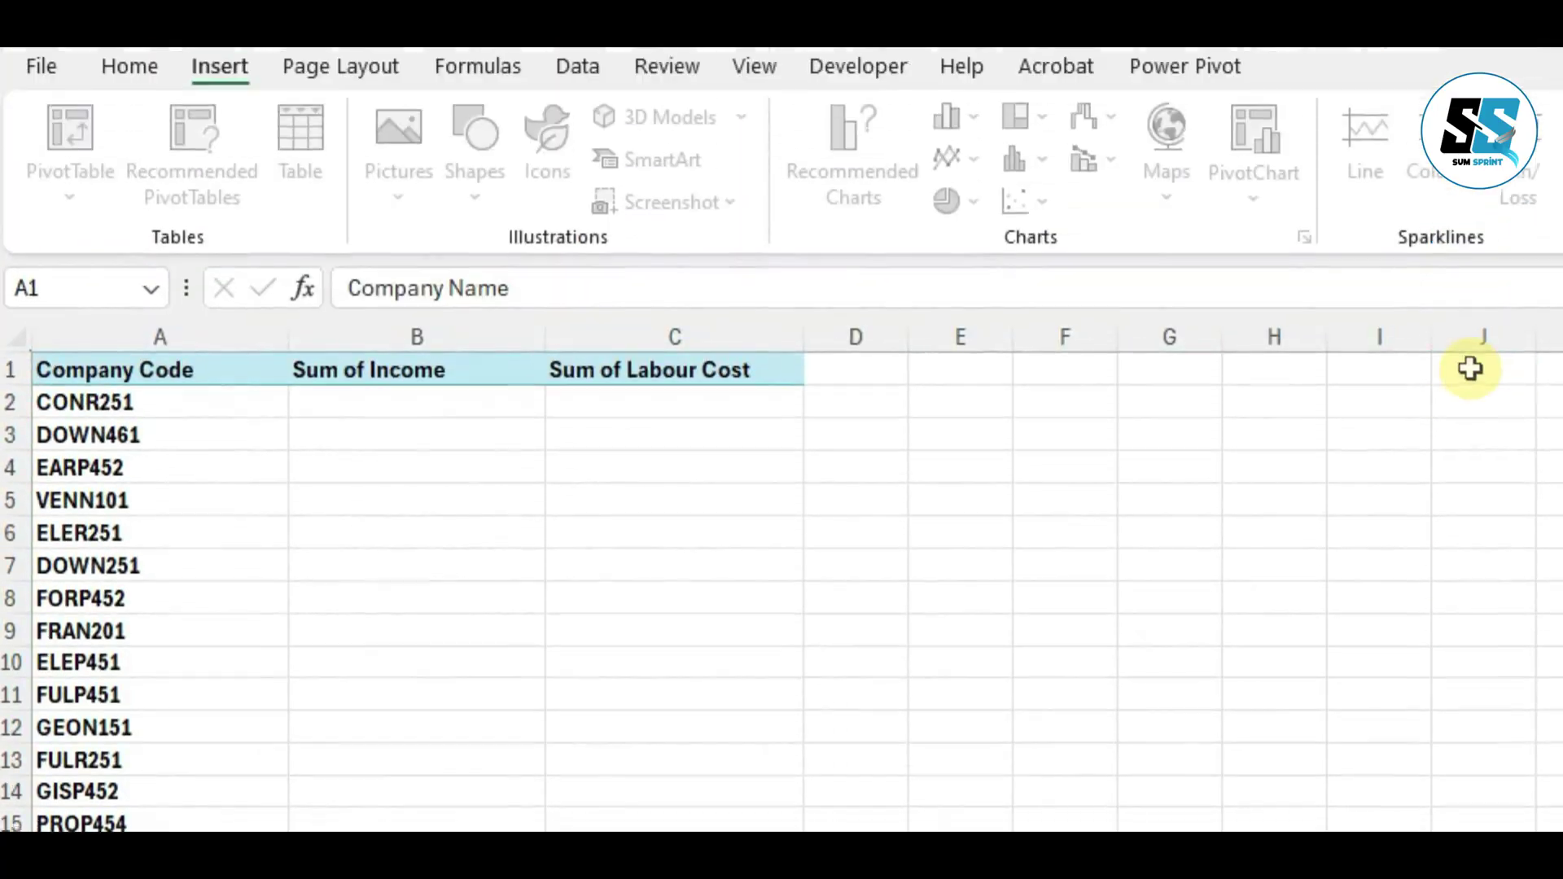
- Create a PivotTable from FinanceMargin columns A:L at cell J1 of the Data sheet, adding the data to the Data Model
click(1474, 366)
key(ctrl+c)
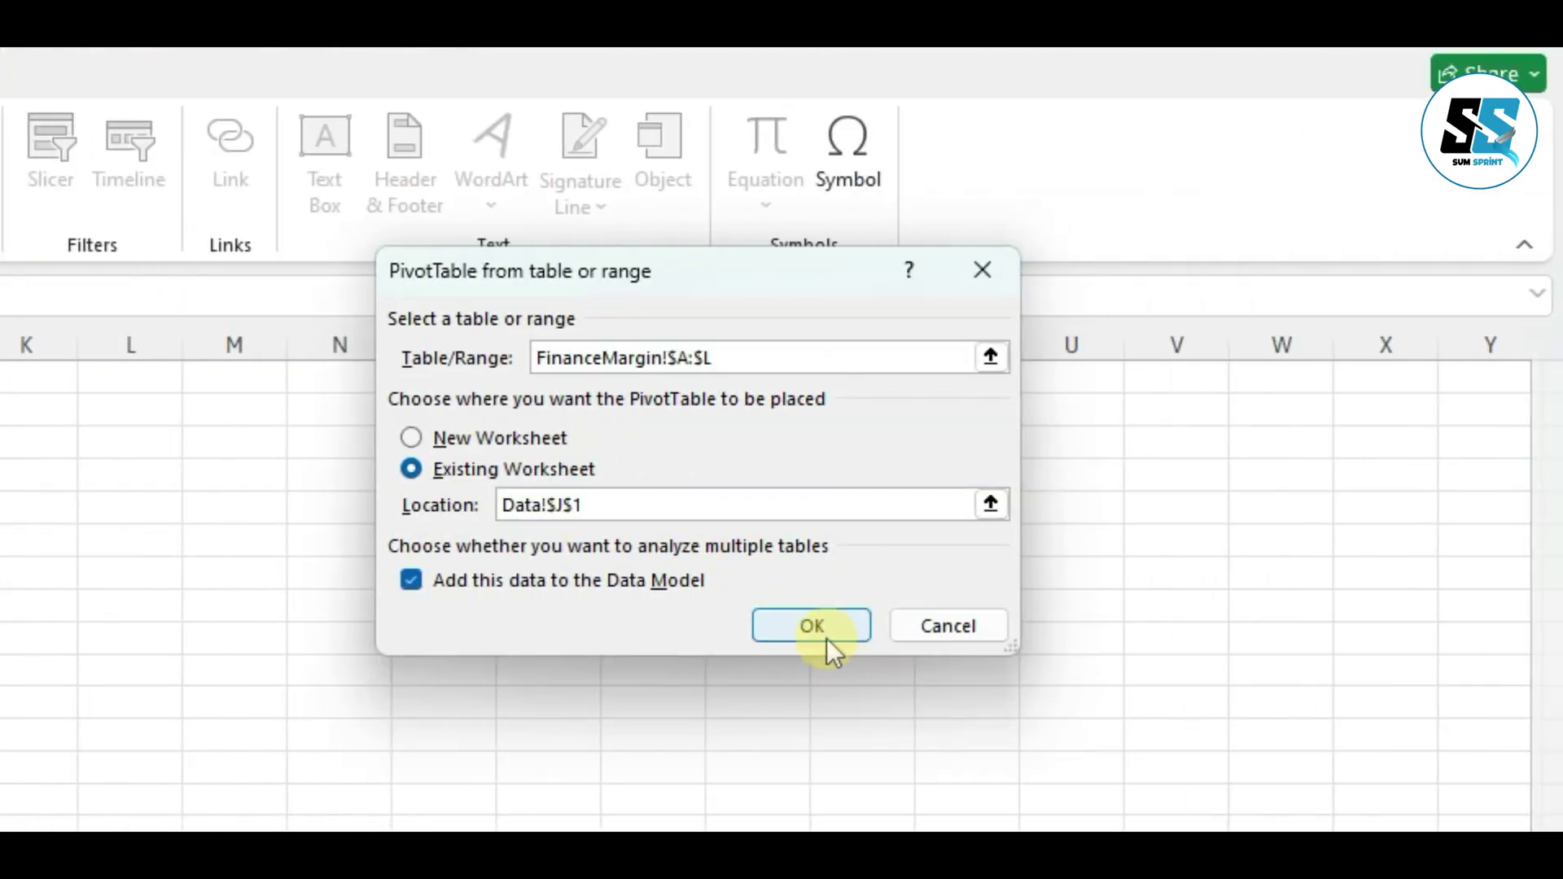
click(818, 631)
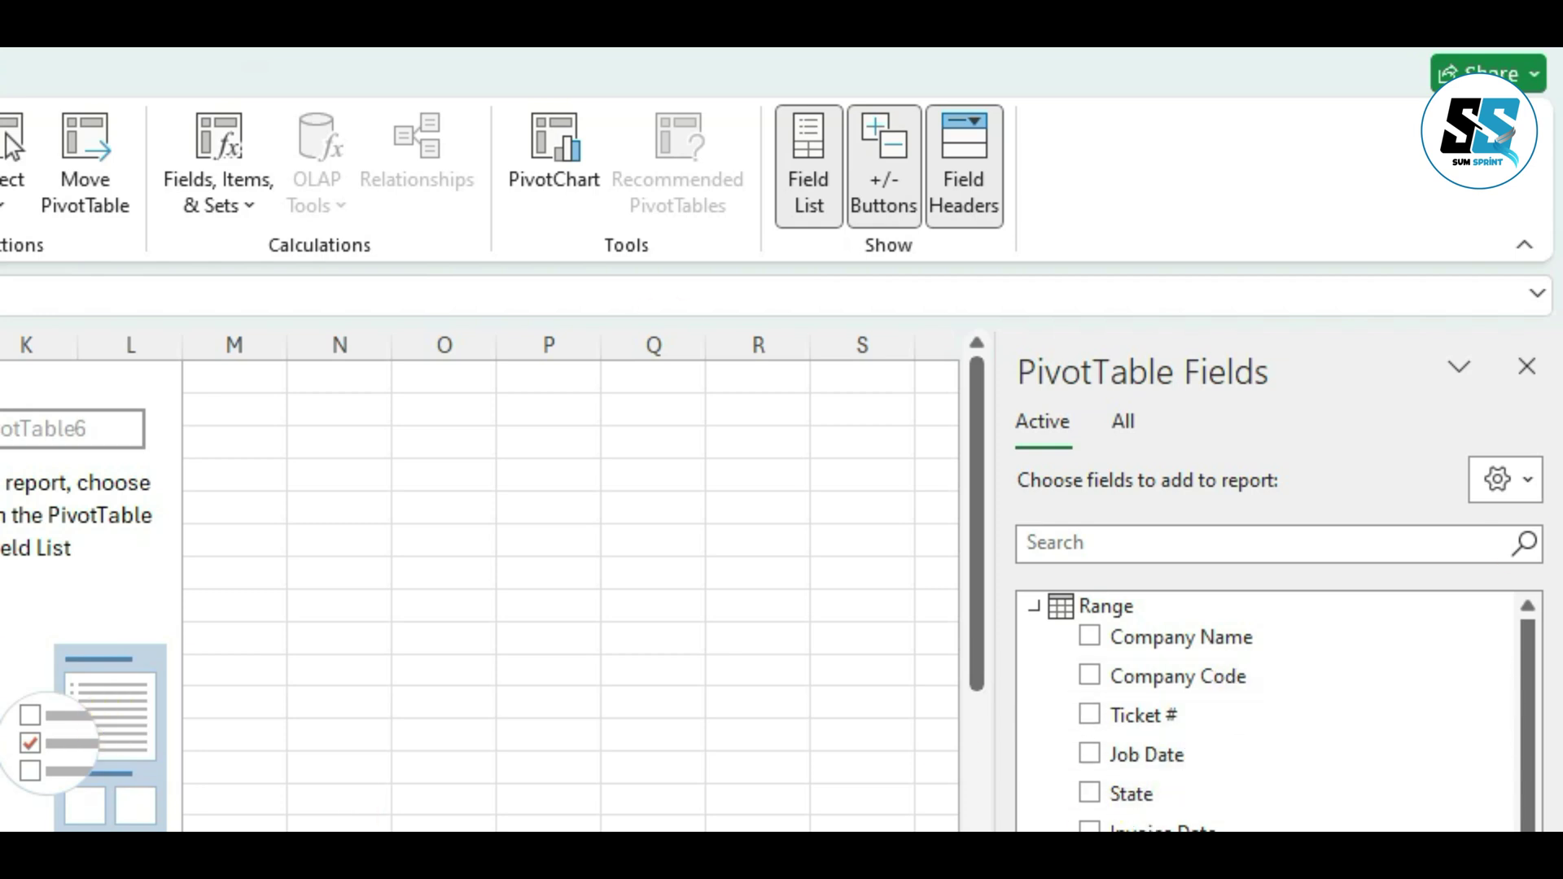
- Set Company Code as the PivotTable's rows and add Income and Labour Cost as summed values
drag(1238, 677, 1124, 878)
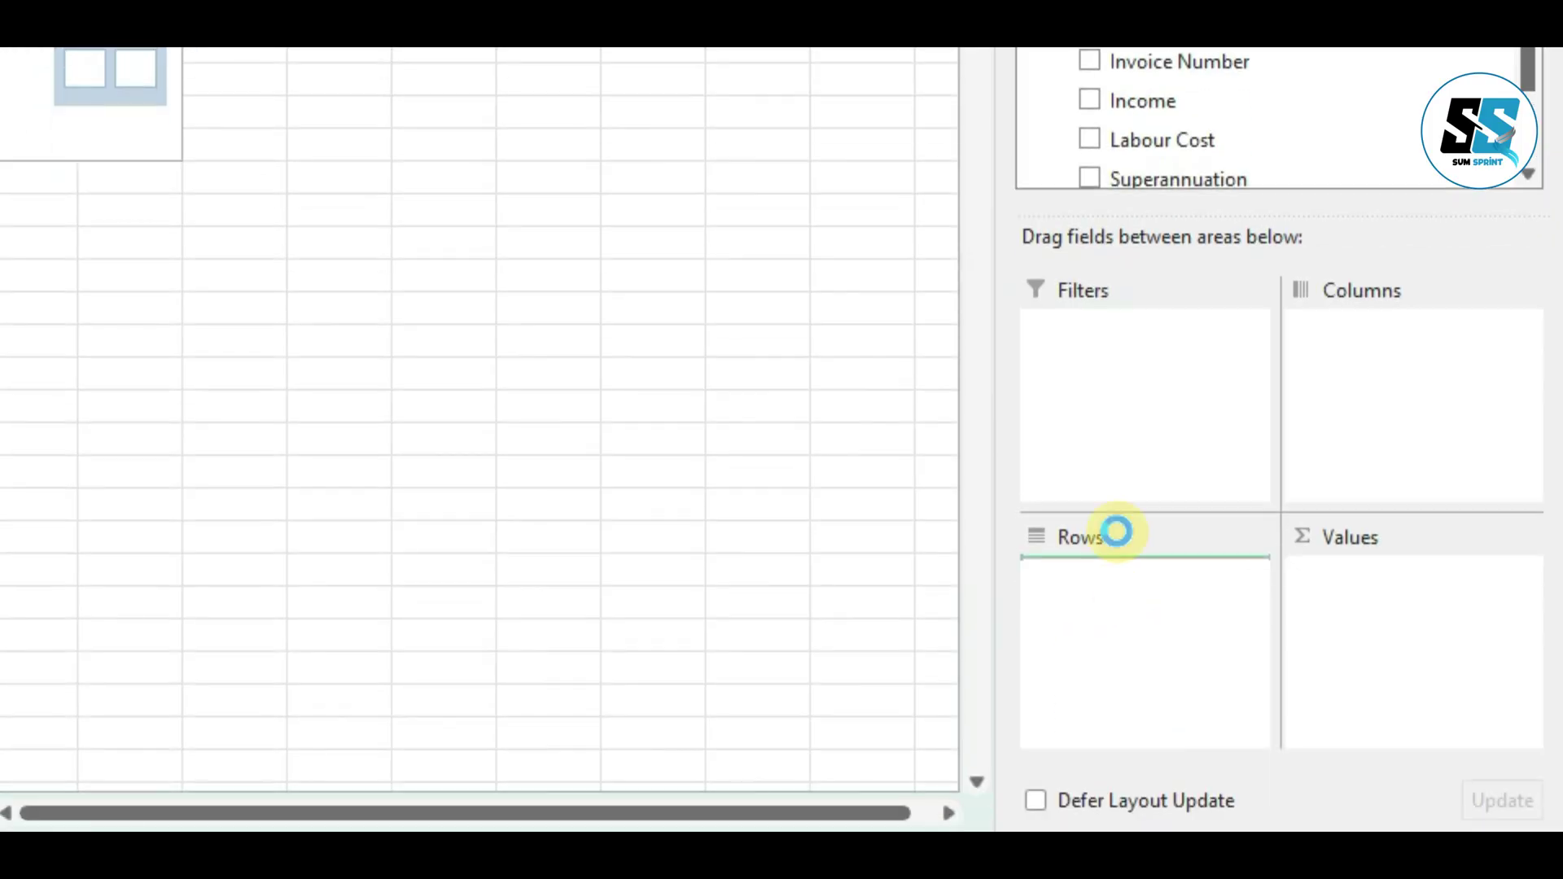
drag(1164, 120, 1385, 643)
drag(1091, 159, 1384, 594)
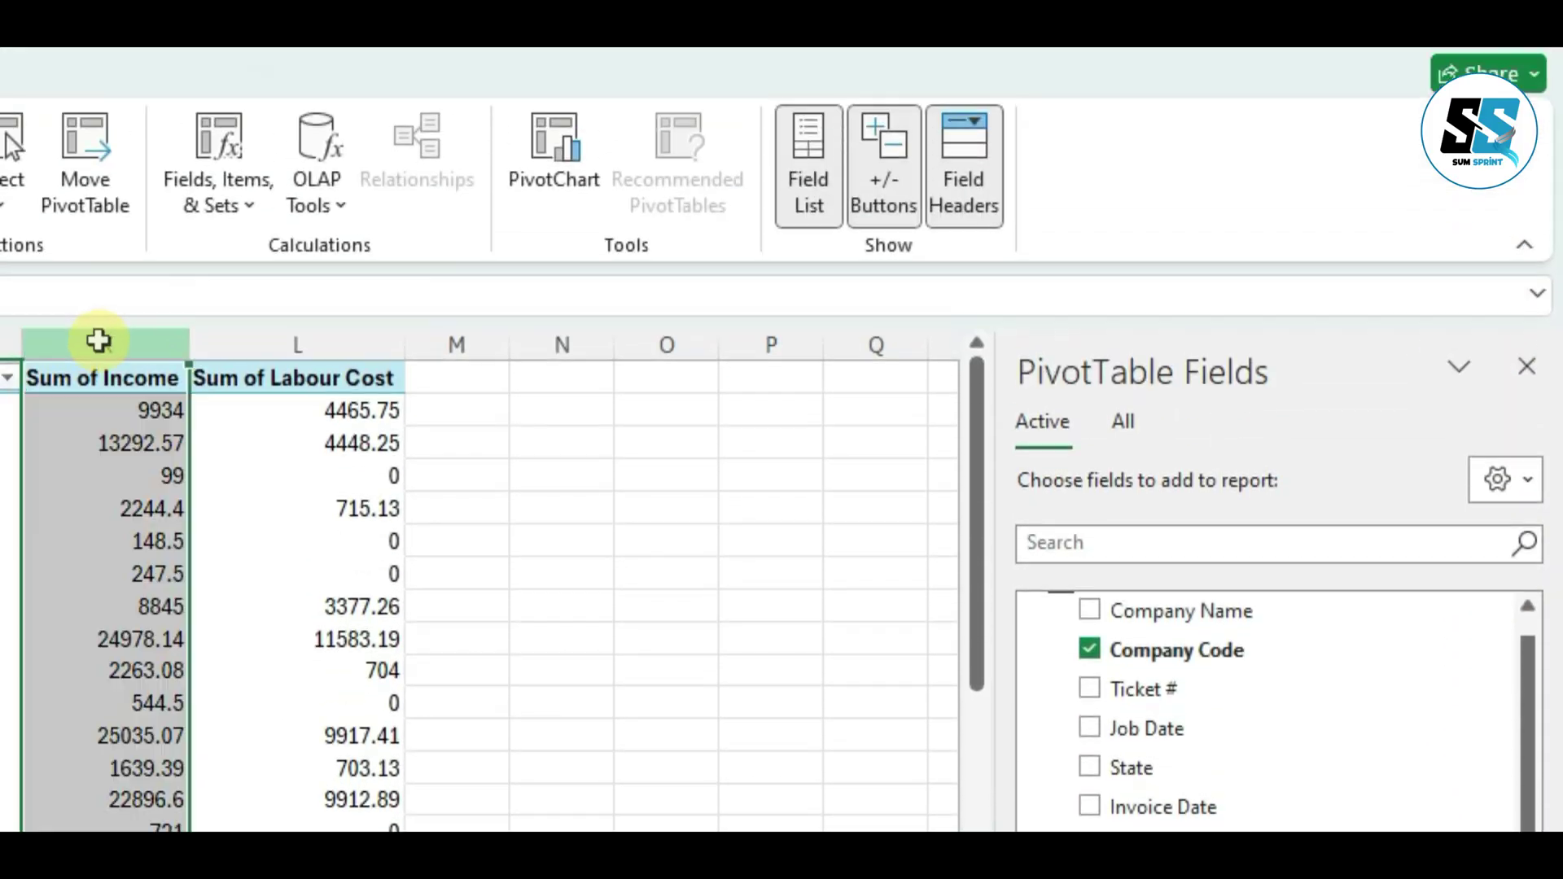
- Format the PivotTable's income and labour cost columns K:L with thousands separators and no decimals
drag(99, 340, 339, 338)
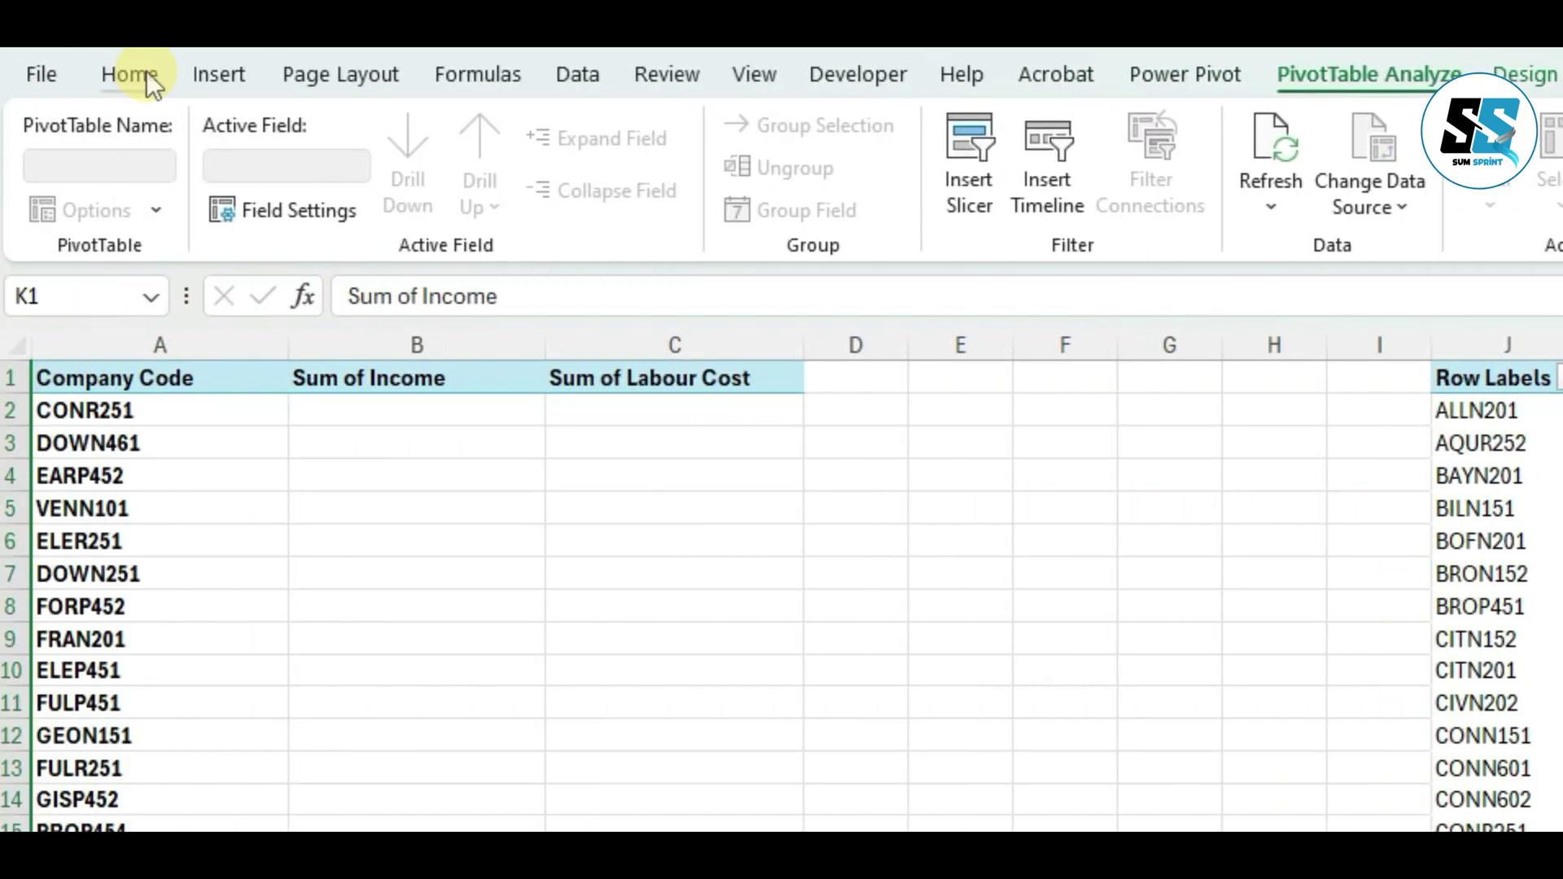
click(149, 78)
click(1347, 196)
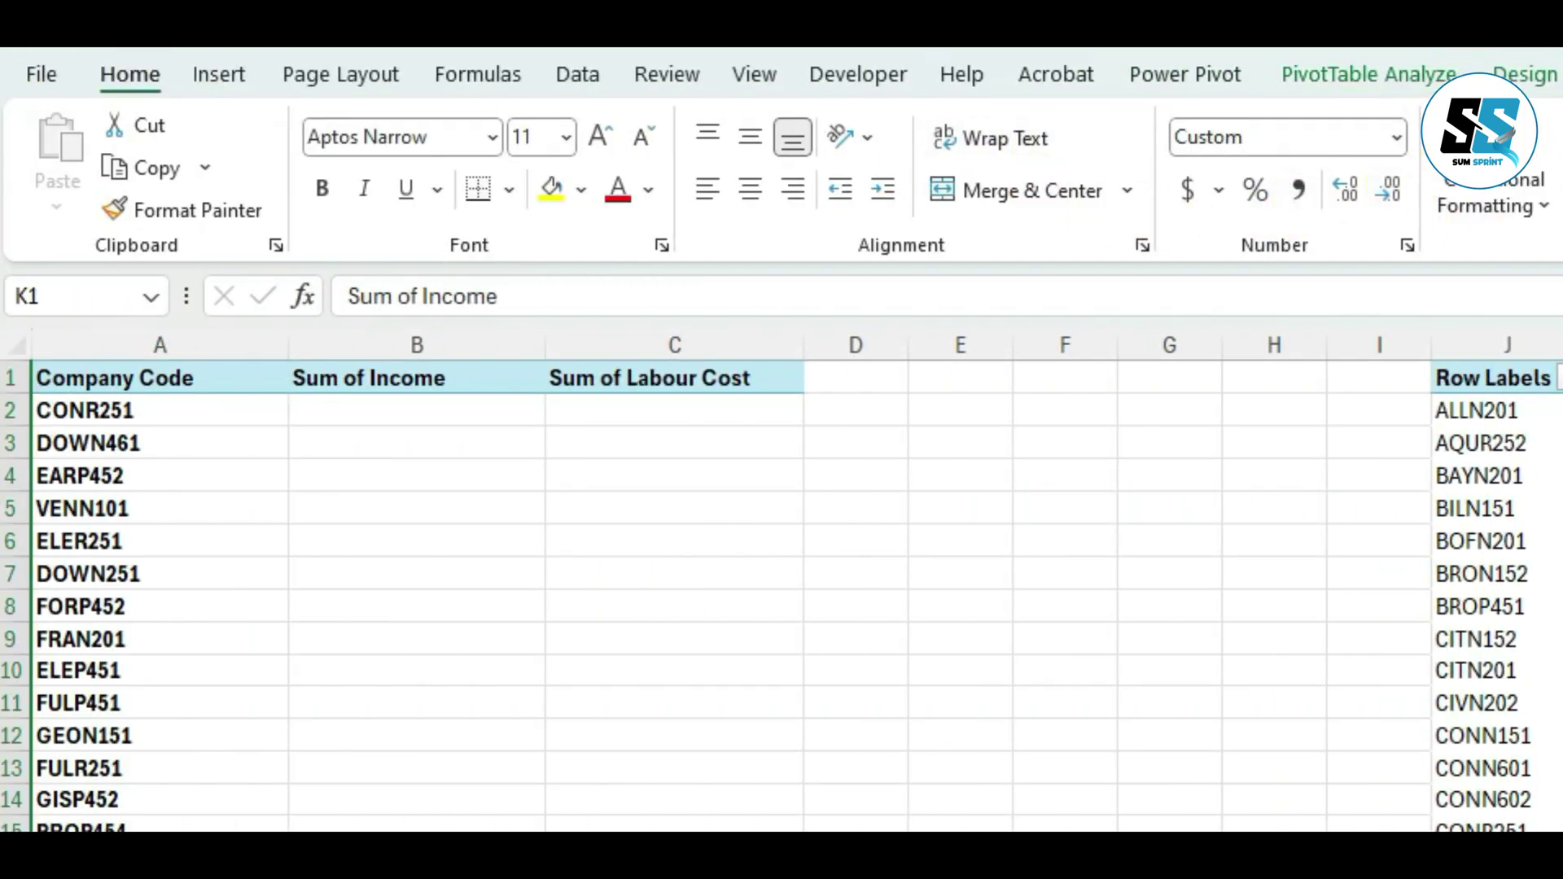
drag(1483, 339, 1562, 320)
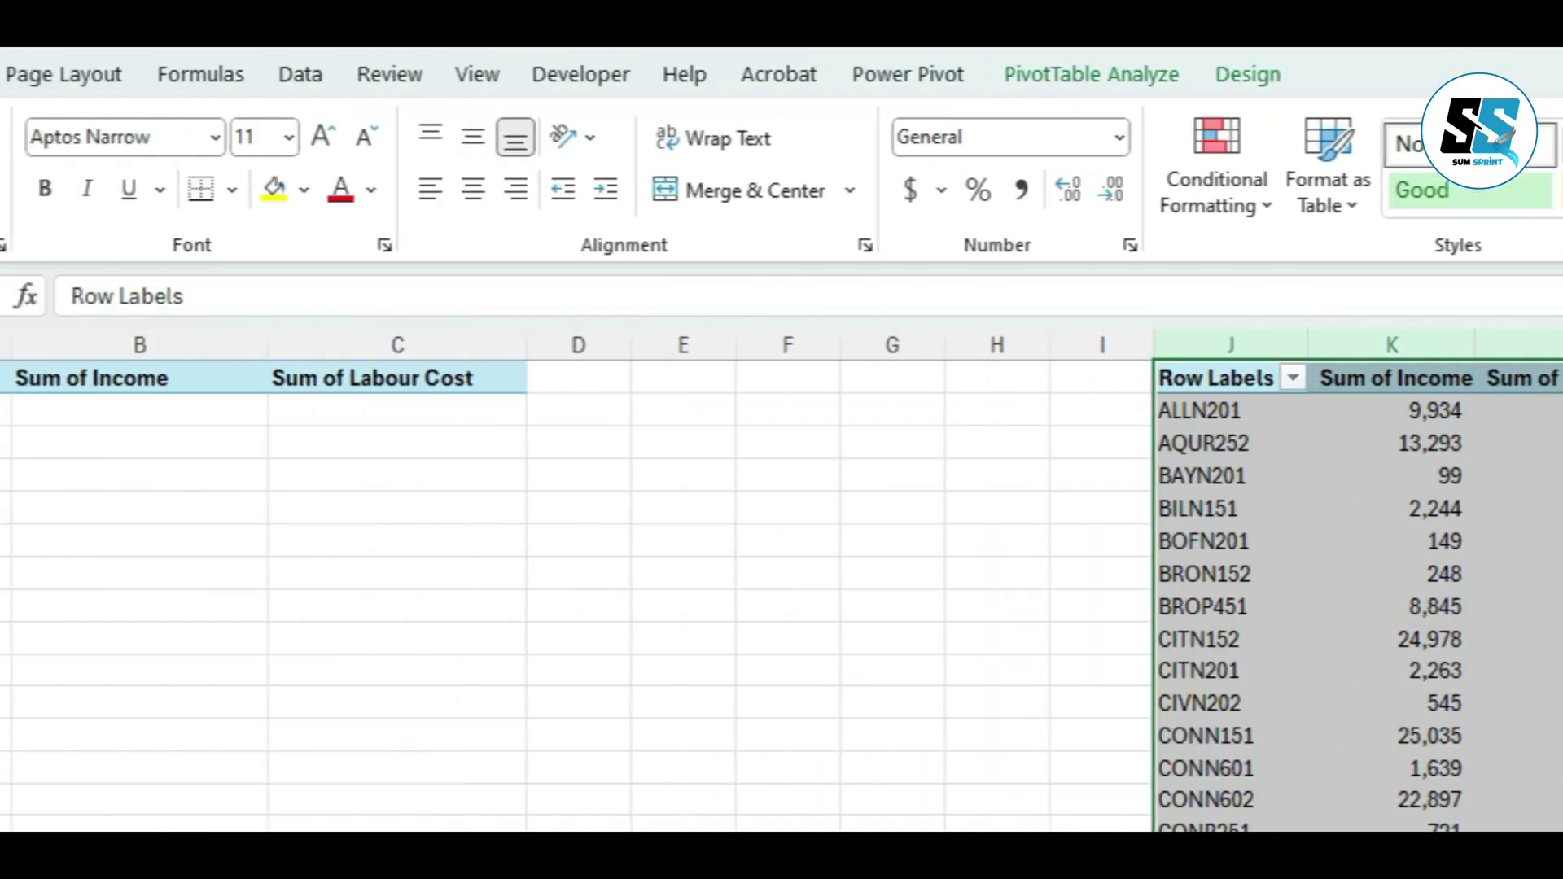
click(0, 411)
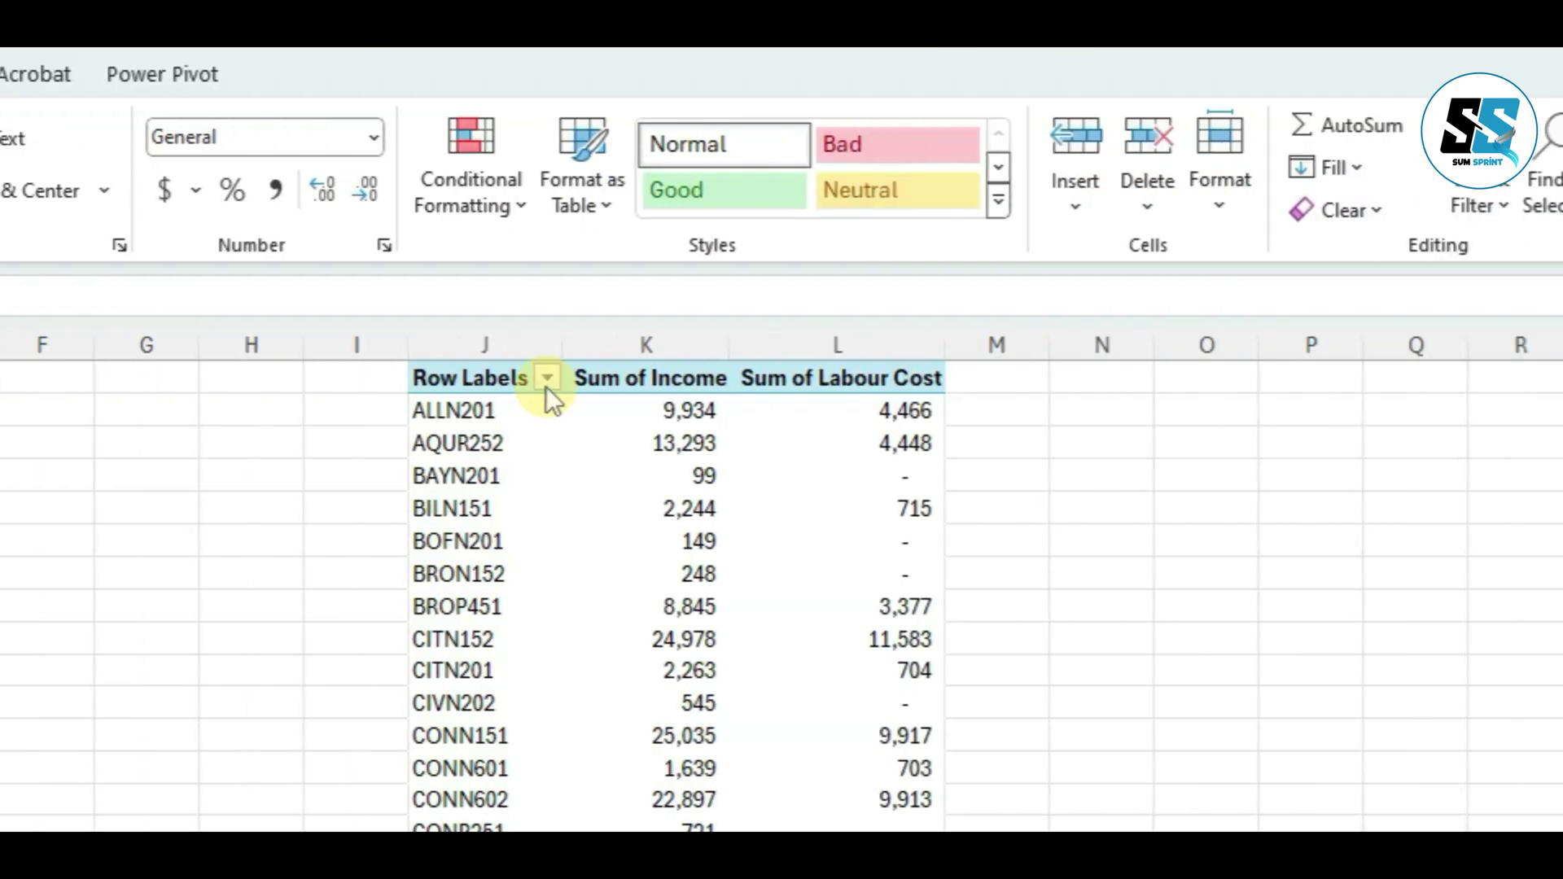
click(8, 381)
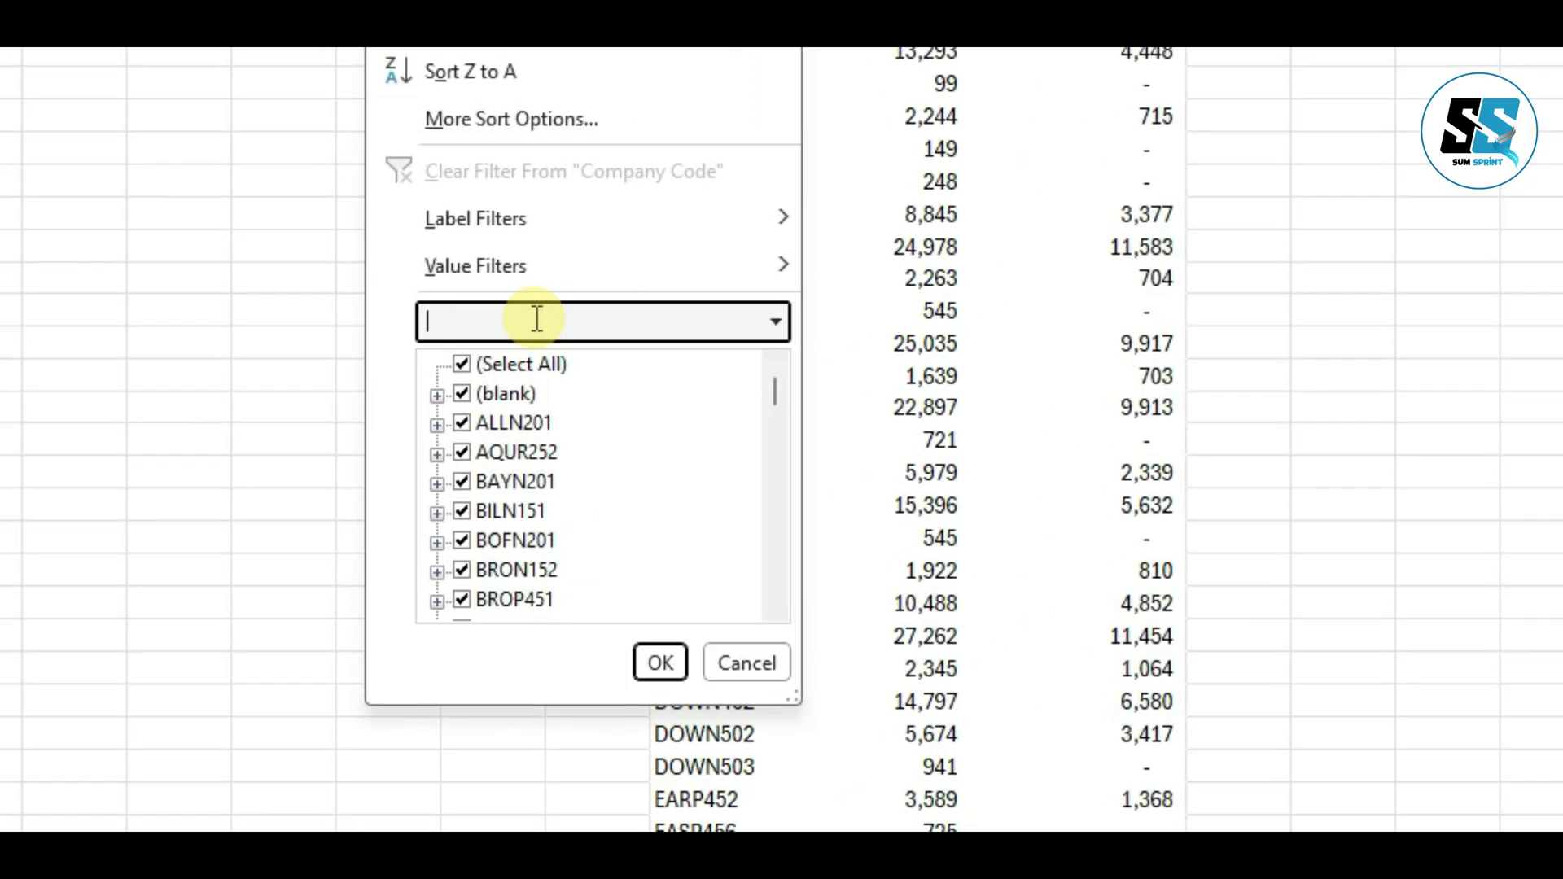
key(Escape)
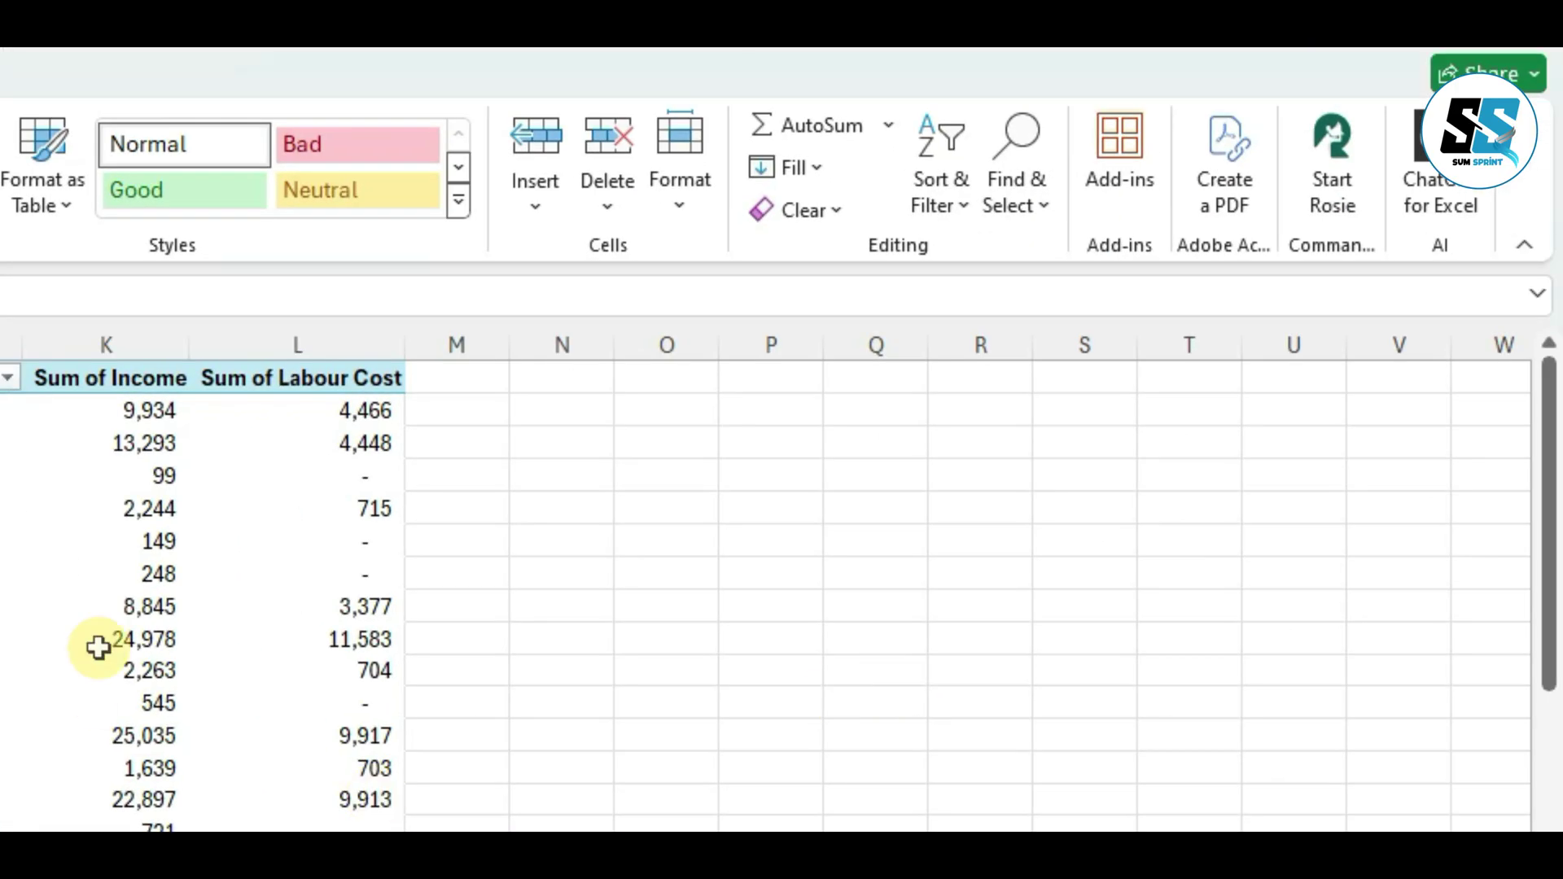
scroll(4, 745, down, 2)
scroll(3, 748, up, 2)
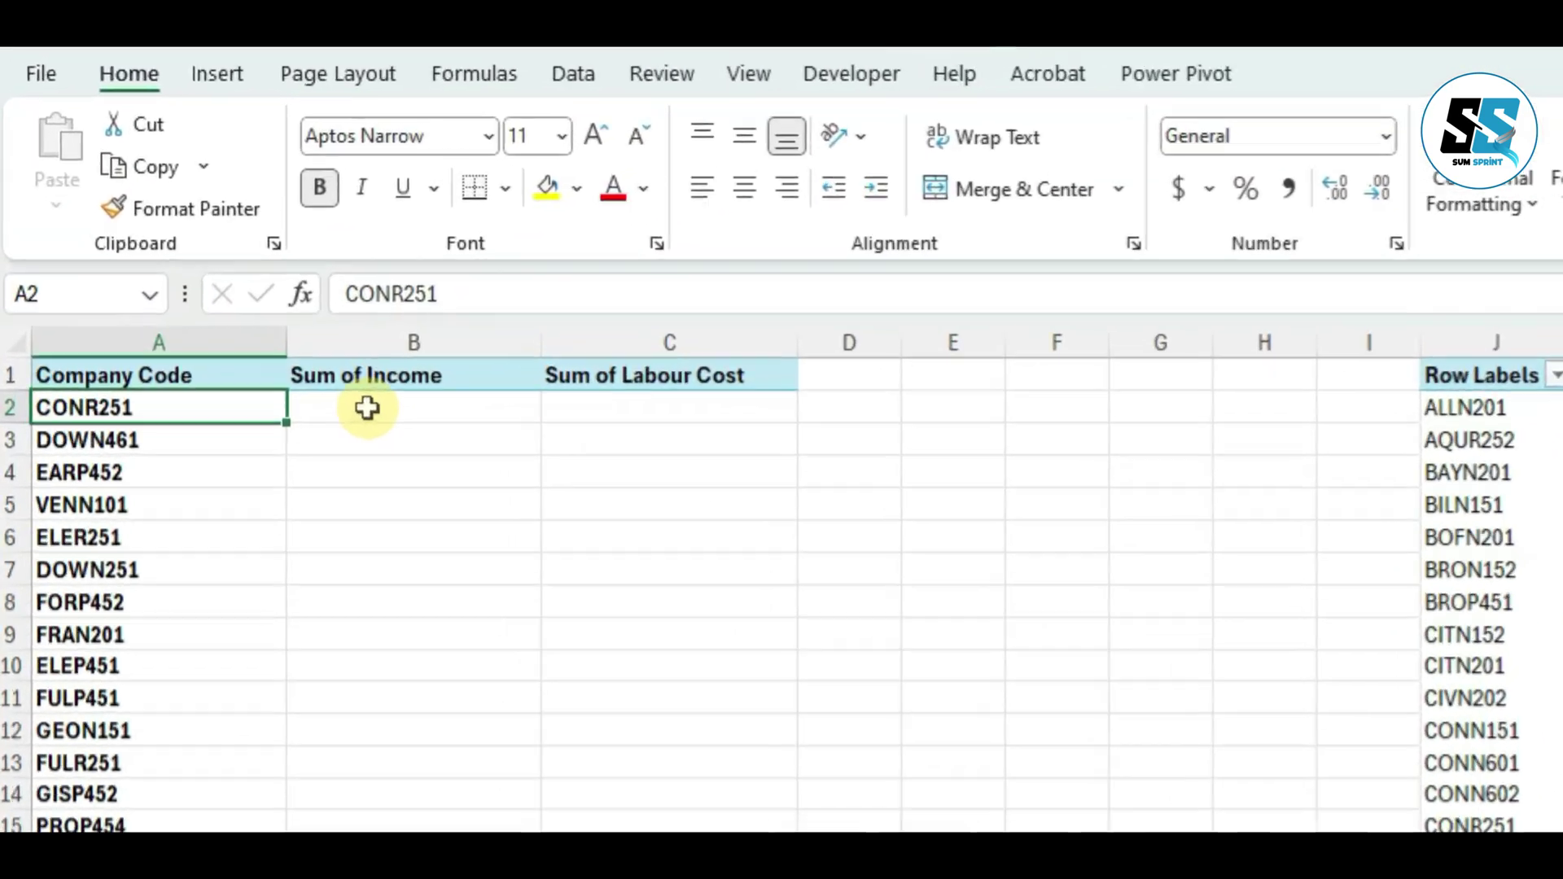
- Start a VLOOKUP formula in B2 with A2 as the lookup value and columns J:L as the table array
click(367, 408)
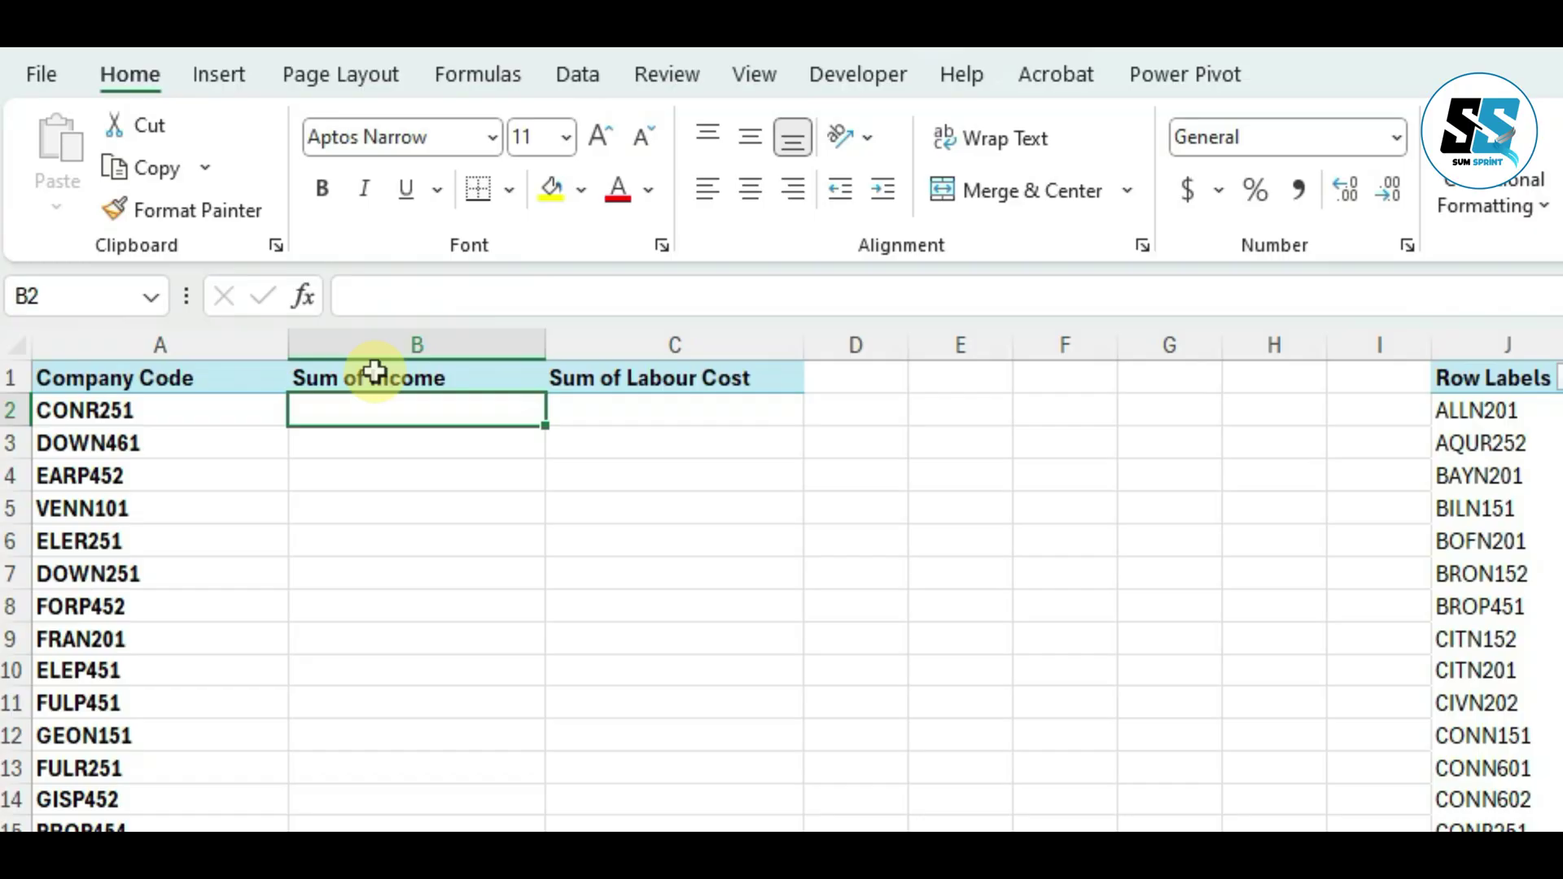
text(=)
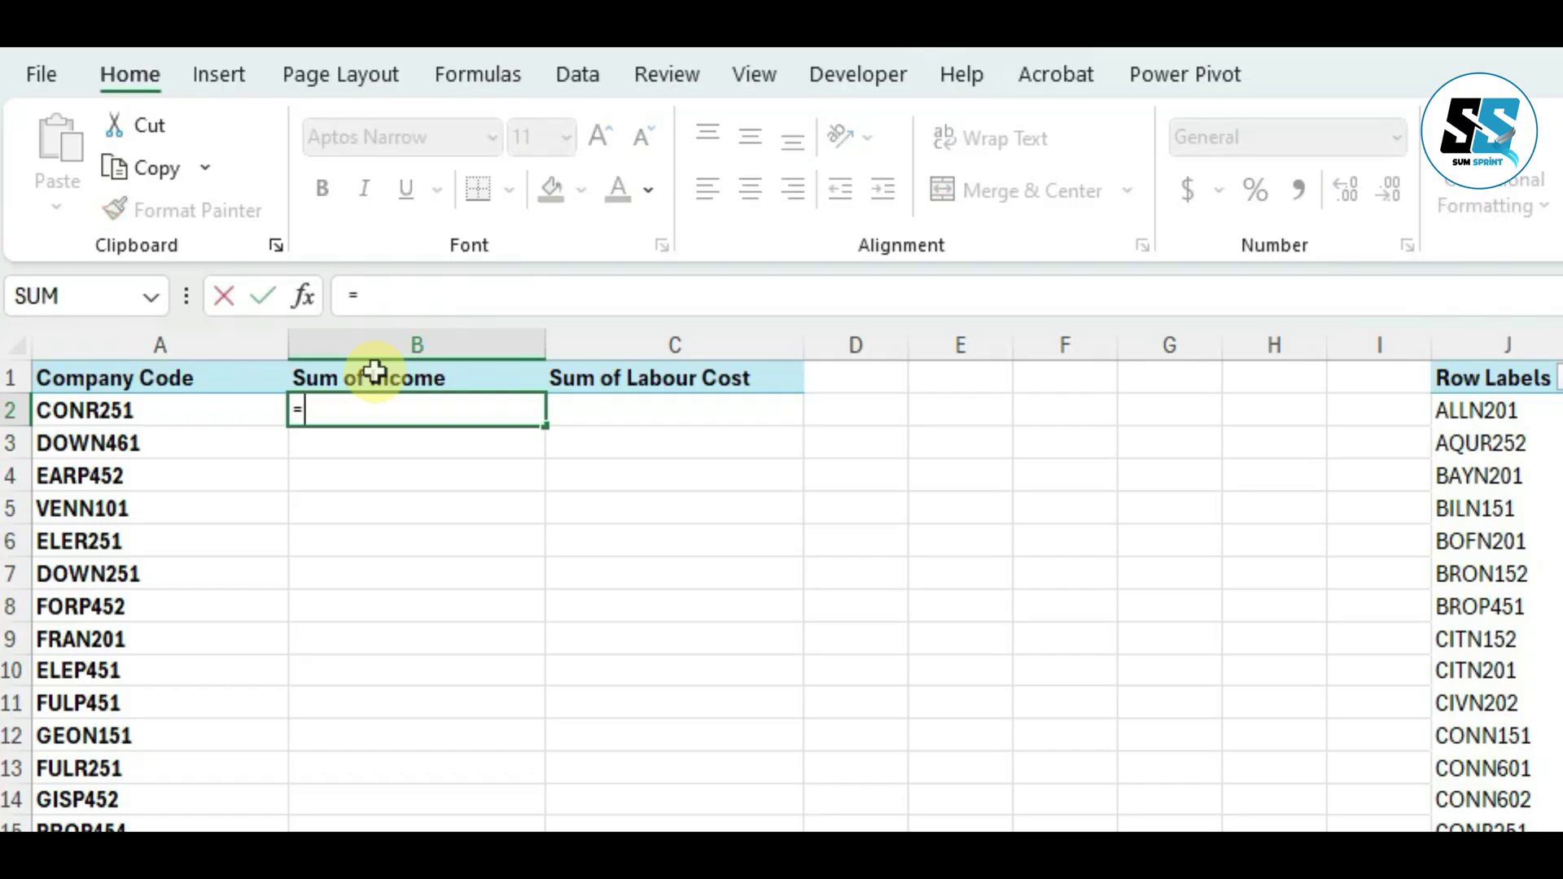
text(vlo)
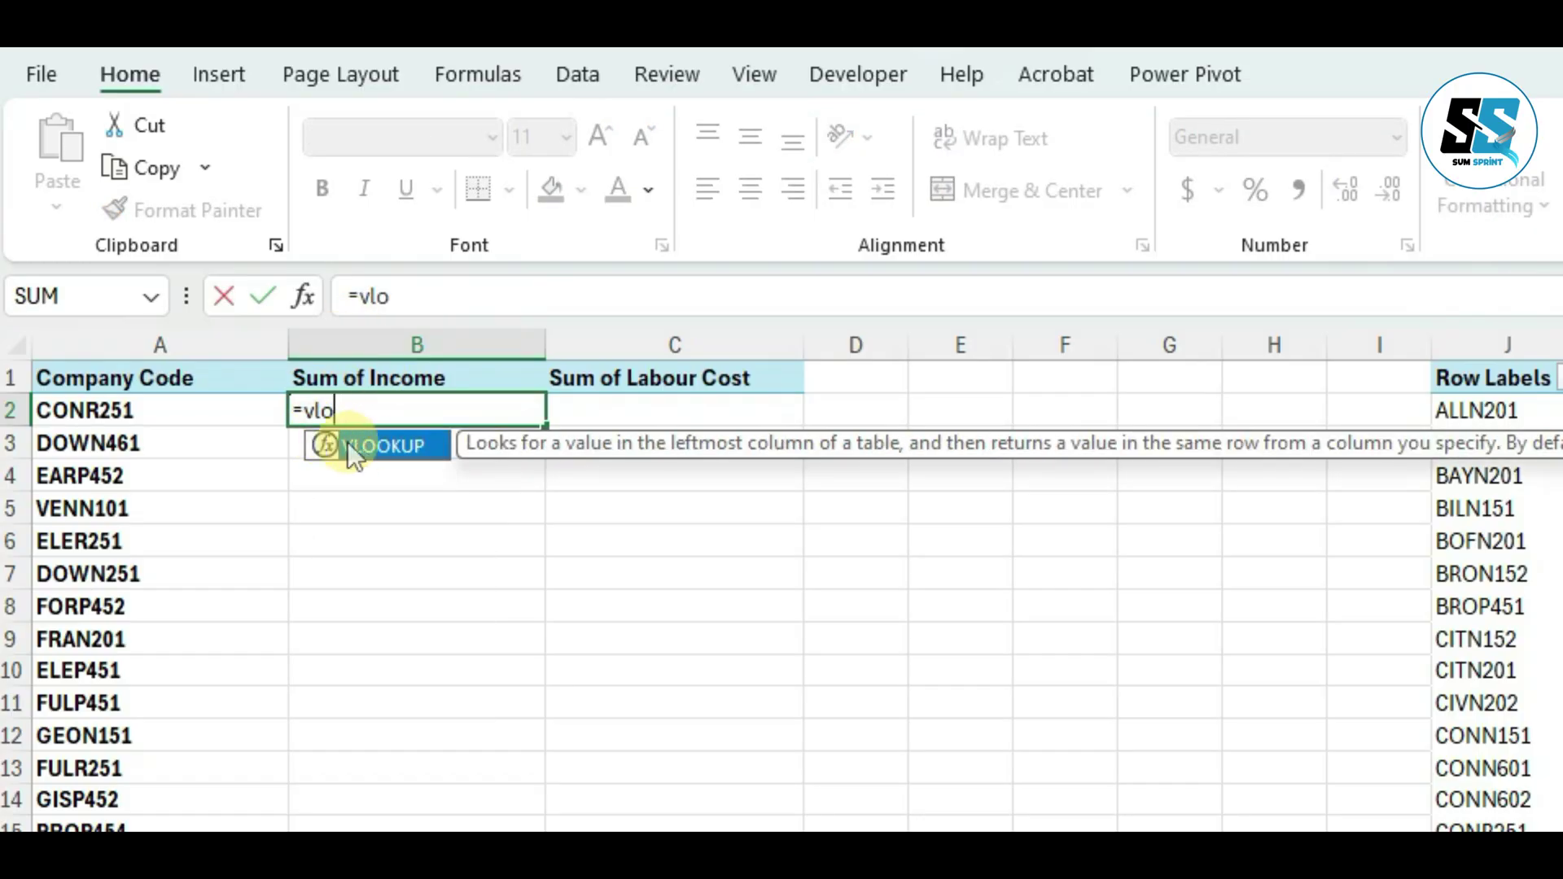
double_click(360, 443)
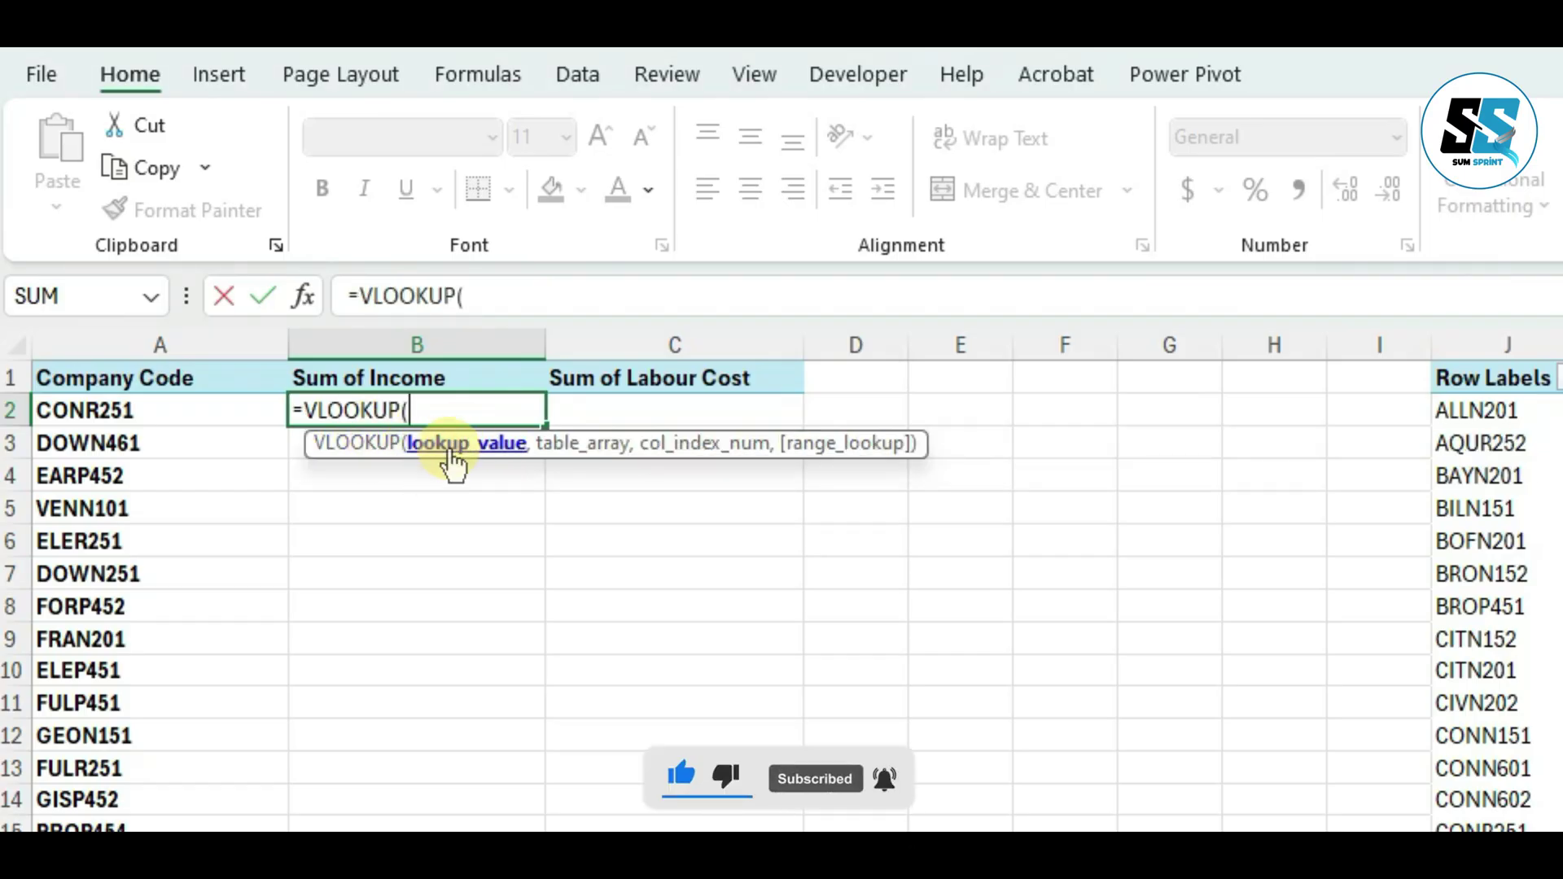
click(202, 415)
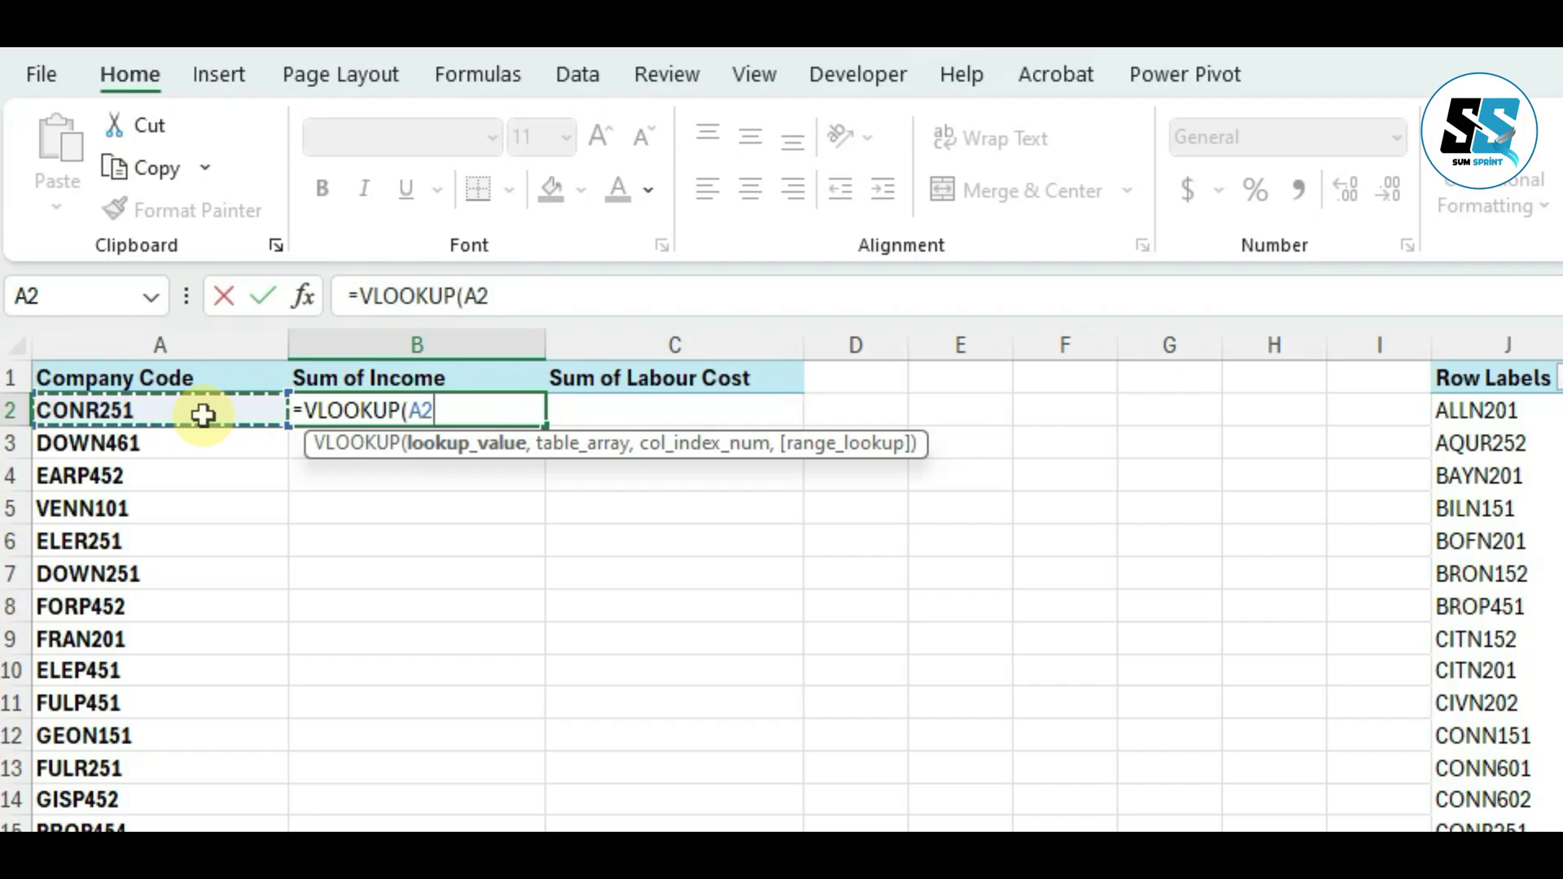
text(,)
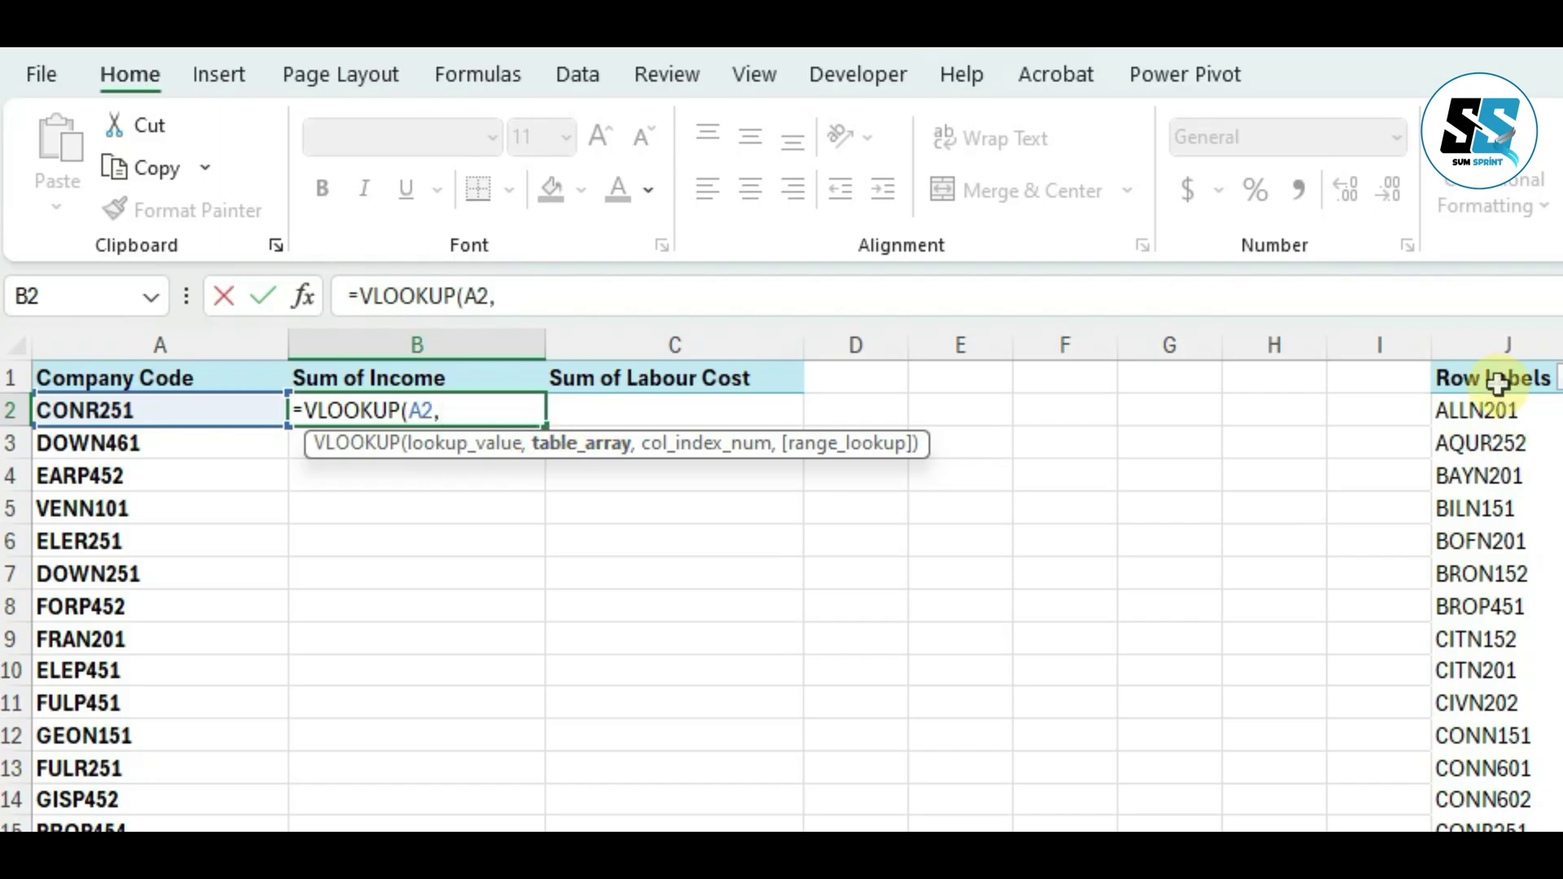
drag(1493, 342, 1562, 329)
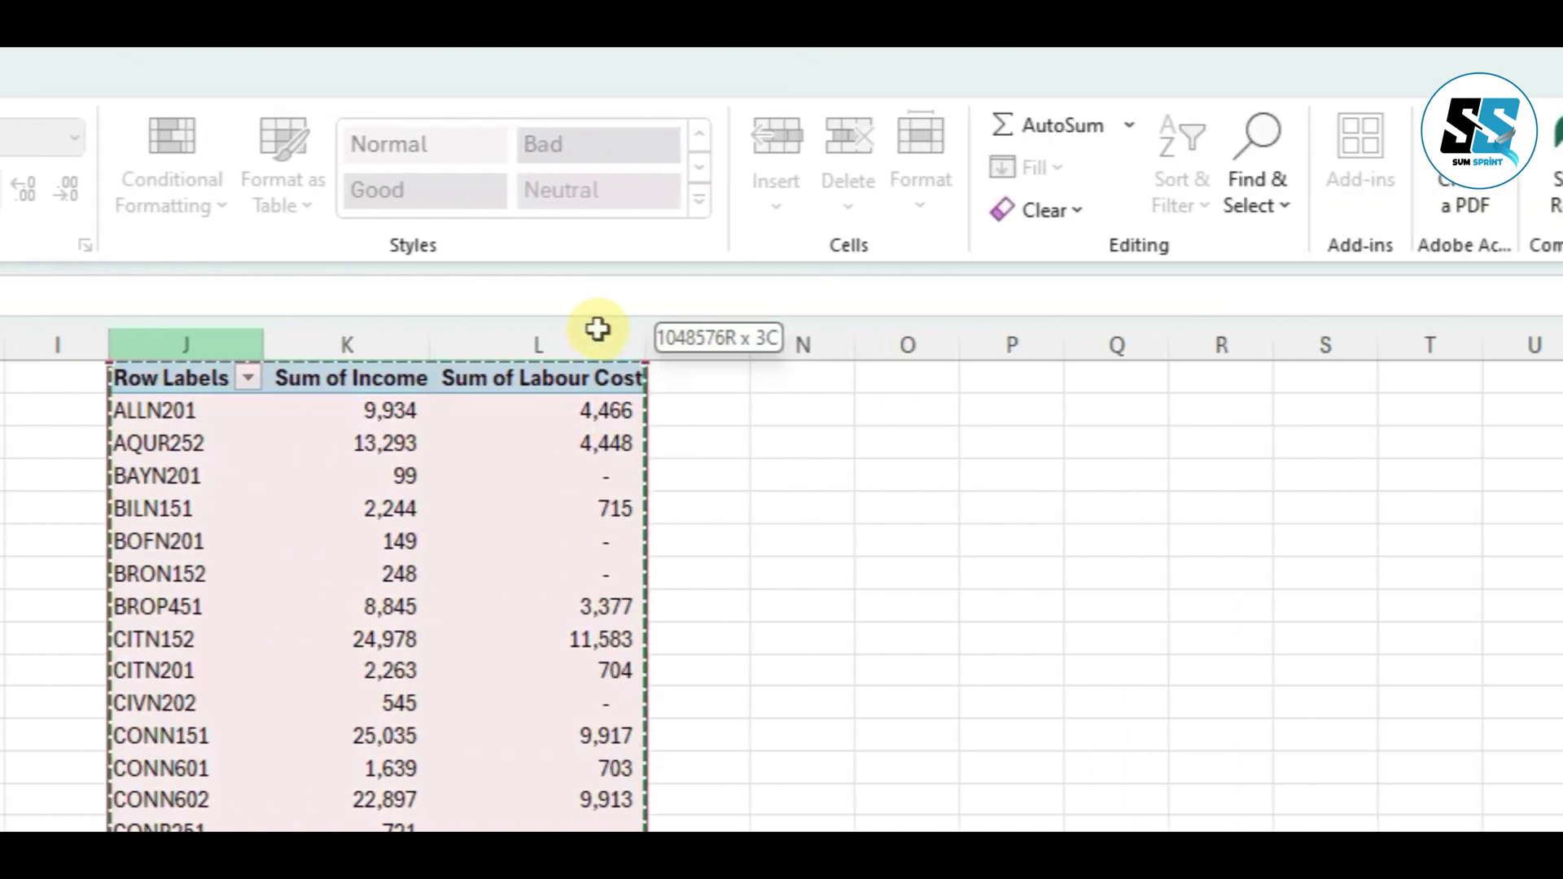
drag(599, 329, 598, 329)
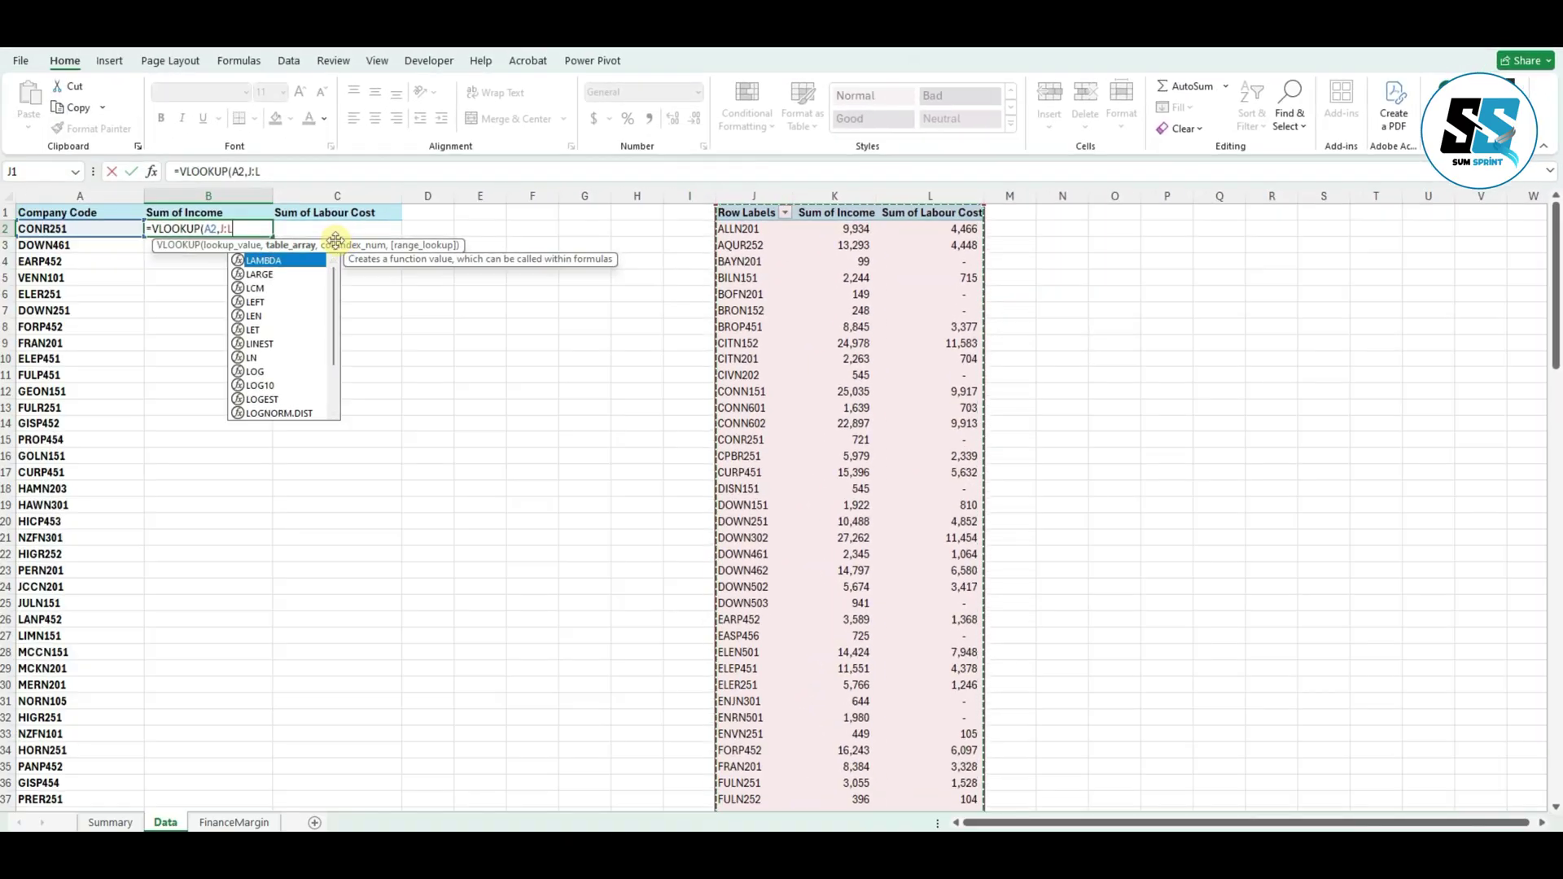
- Complete the B2 VLOOKUP with column index 2 and exact match (FALSE), and fill it down the Sum of Income column
text(,2)
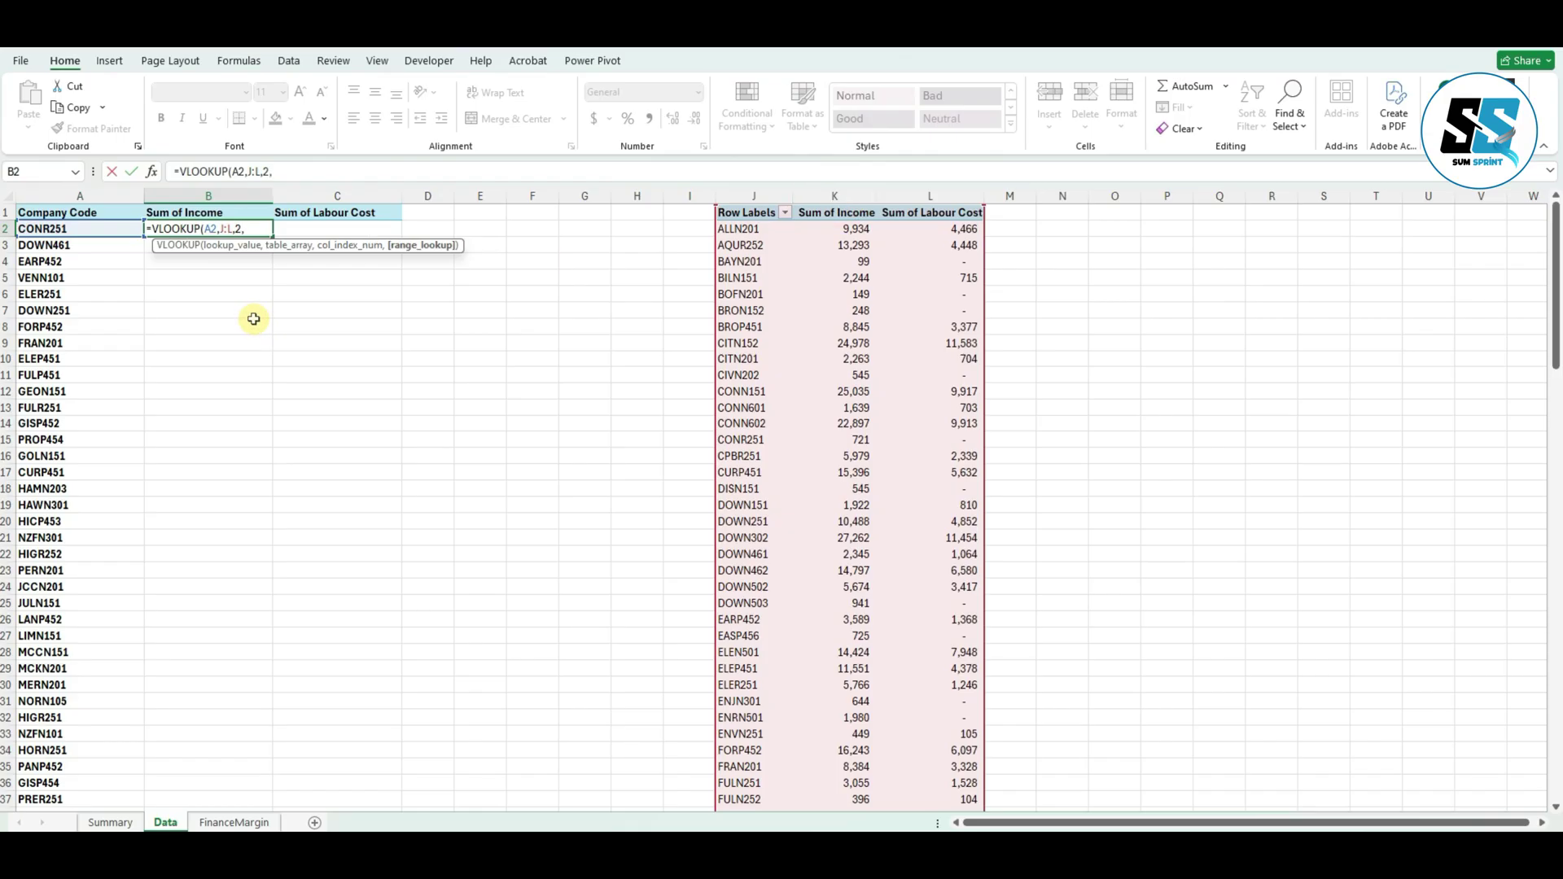
text(,)
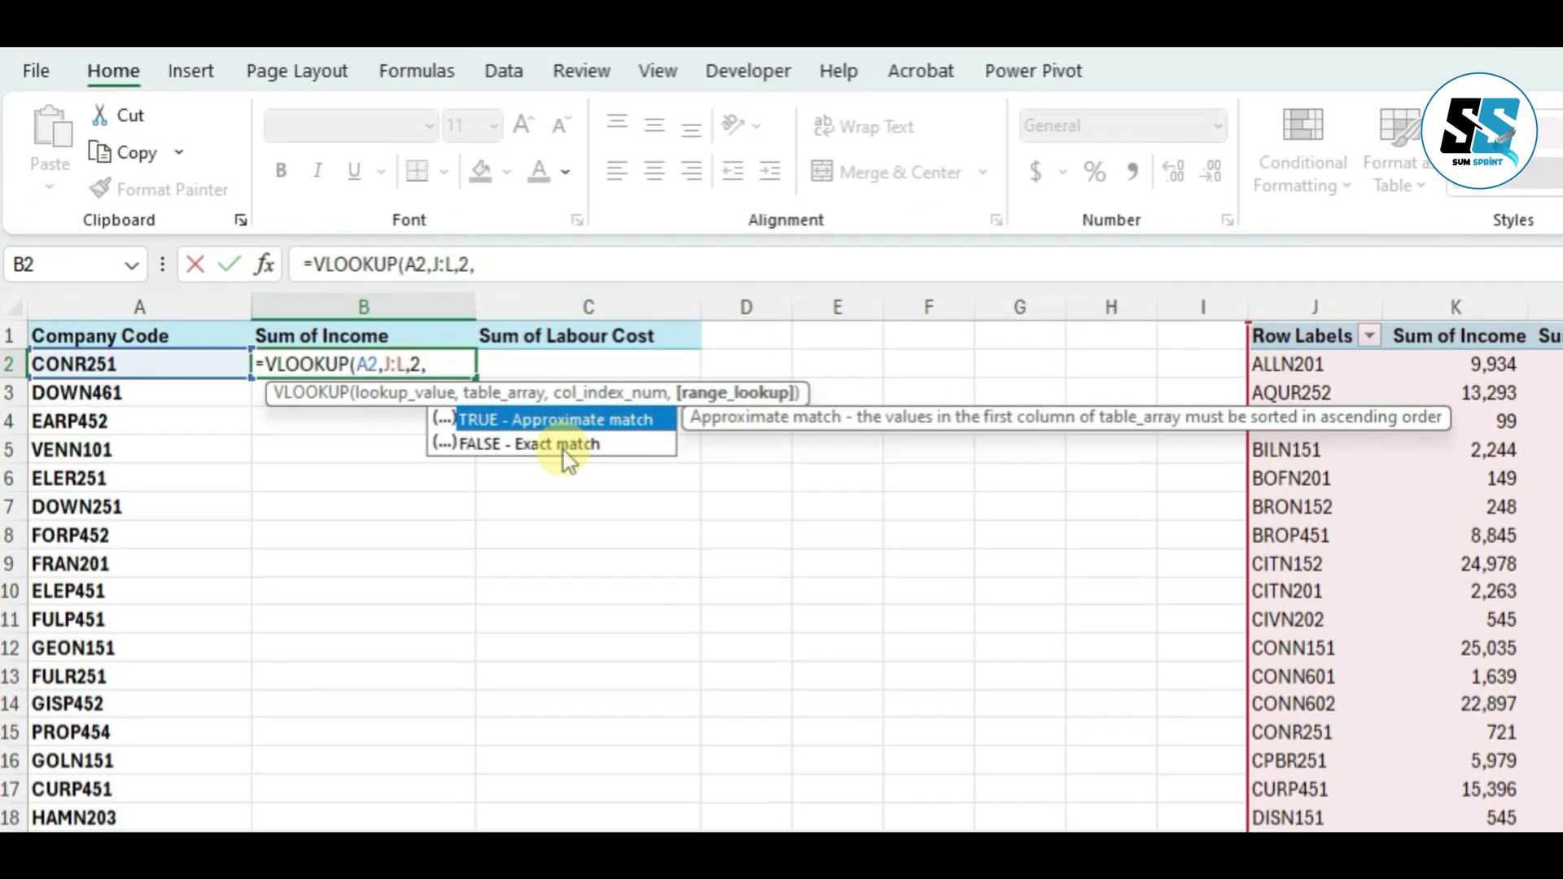
click(323, 277)
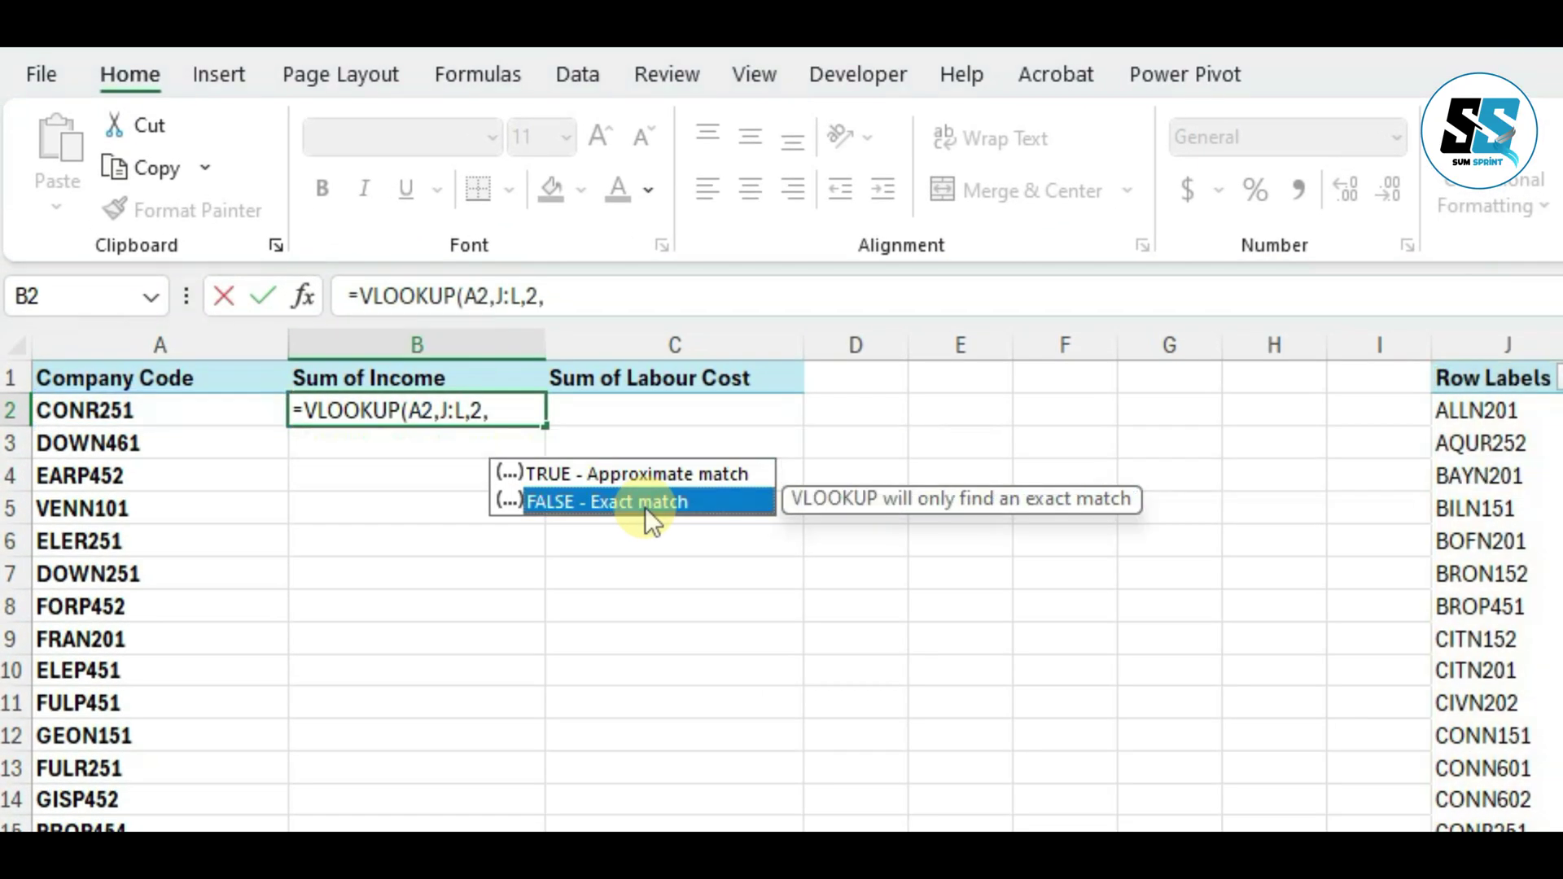
double_click(645, 503)
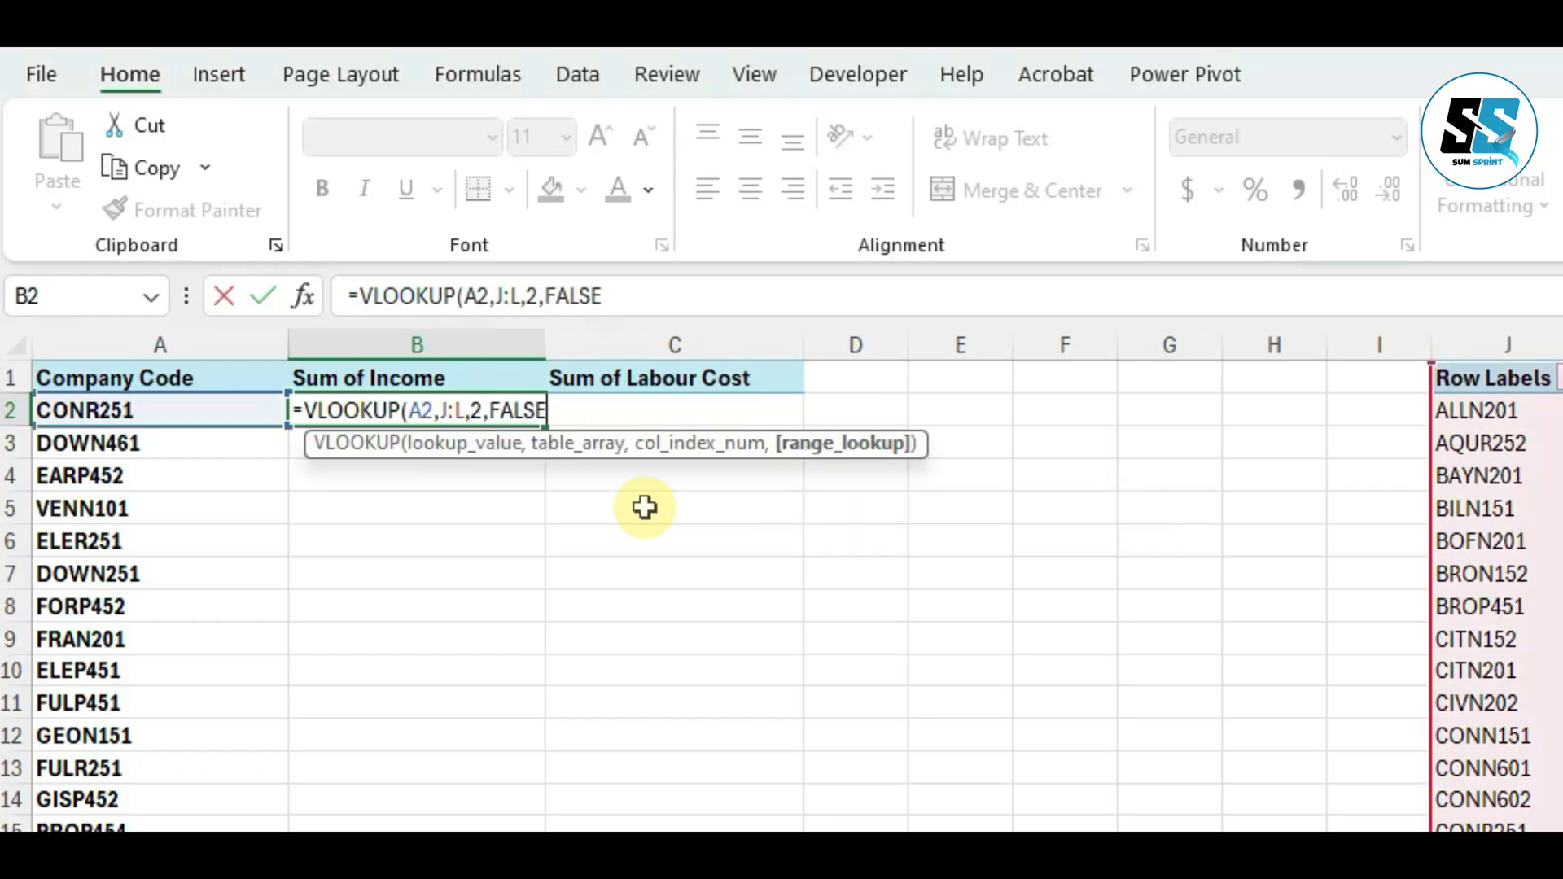
text())
key(Return)
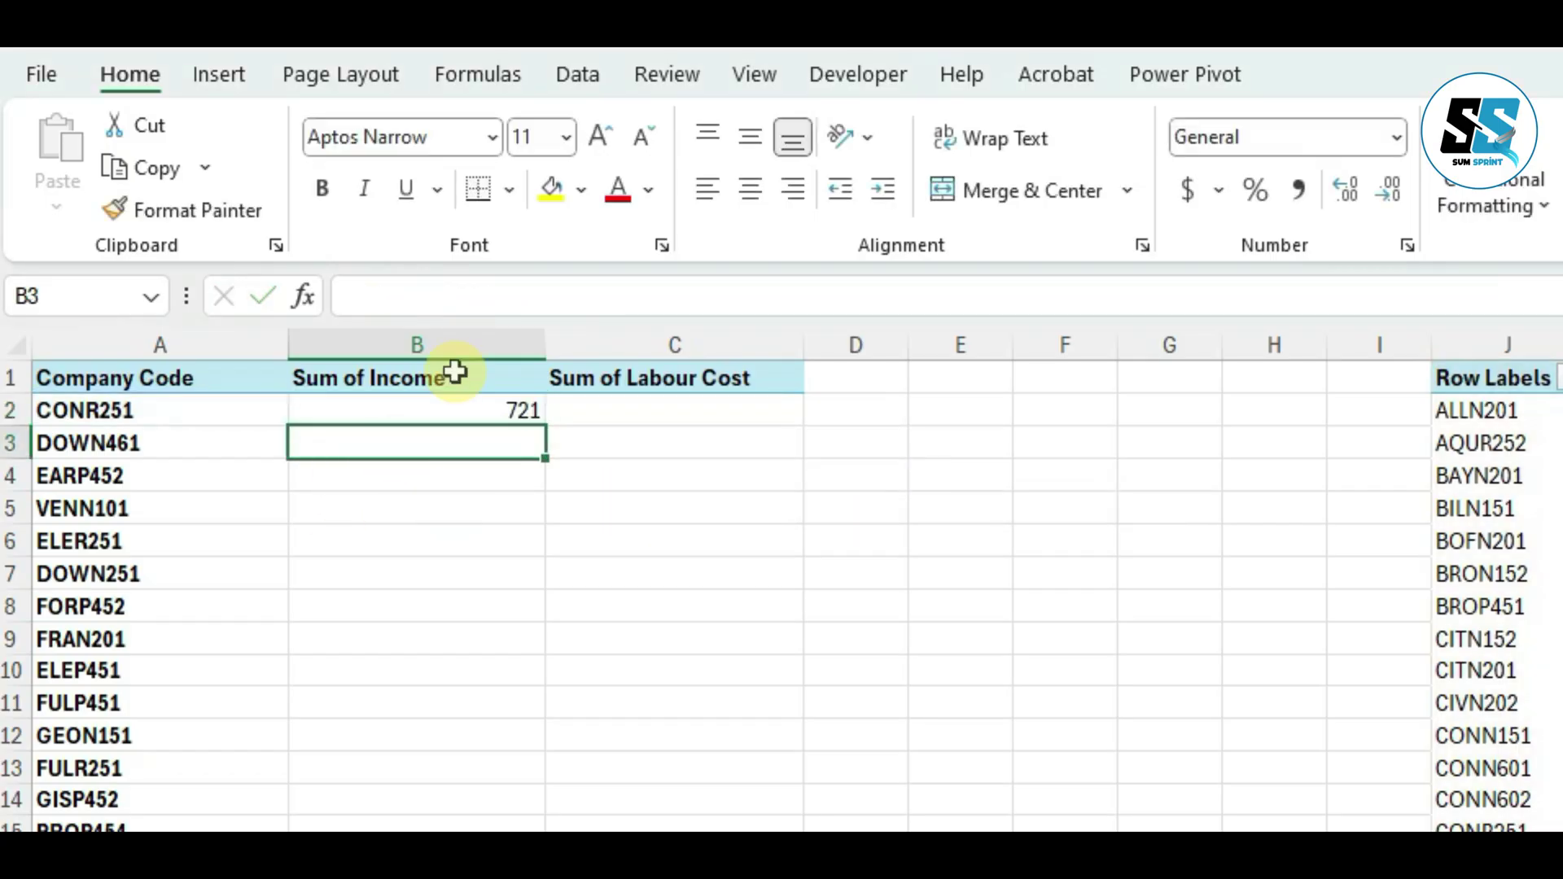
click(461, 407)
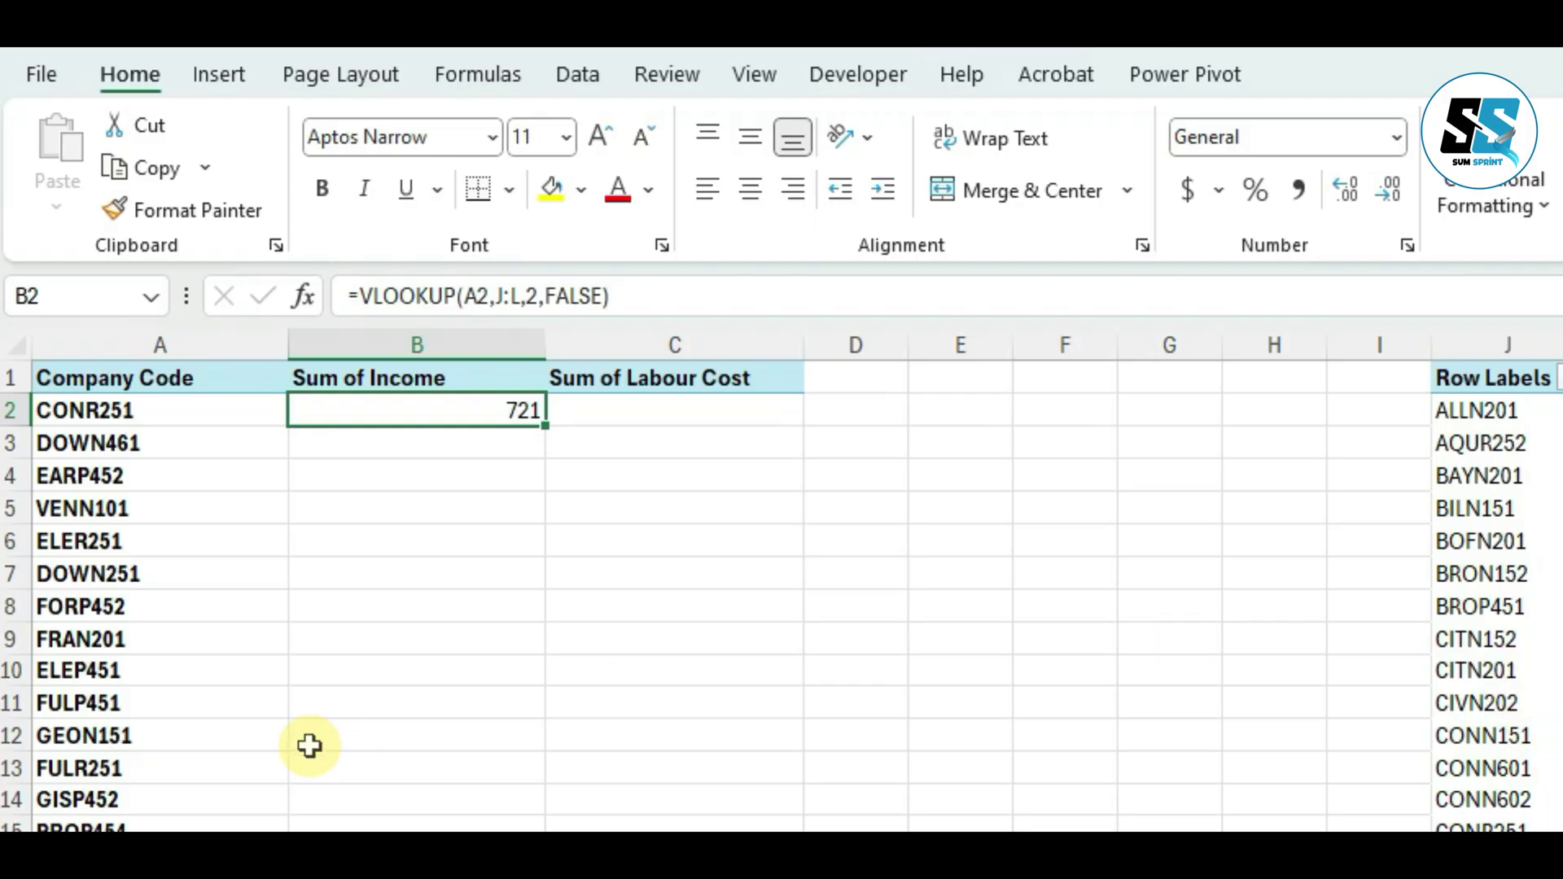
double_click(545, 425)
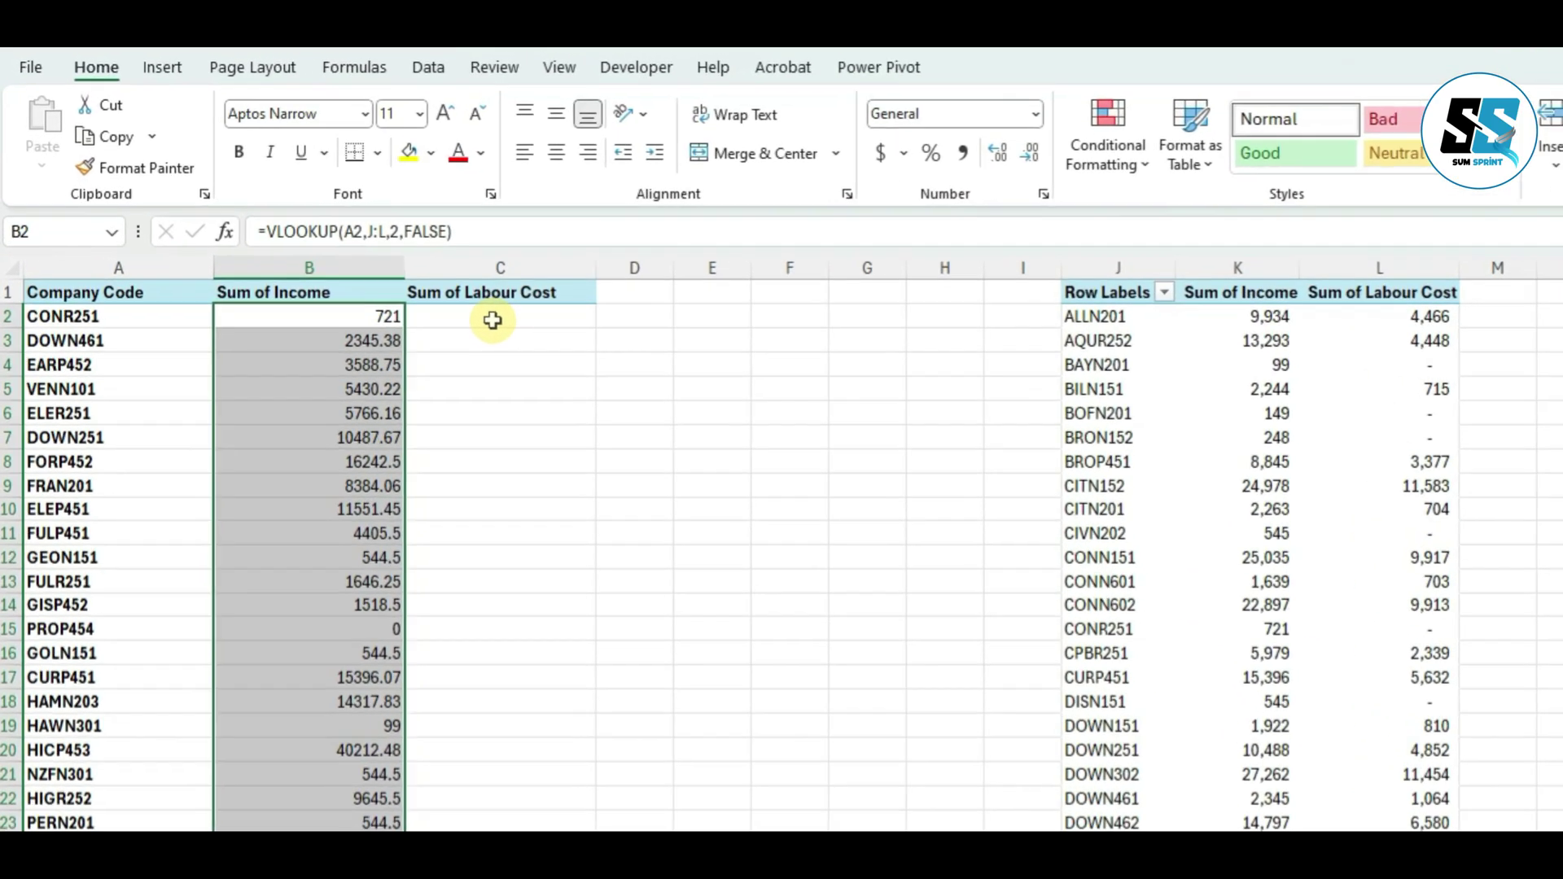
- Enter a VLOOKUP in C2 with A2 as the lookup value, columns J:L as the table array, column index 3 and exact match (FALSE)
click(493, 320)
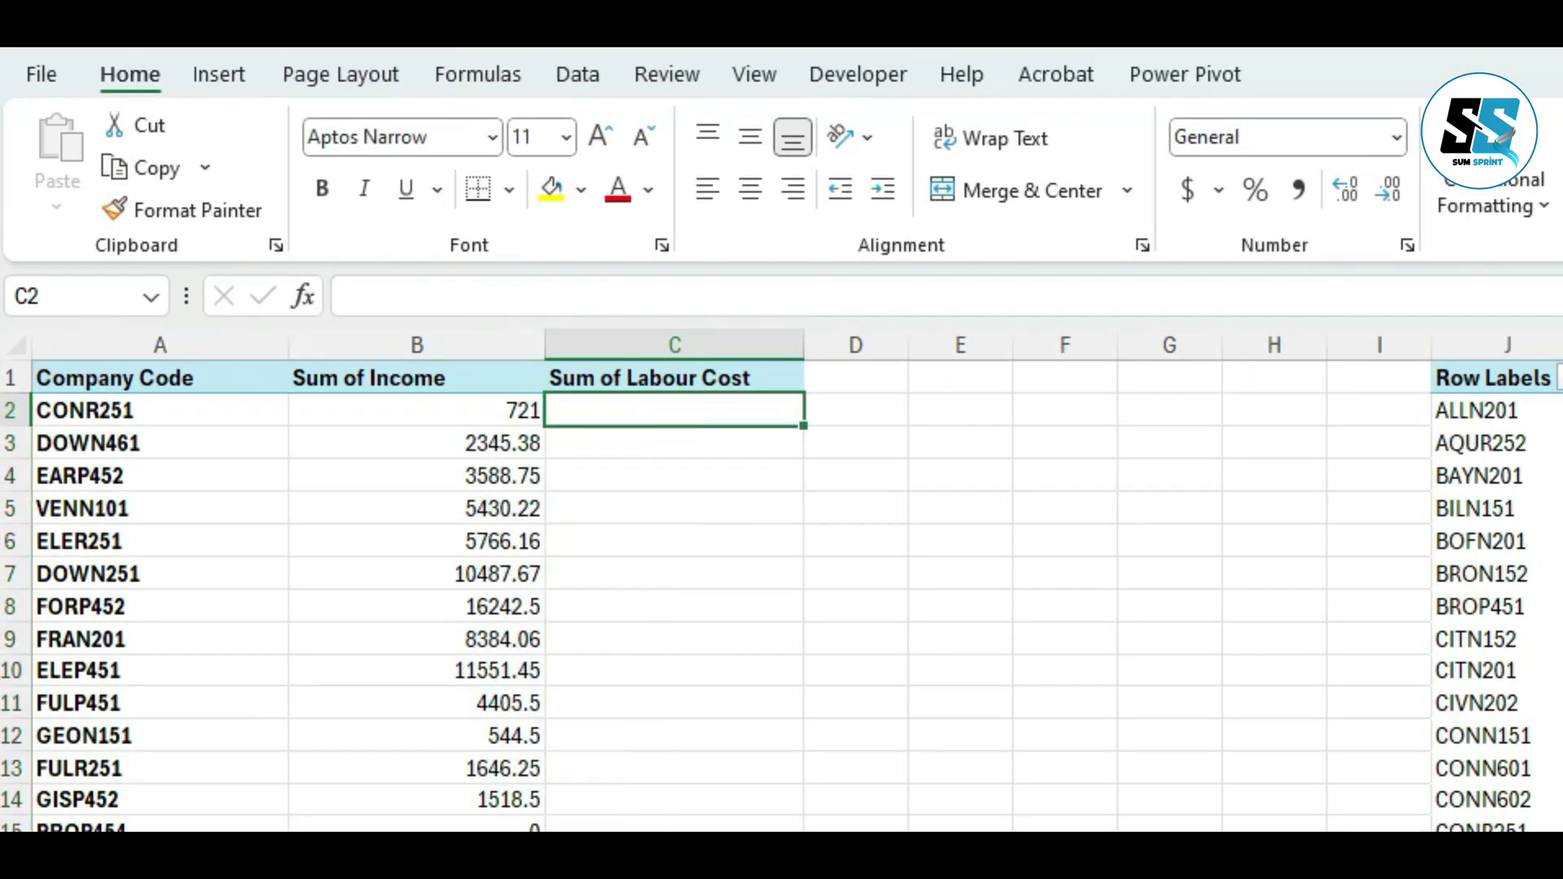
text(=)
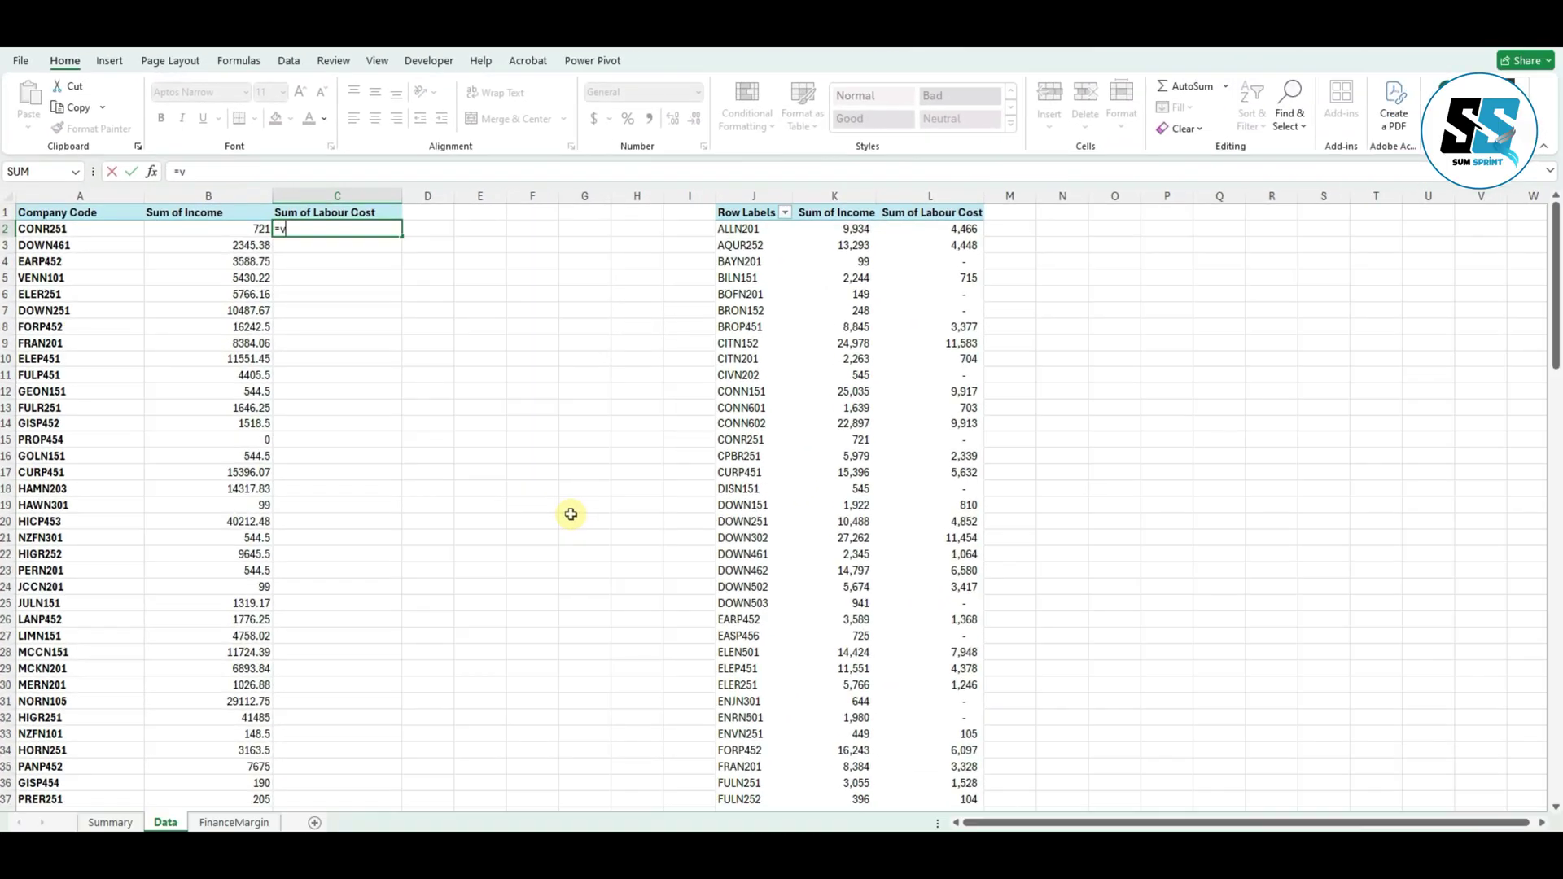
text(vl)
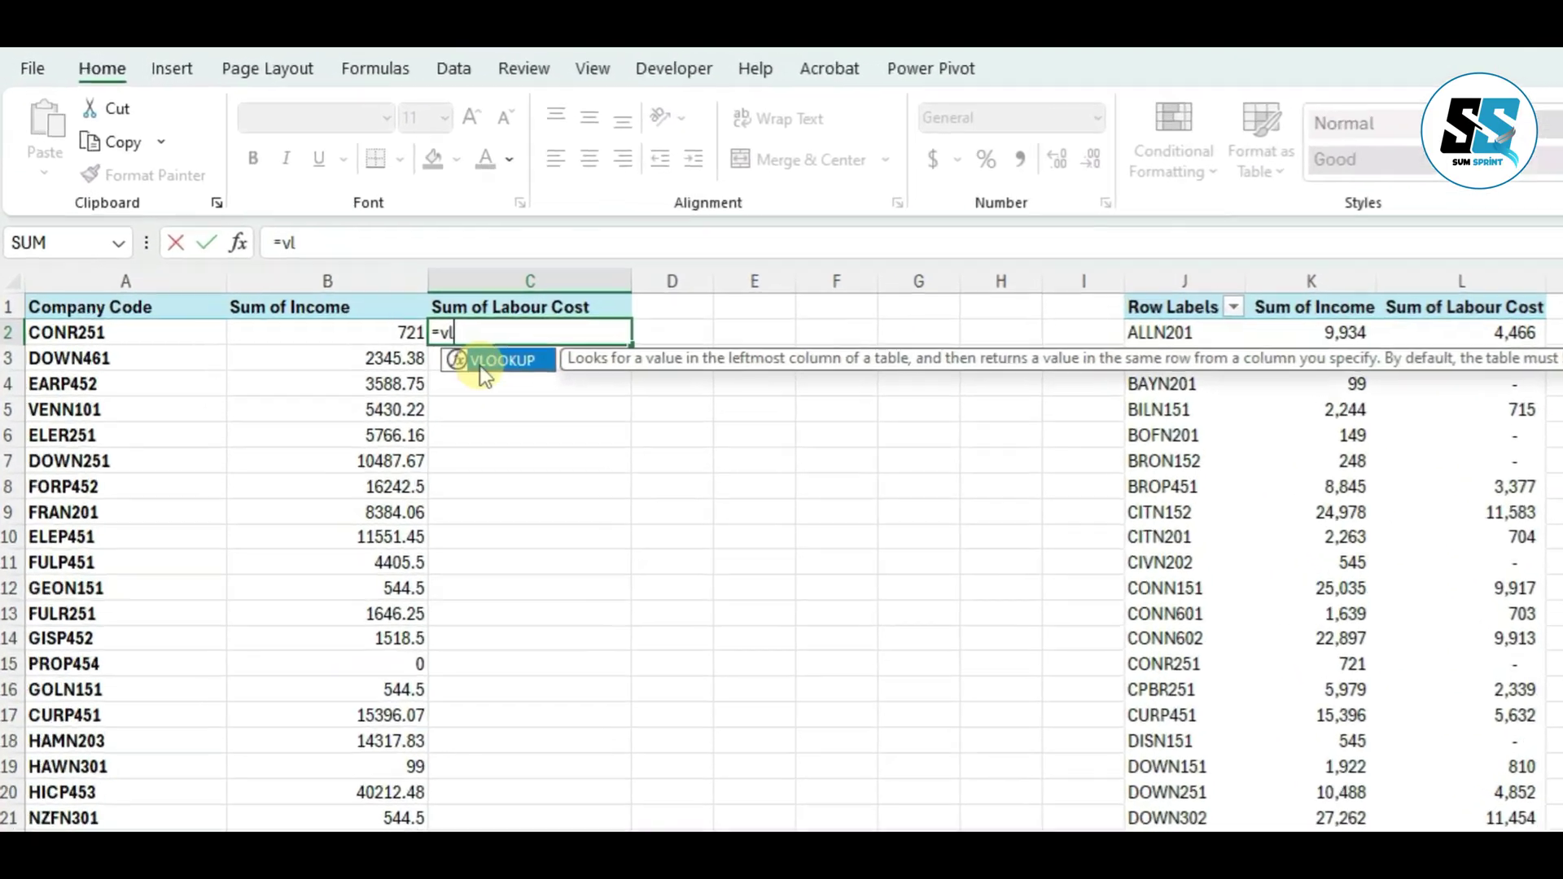
double_click(306, 247)
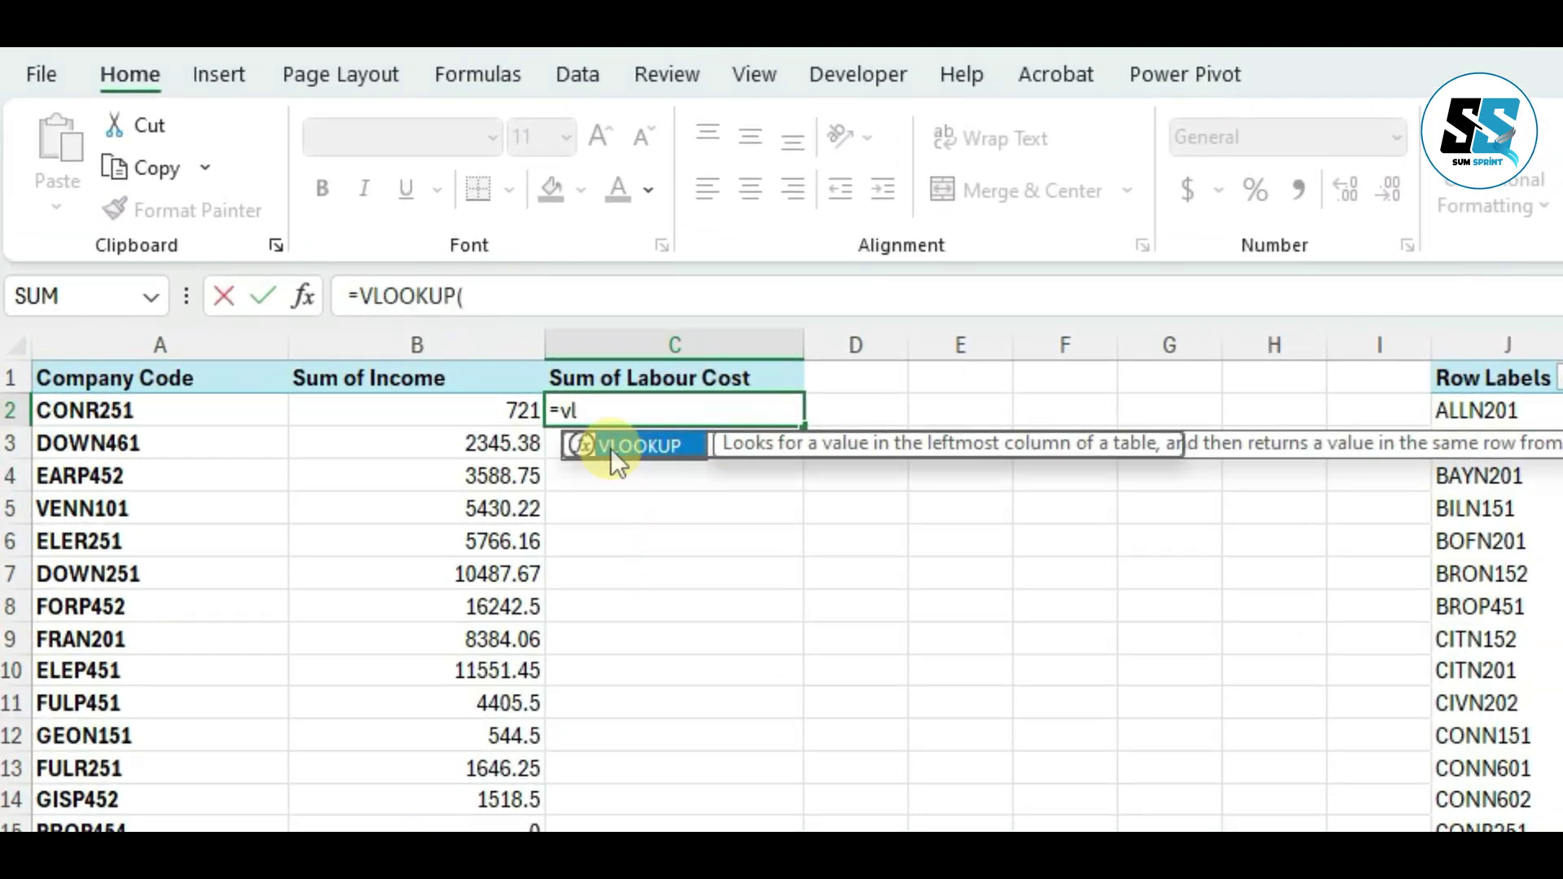
click(136, 415)
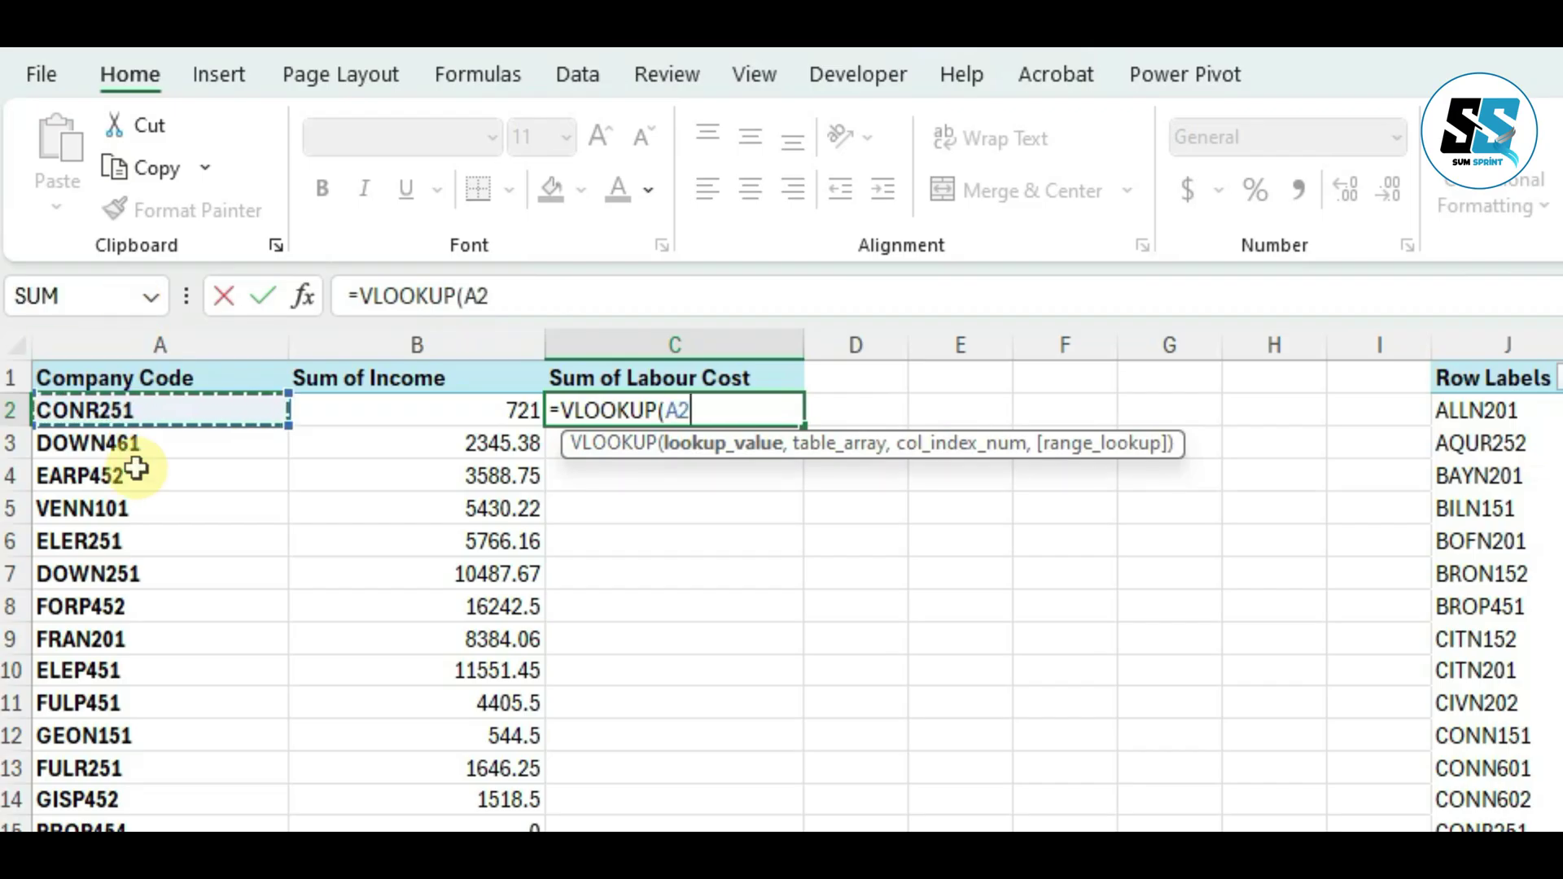
text(,)
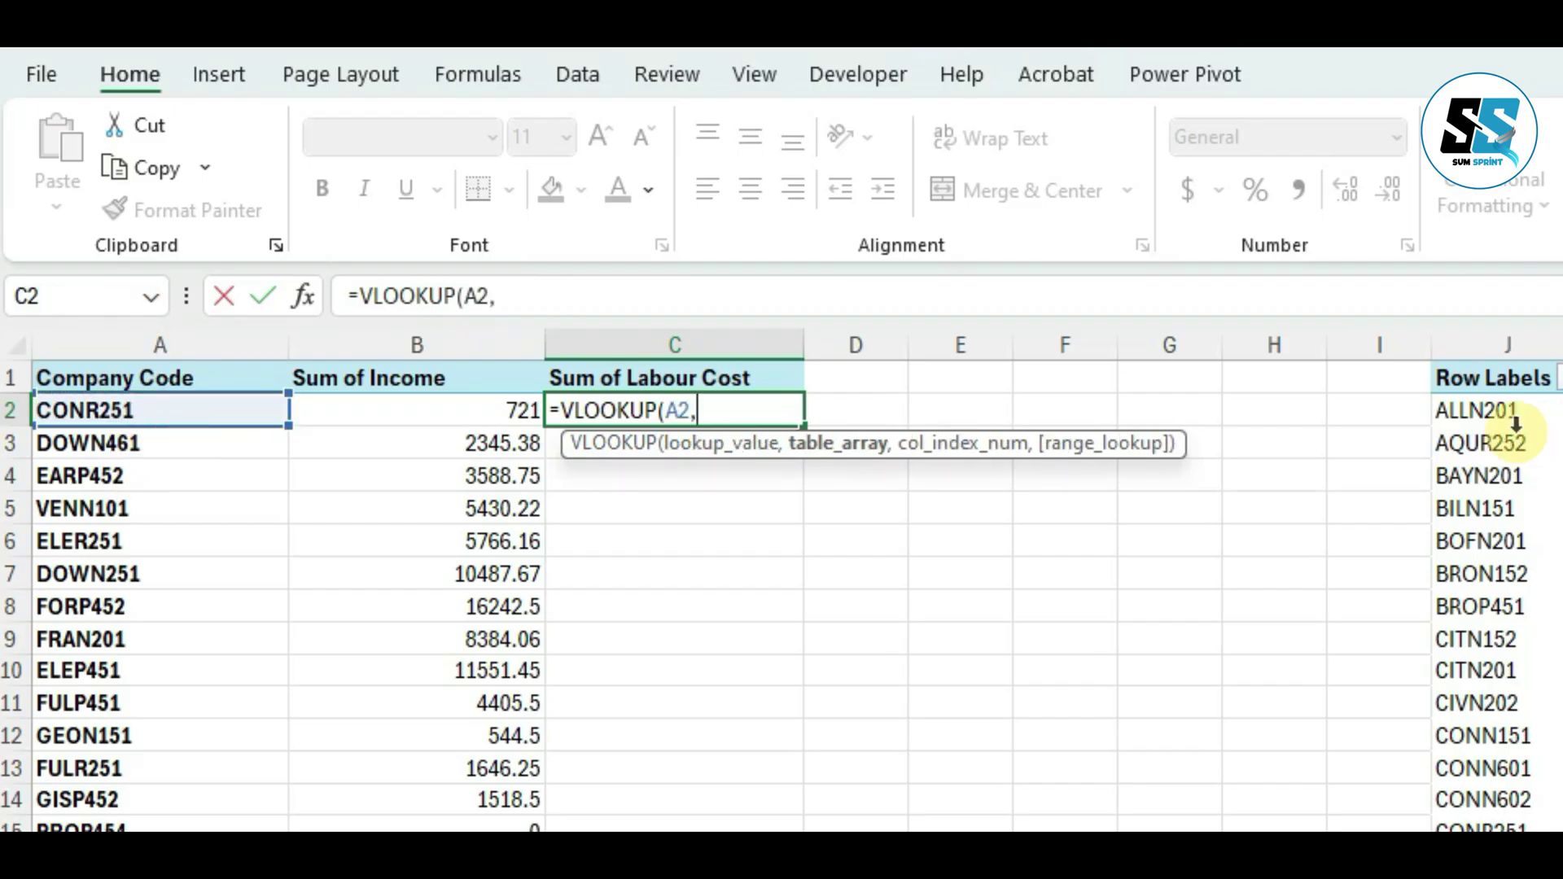
drag(1528, 346, 279, 279)
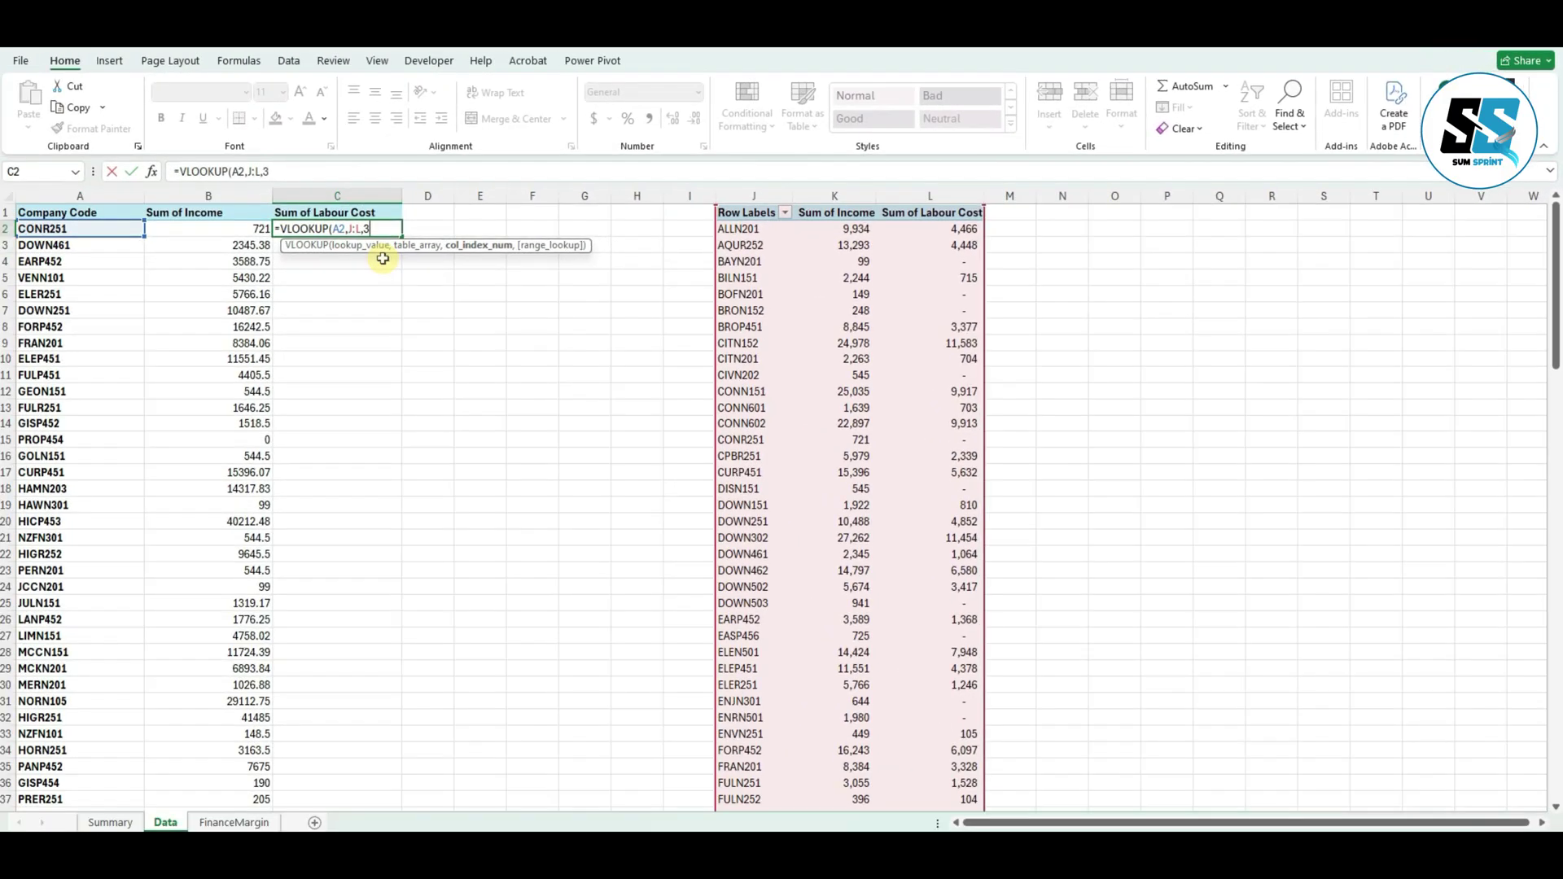
text(,)
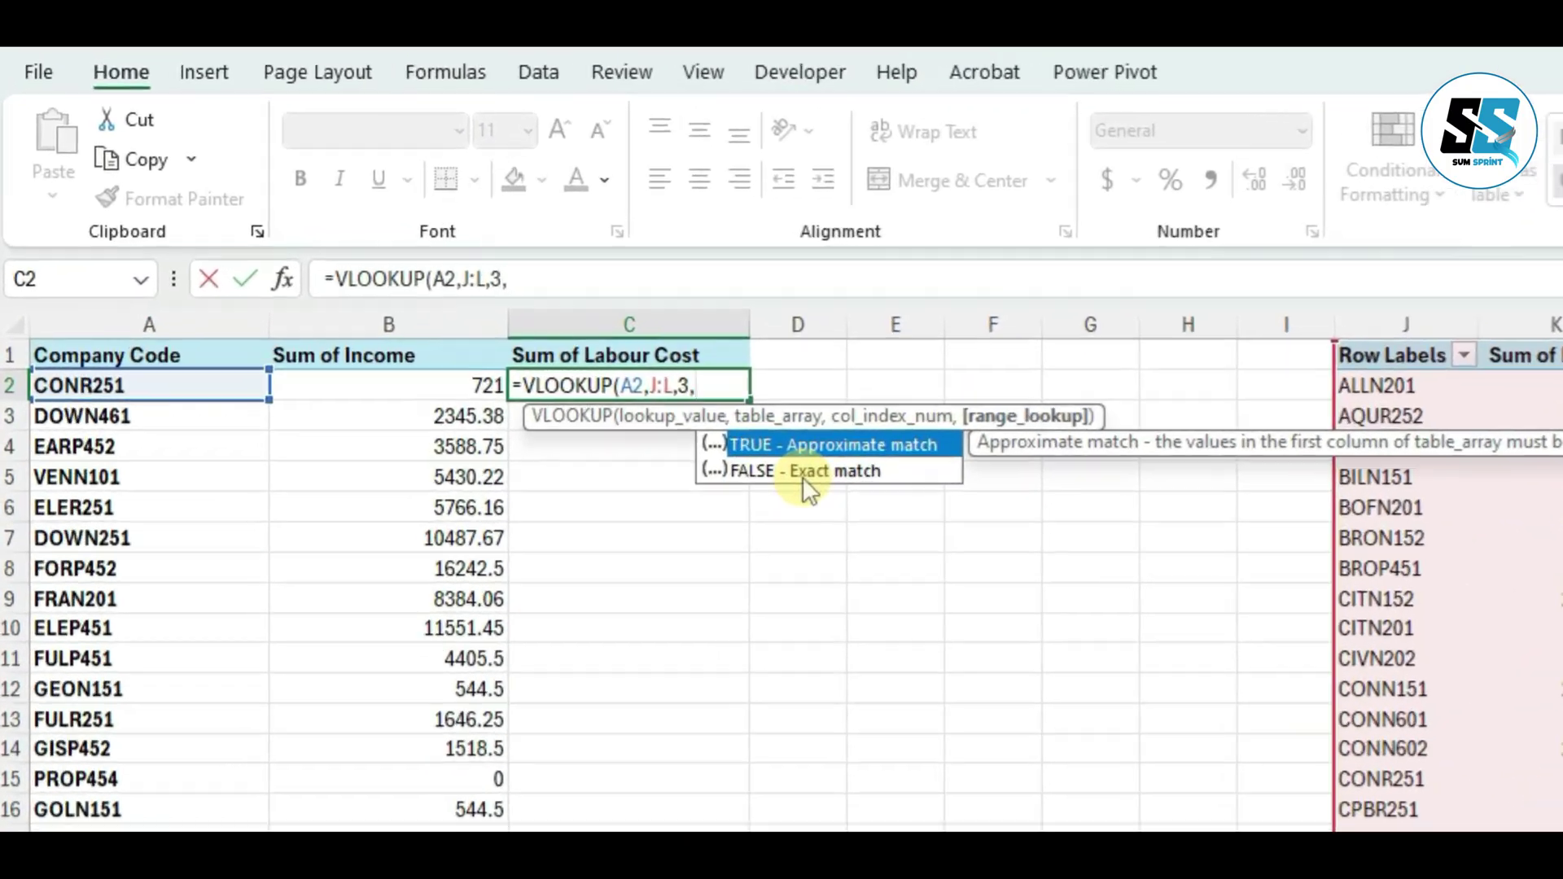
double_click(454, 276)
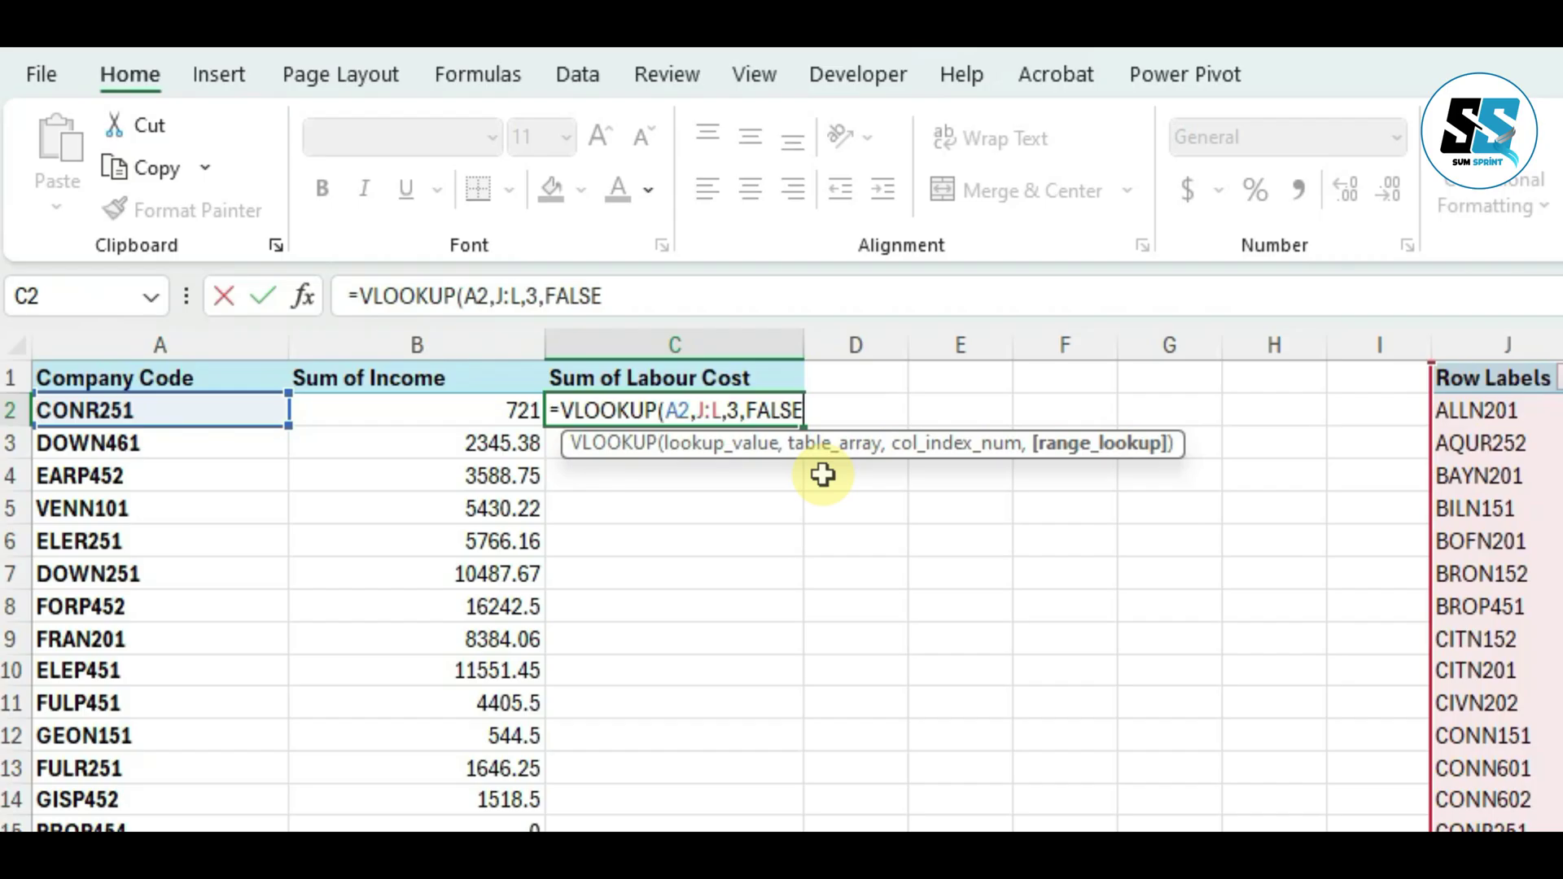
key(Return)
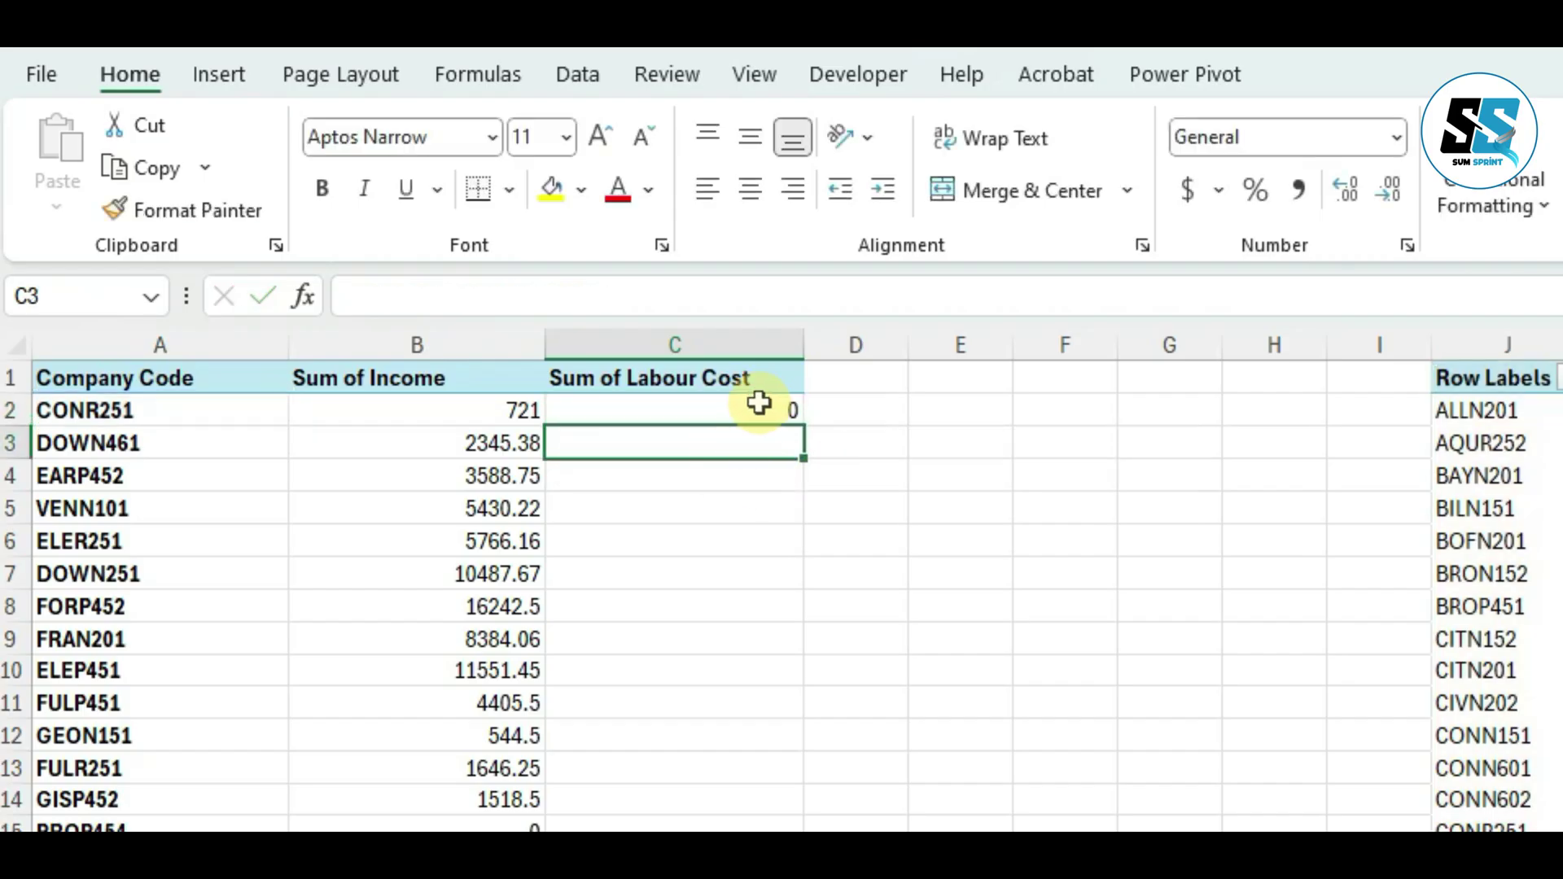
- Fill the C2 lookup formula down the Sum of Labour Cost column
click(761, 408)
click(801, 433)
click(798, 418)
double_click(804, 426)
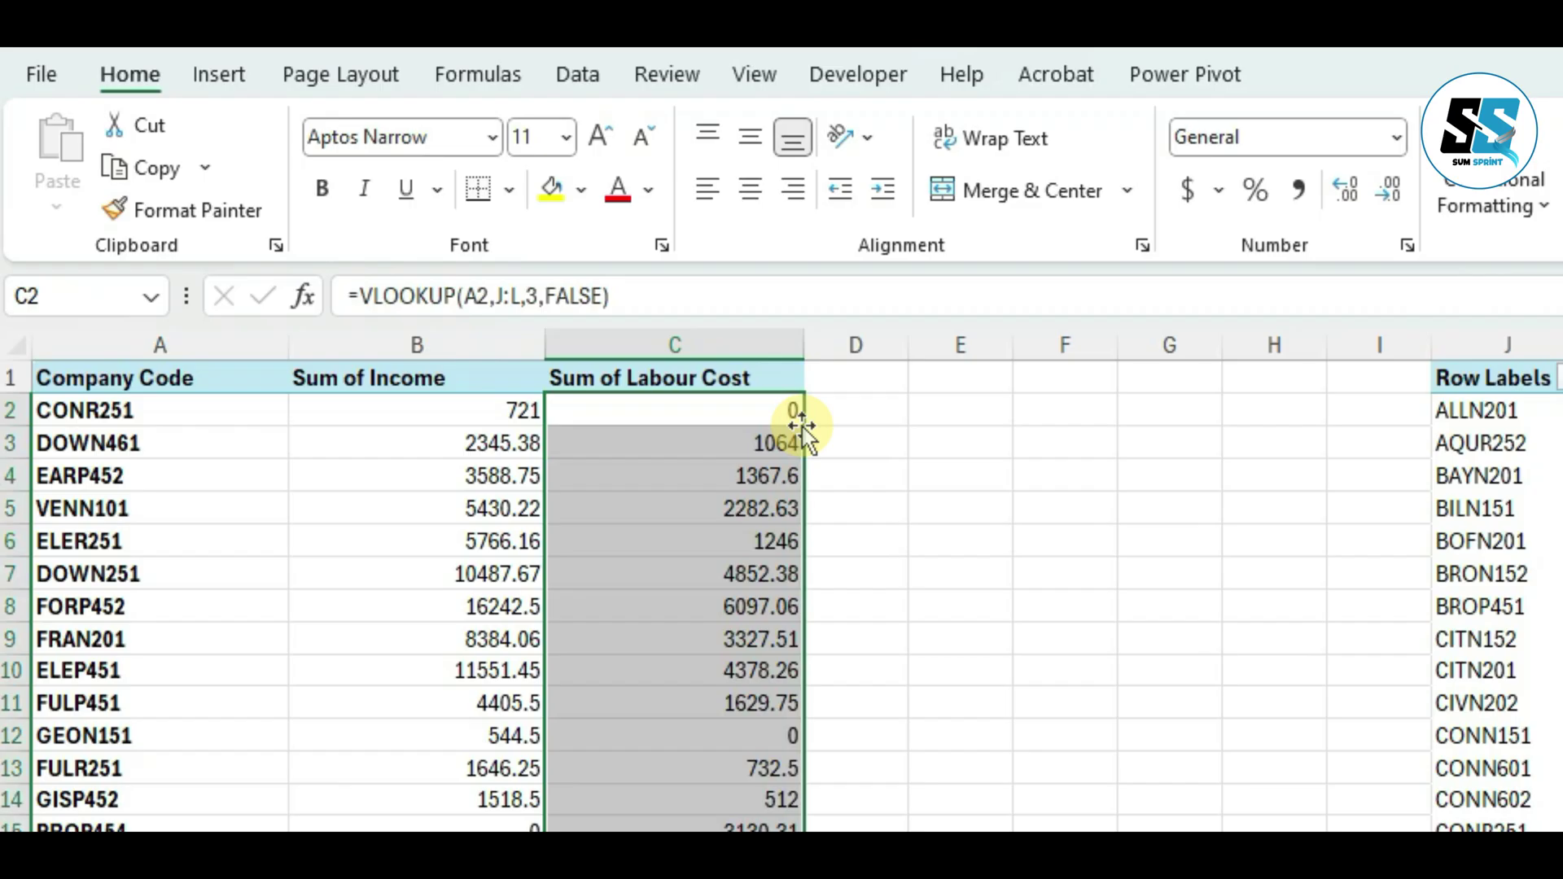
- Format the Sum of Income and Sum of Labour Cost columns B:C with thousands separators and no decimals
drag(516, 342, 651, 341)
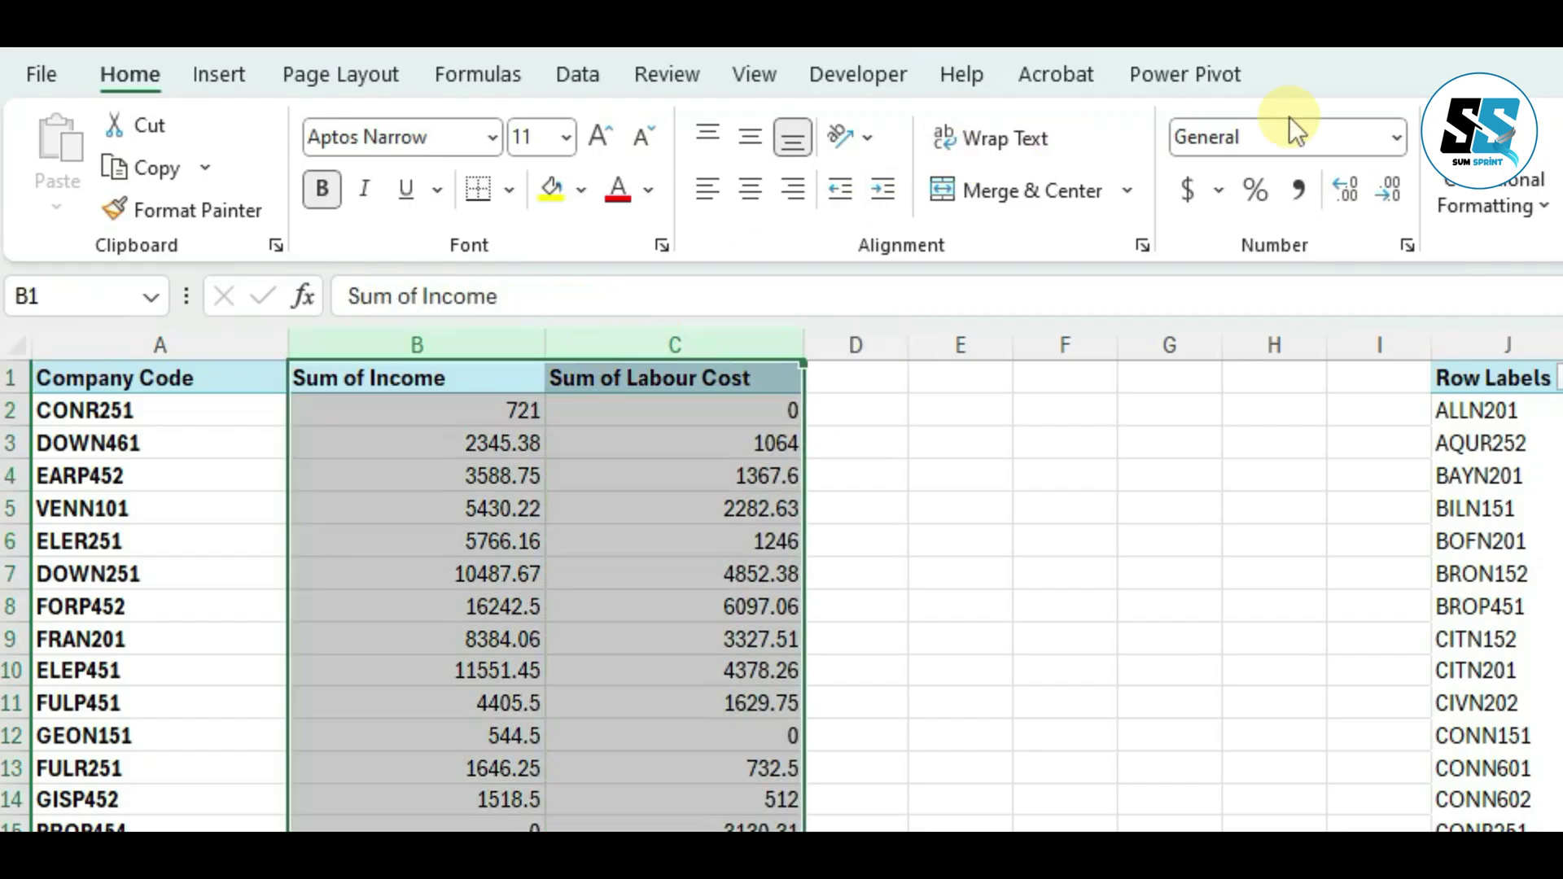
click(1293, 190)
click(1388, 189)
click(1388, 190)
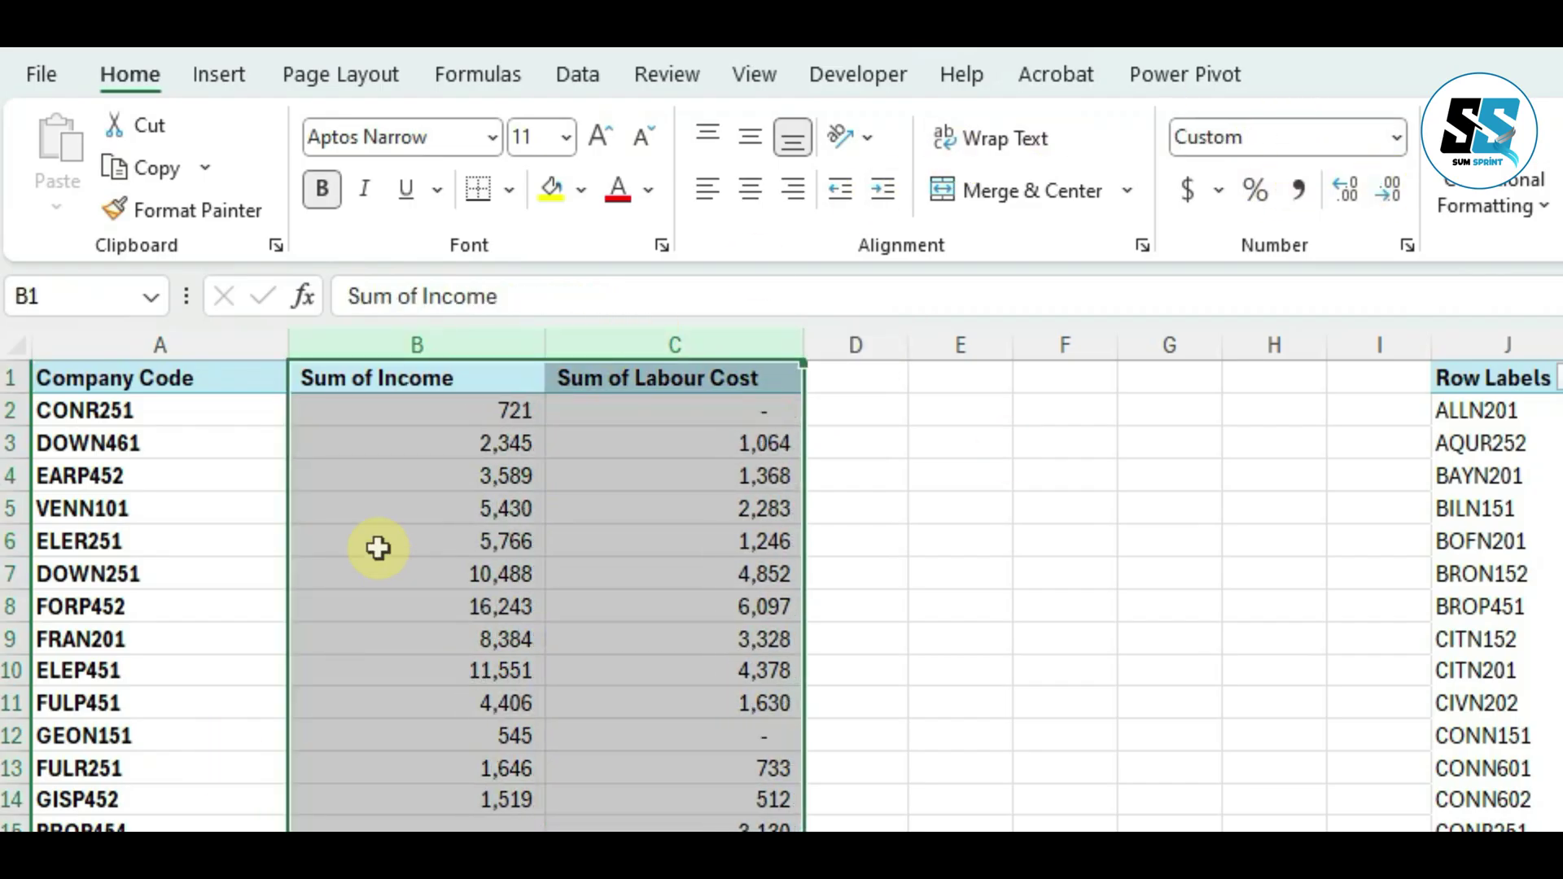
- Check CONR251's looked-up income against the PivotTable and review columns B:C down the whole company list for lookup errors
click(348, 519)
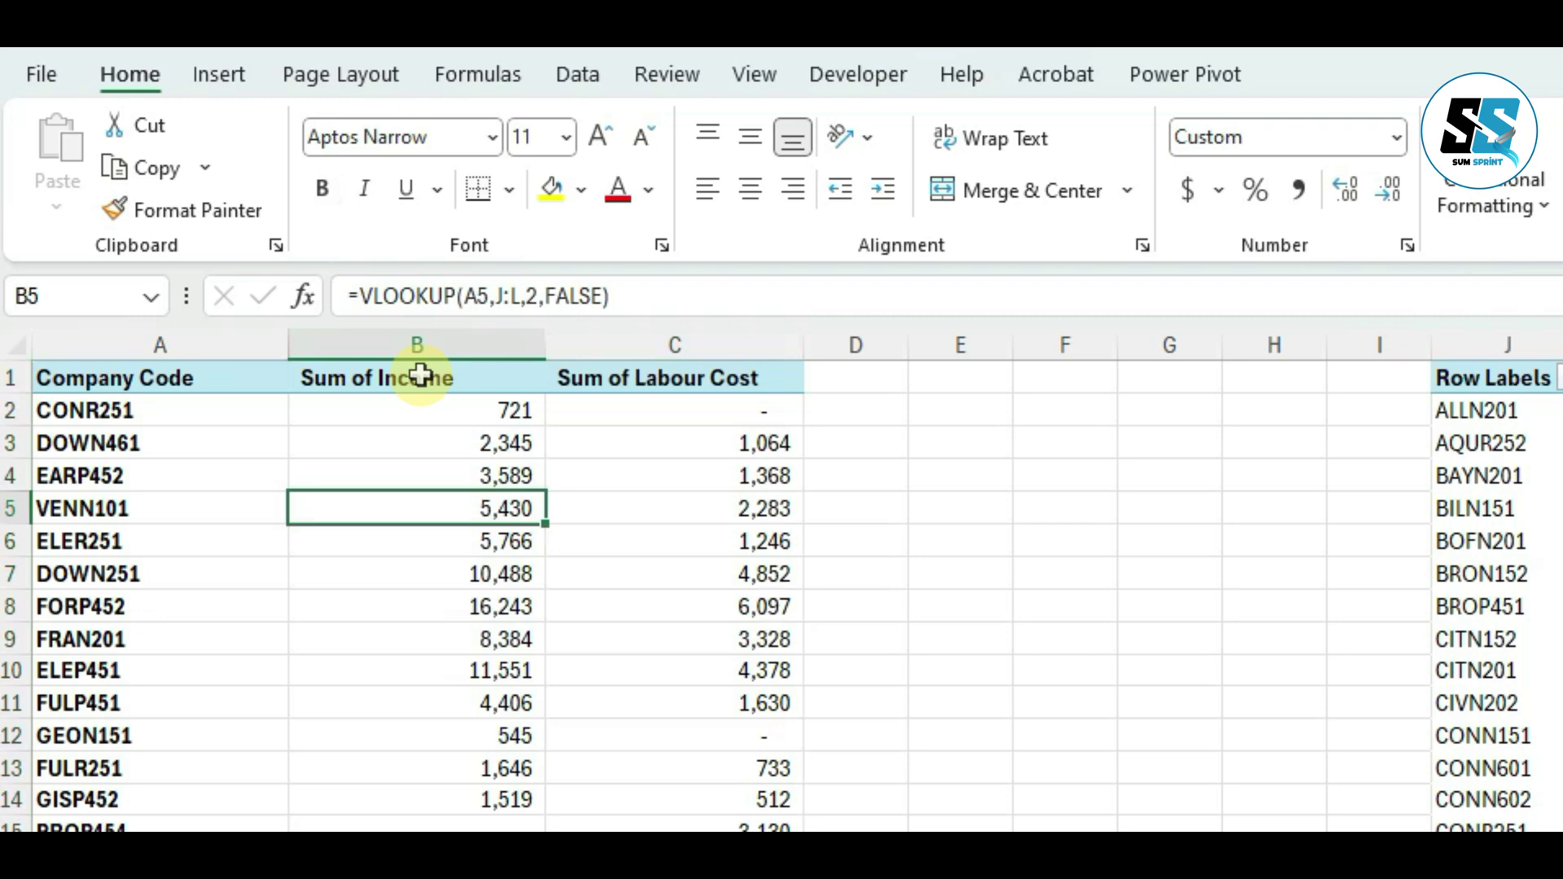
scroll(757, 610, down, 6)
scroll(814, 827, up, 6)
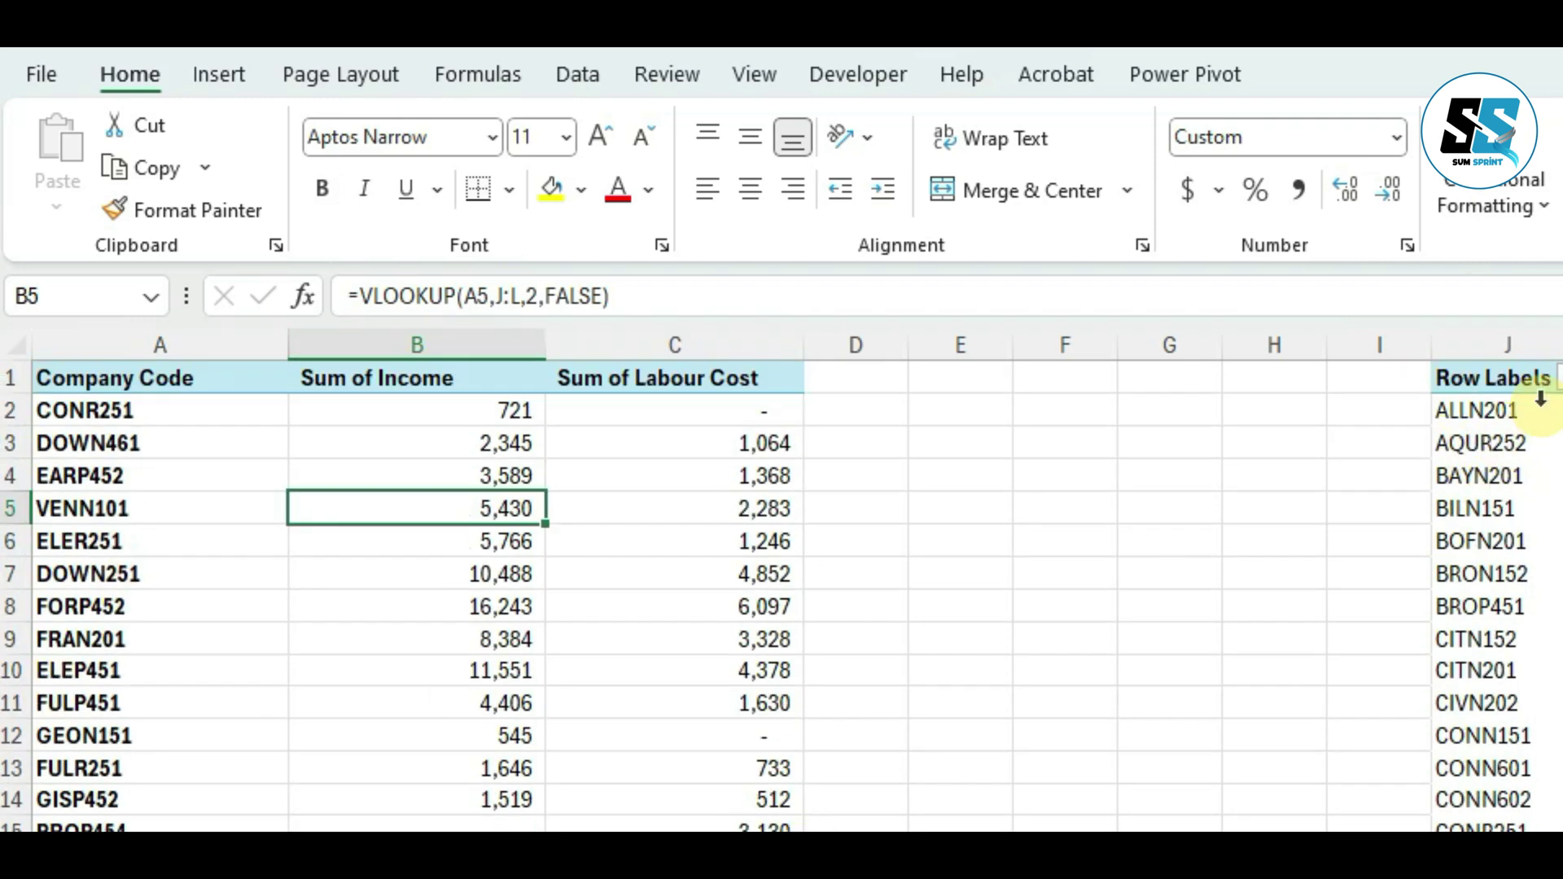
click(180, 415)
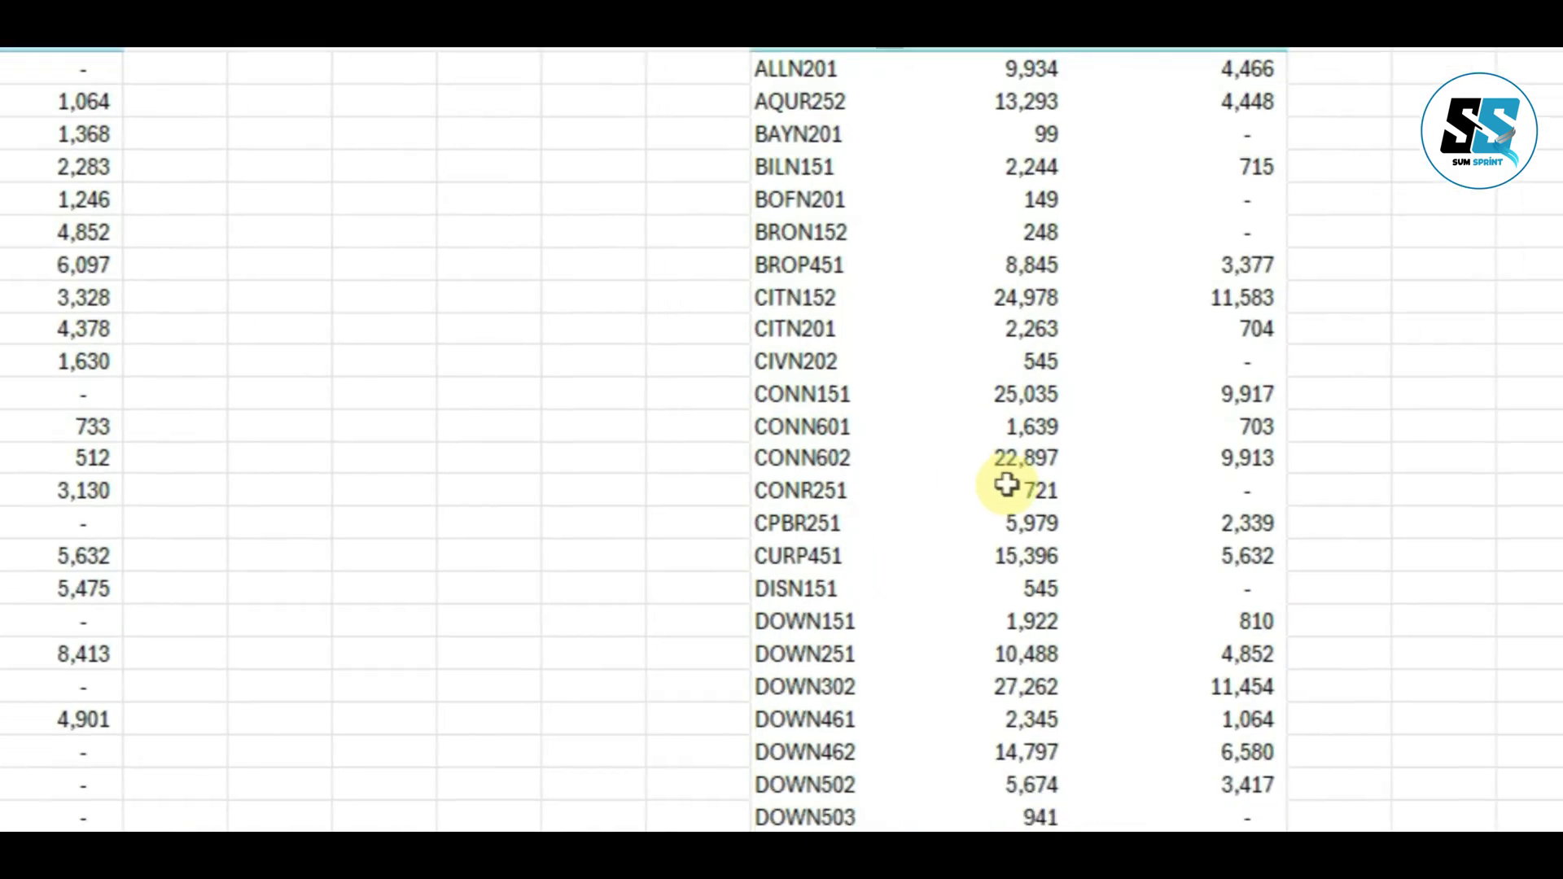
click(911, 440)
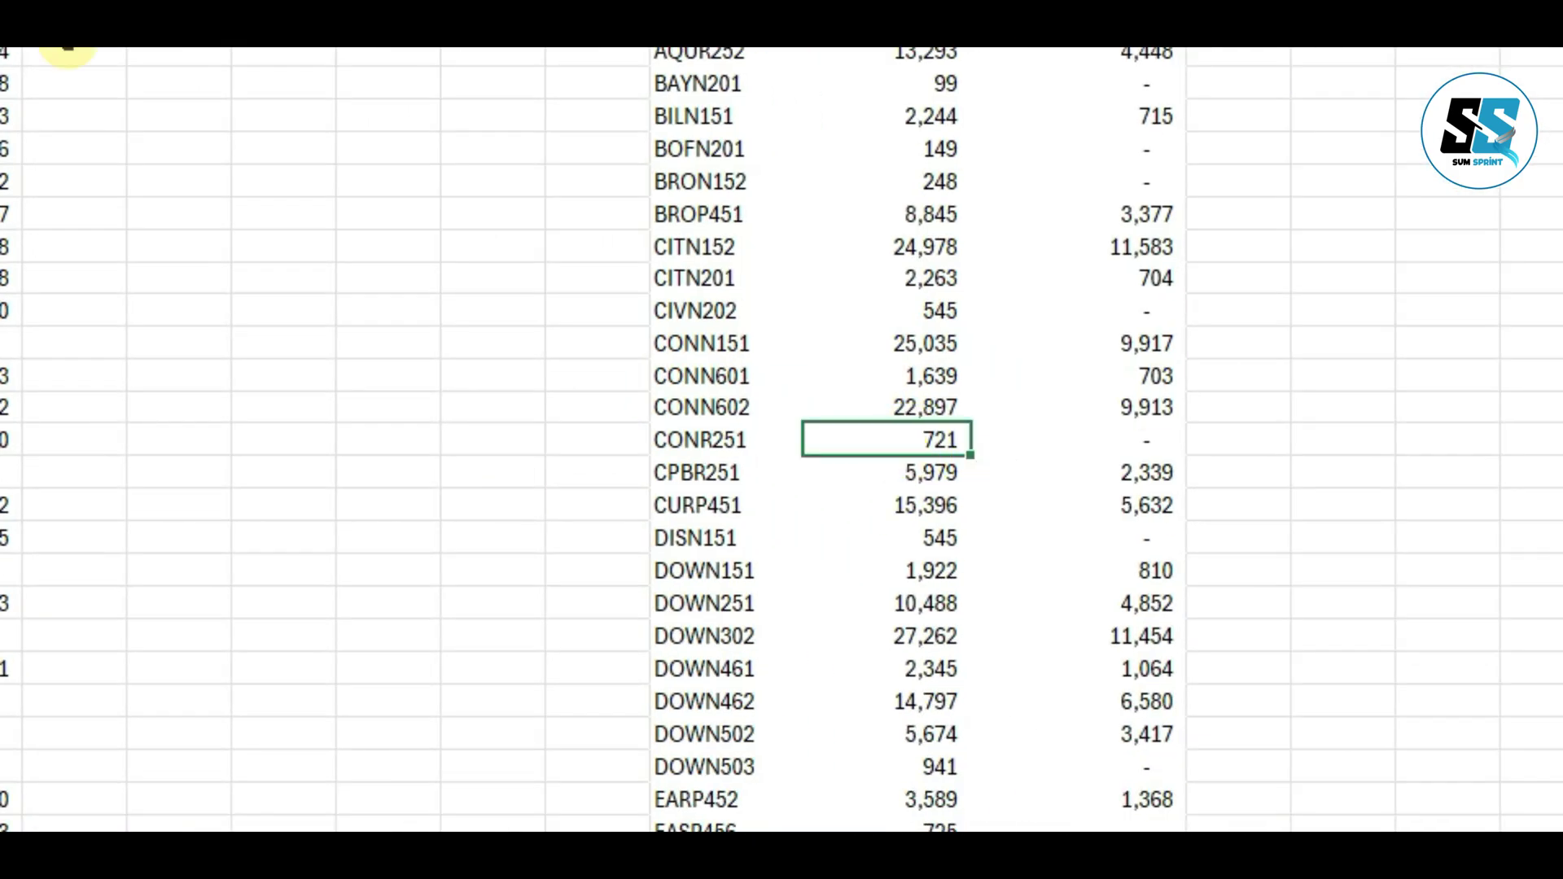
click(273, 338)
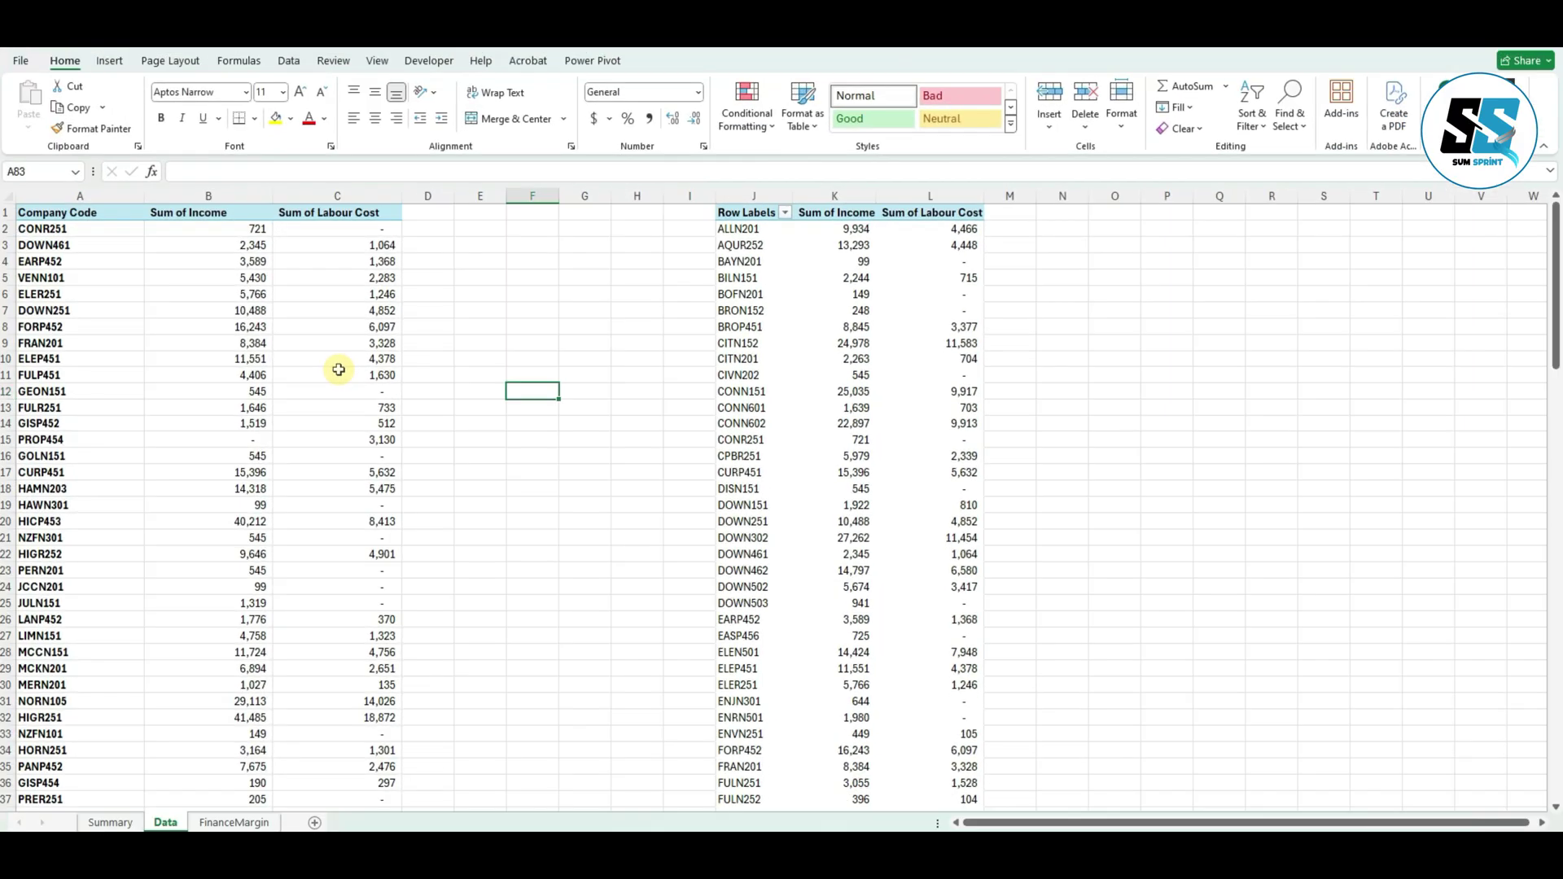
scroll(382, 651, down, 12)
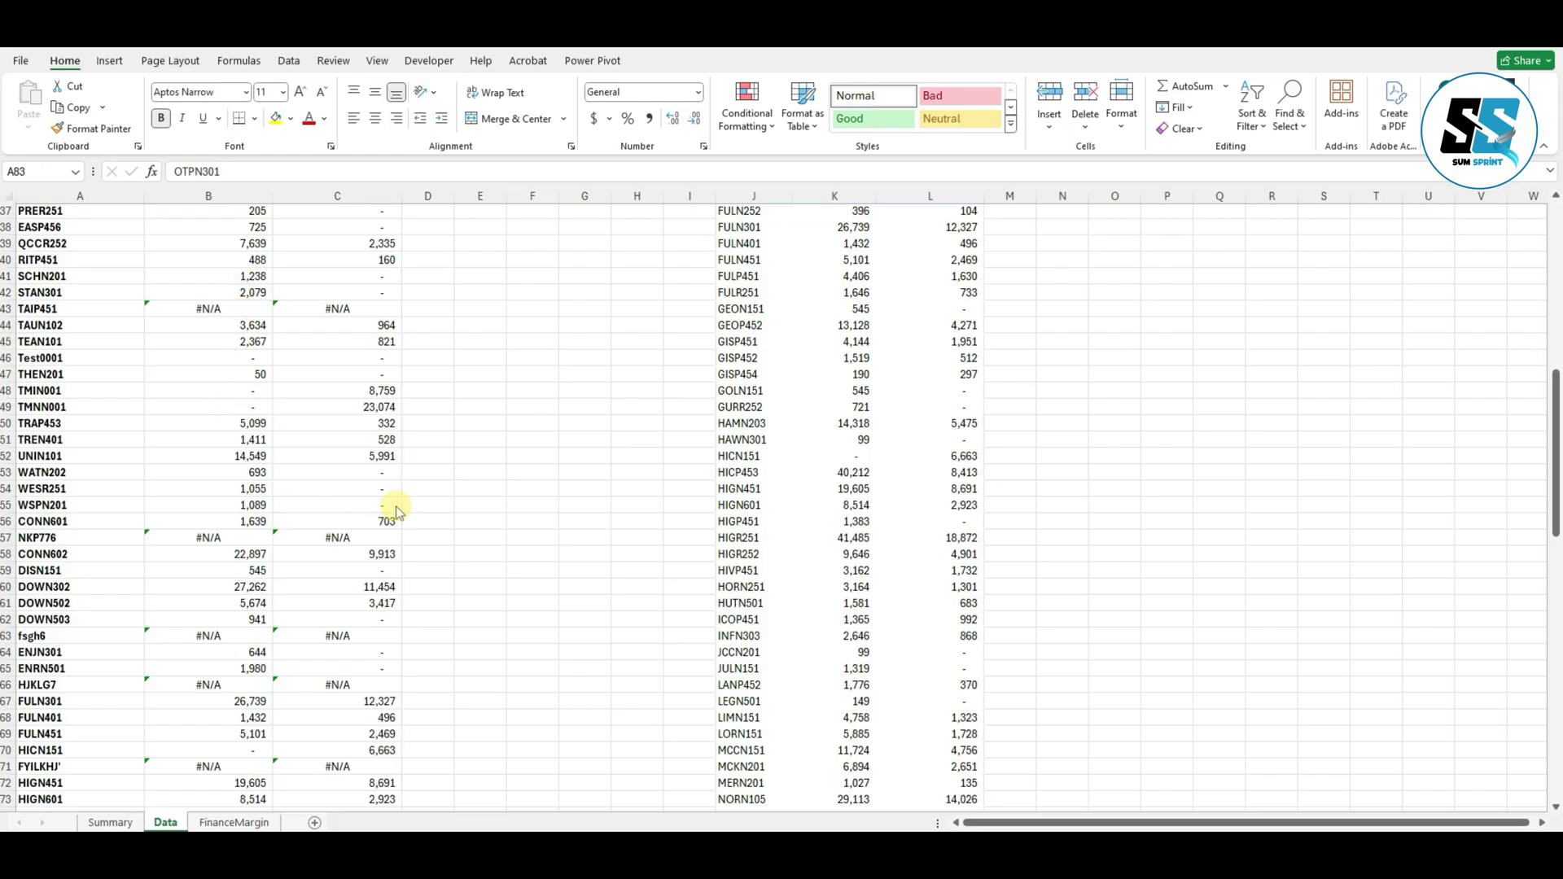
scroll(374, 513, down, 10)
scroll(364, 516, down, 4)
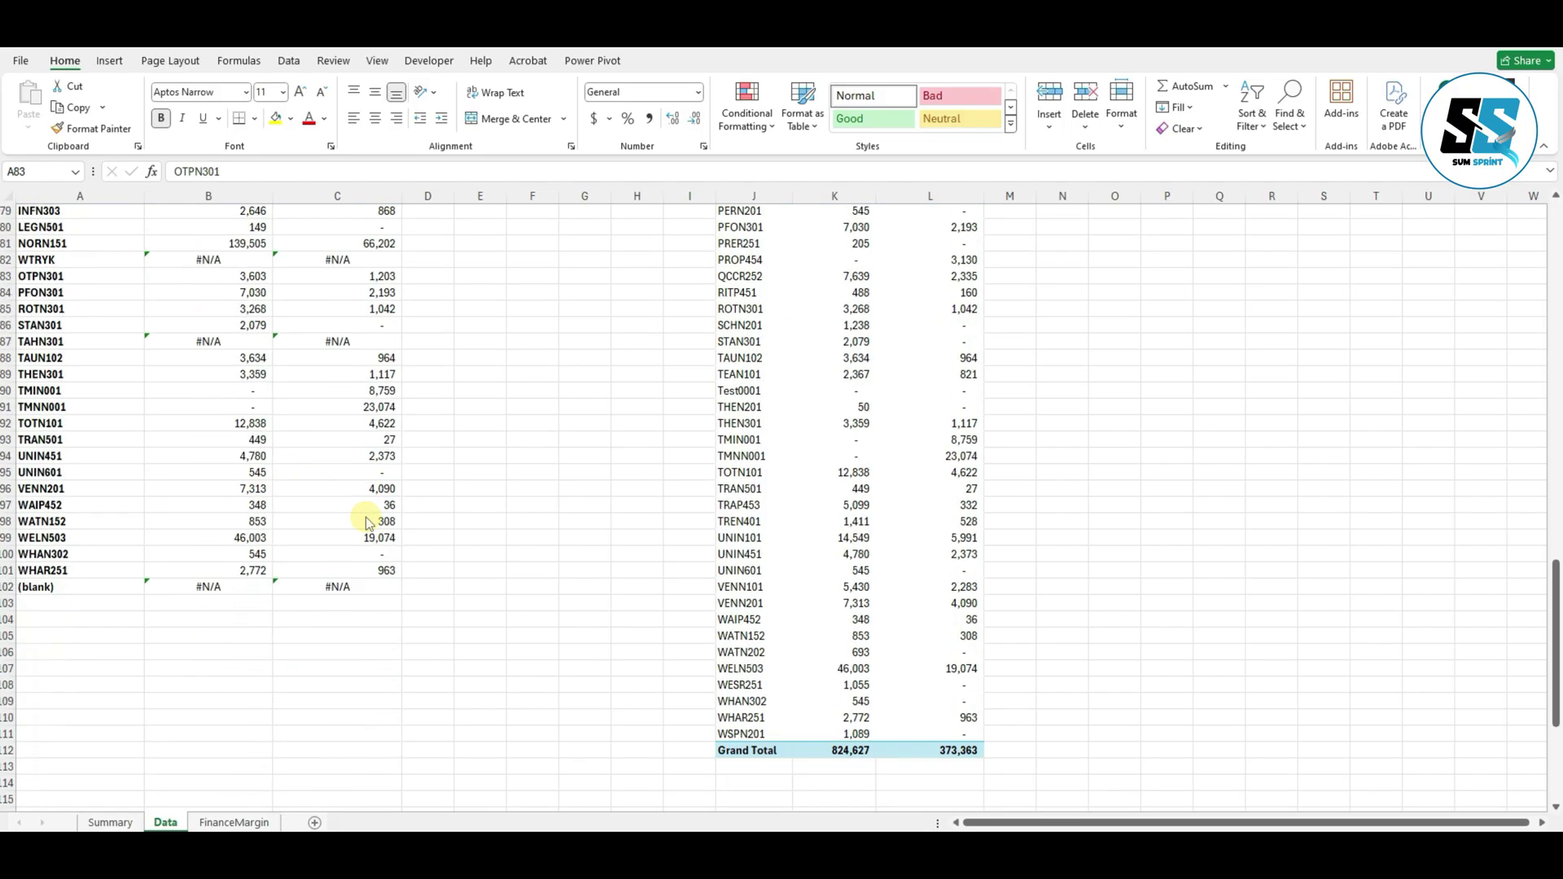
scroll(365, 516, up, 20)
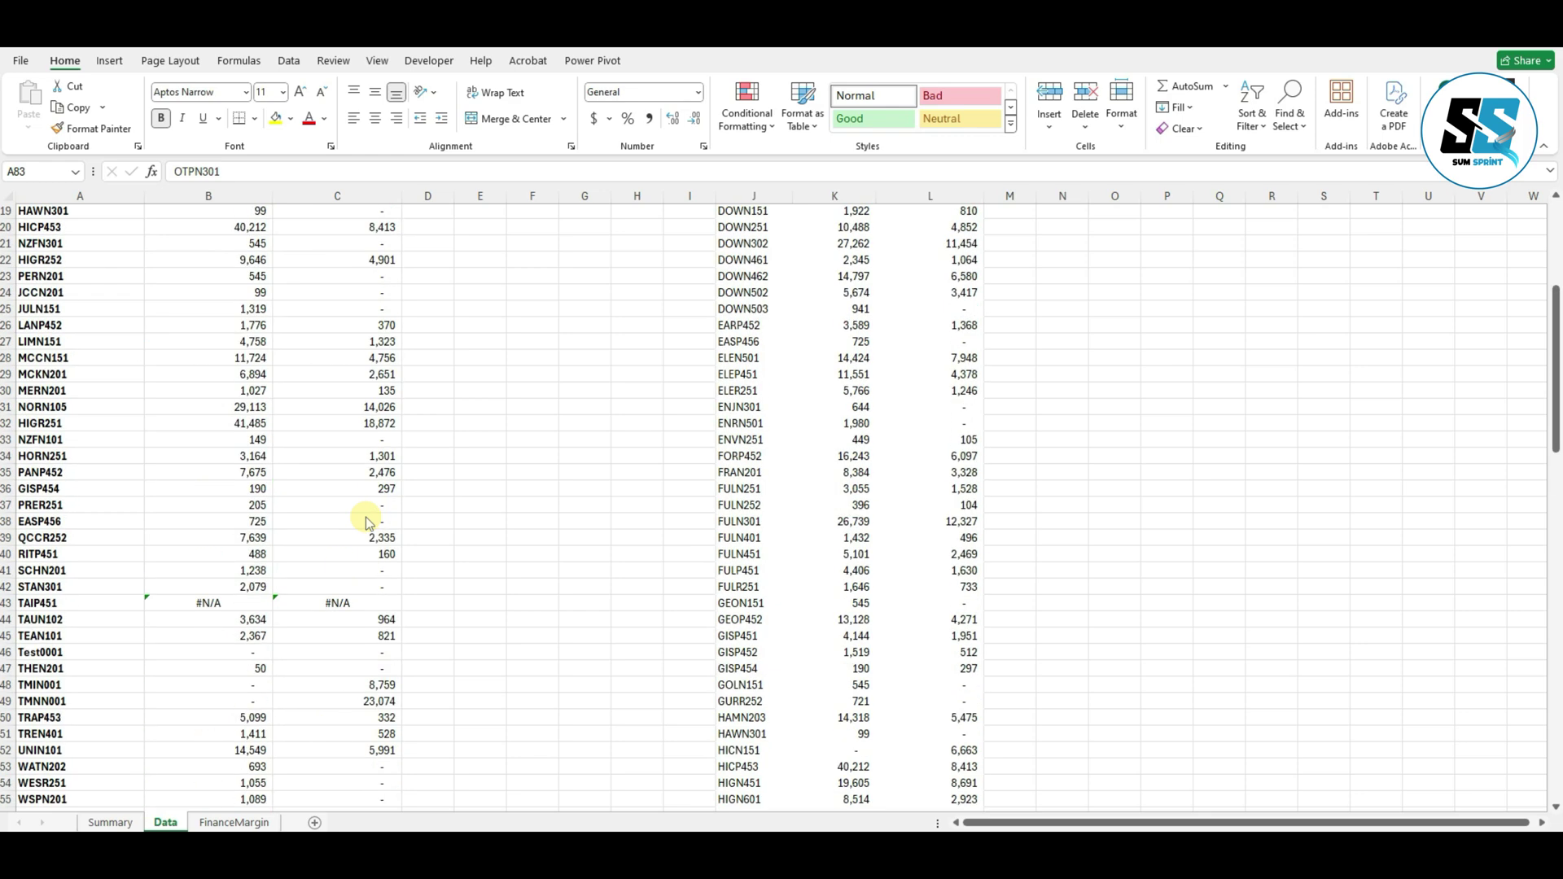
scroll(365, 516, down, 1)
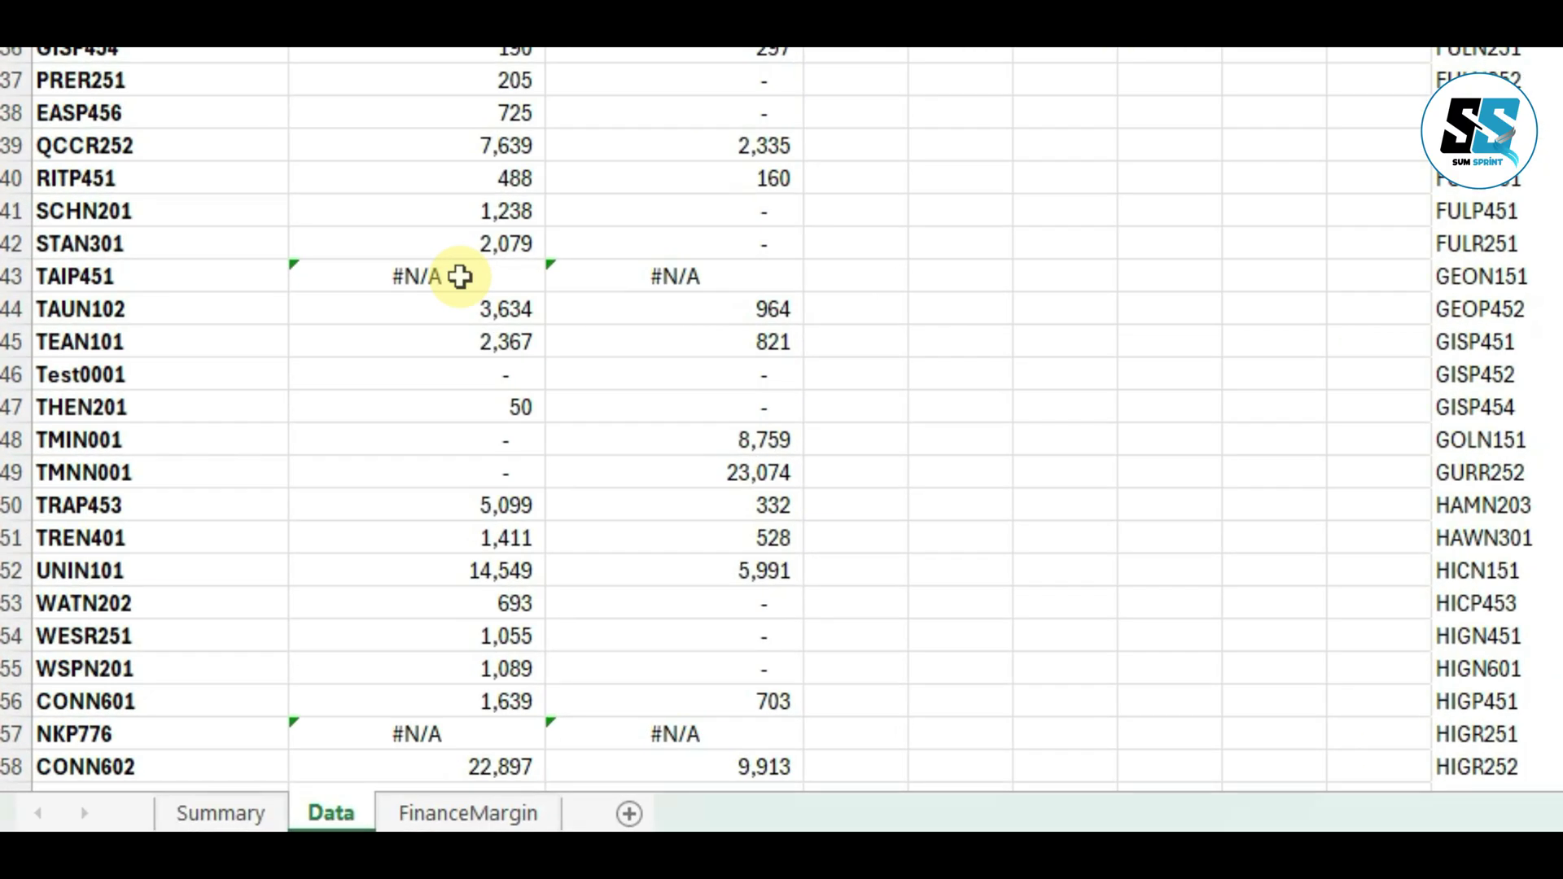
- Wrap the existing VLOOKUP in B43, the income cell for TAIP451, in an IFERROR function
click(459, 277)
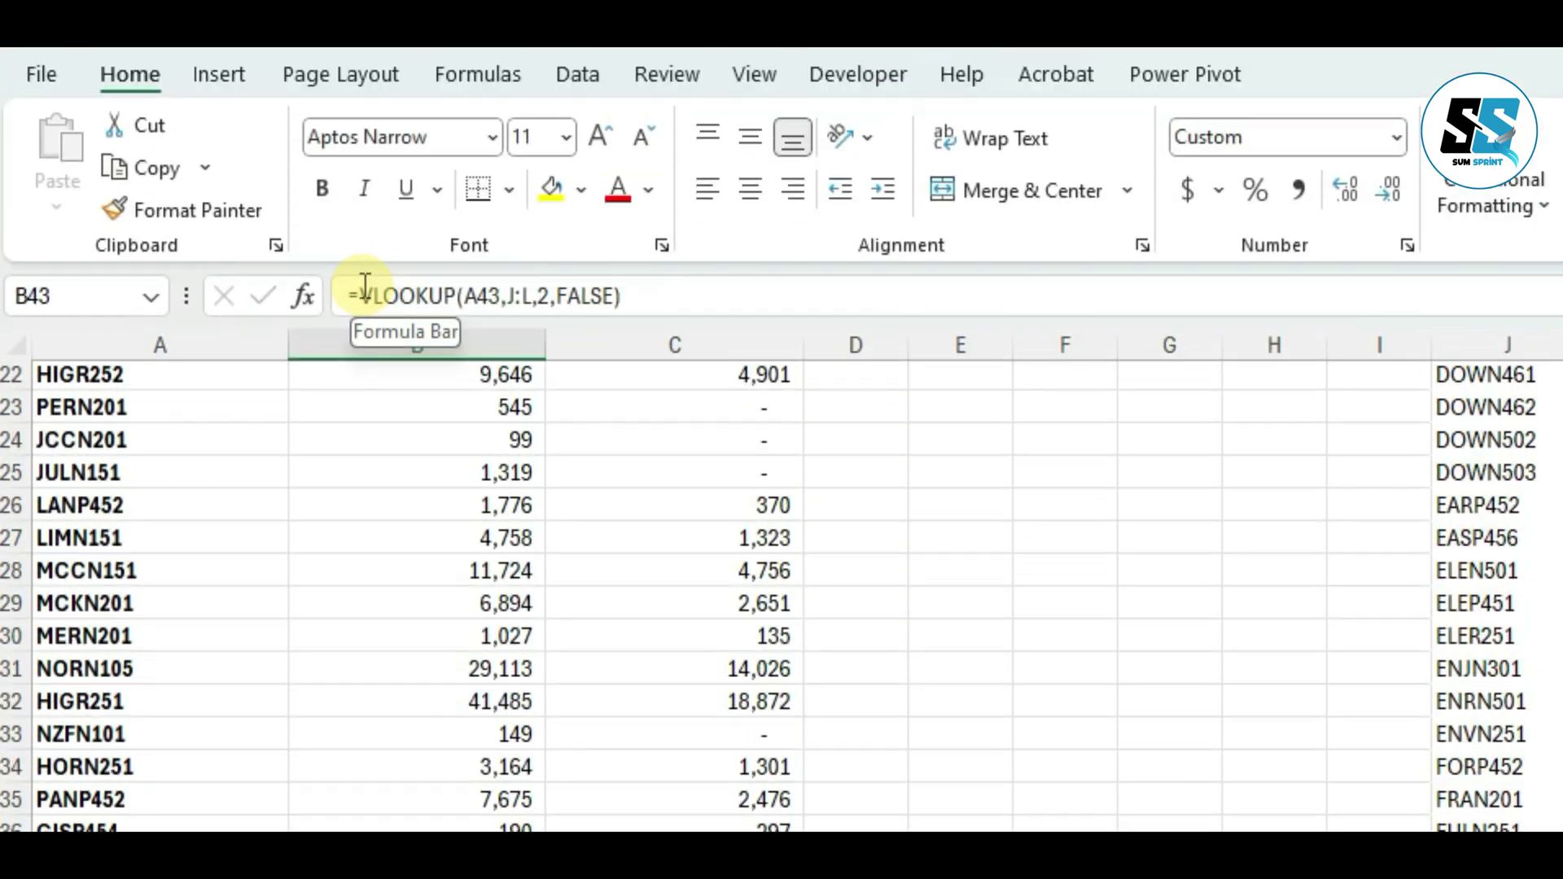
click(359, 296)
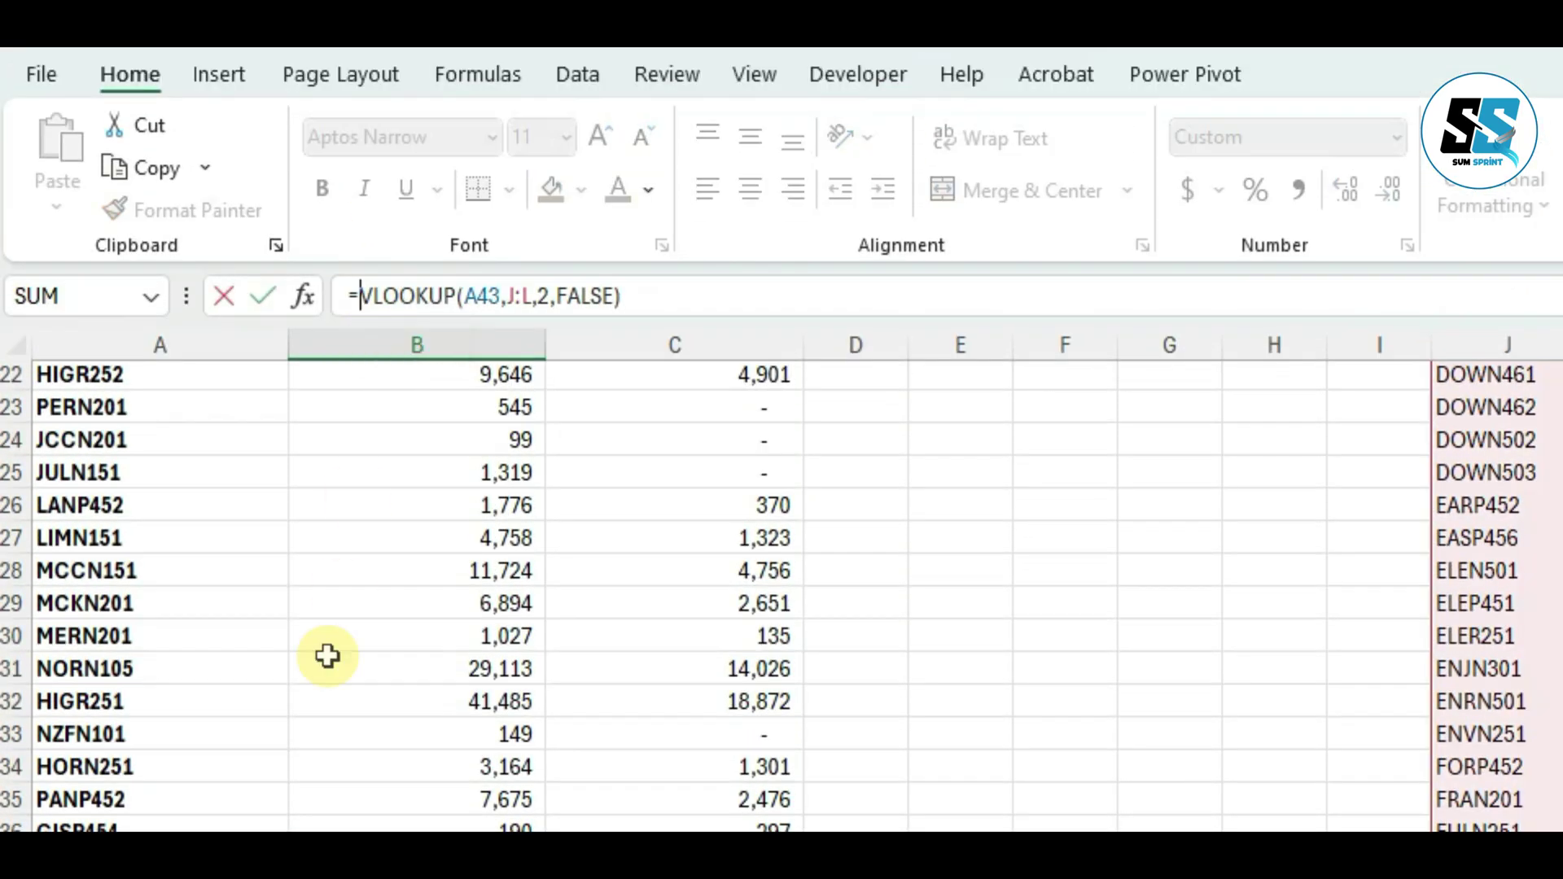
text(IFER)
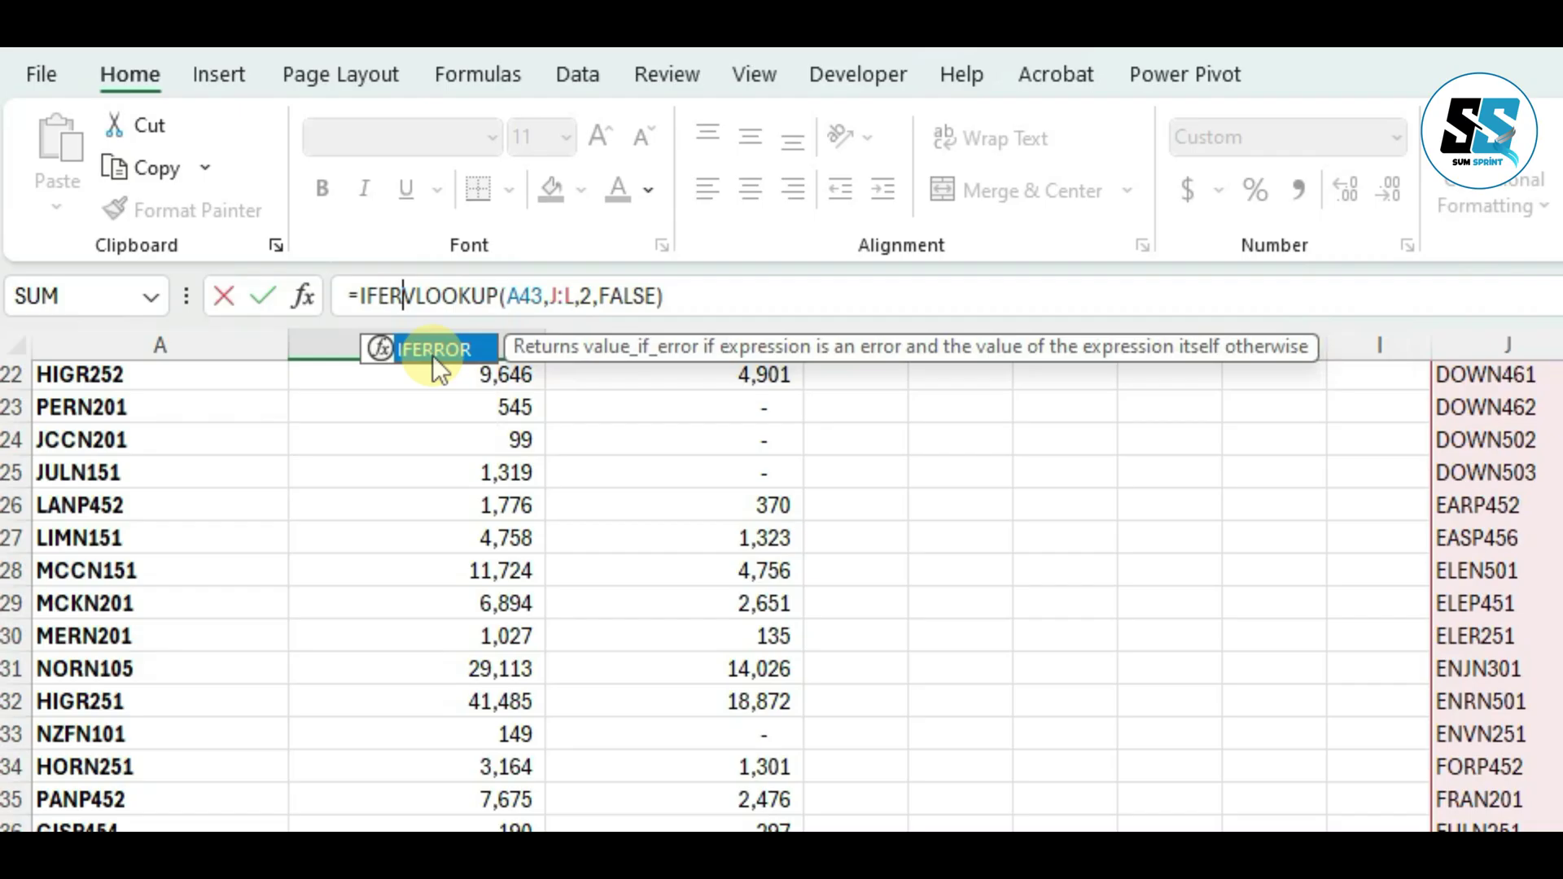
double_click(432, 355)
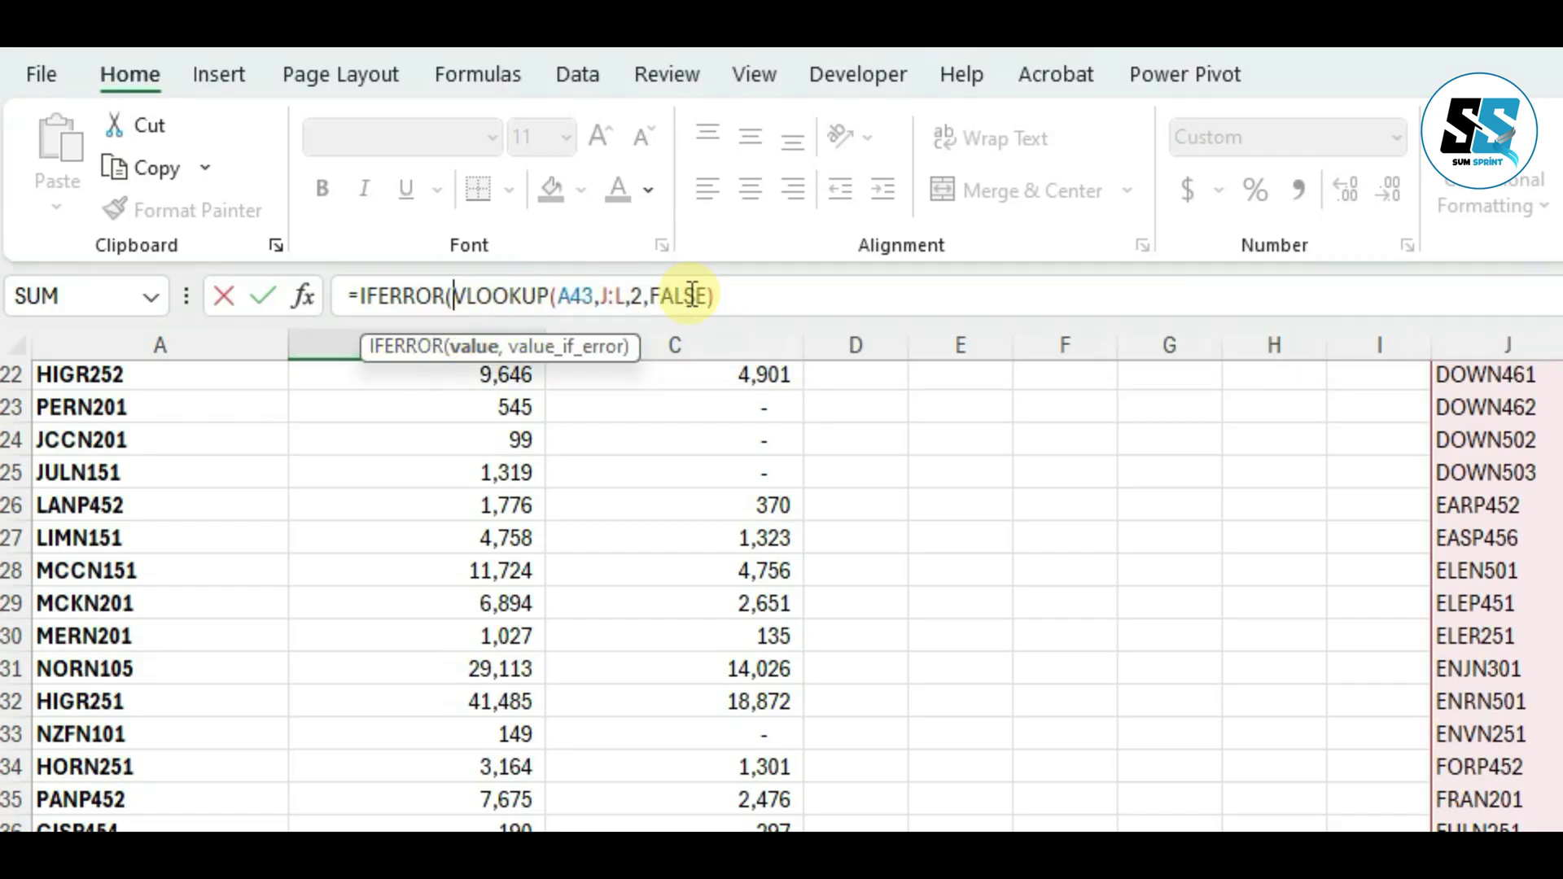
click(730, 296)
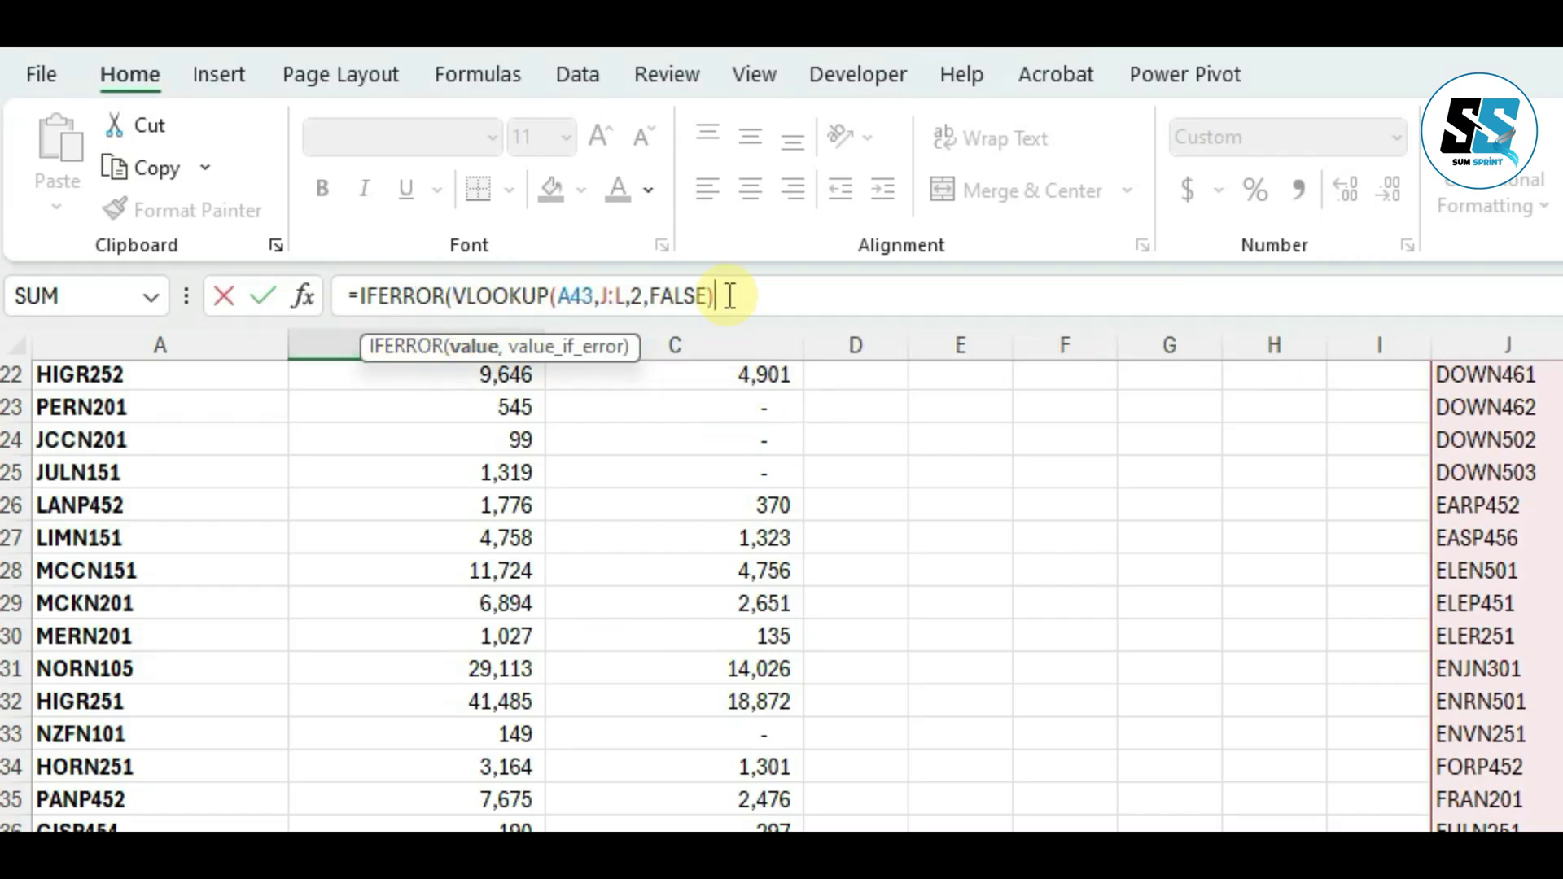
- Give the B43 IFERROR formula the fallback text "NOT FOUND" and complete the formula
text(,)
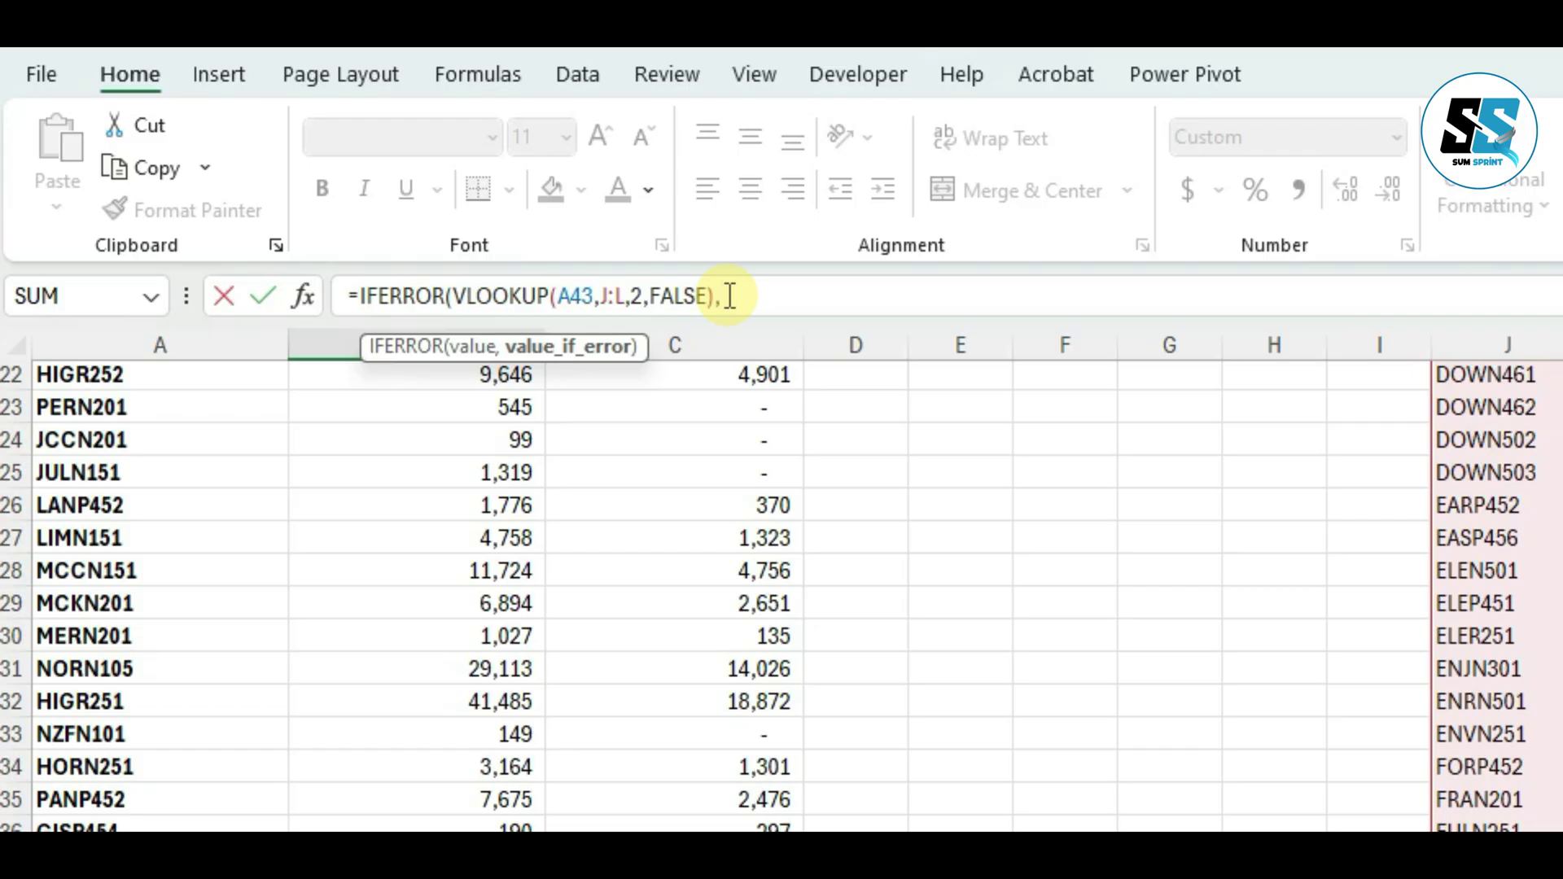
text(NOT)
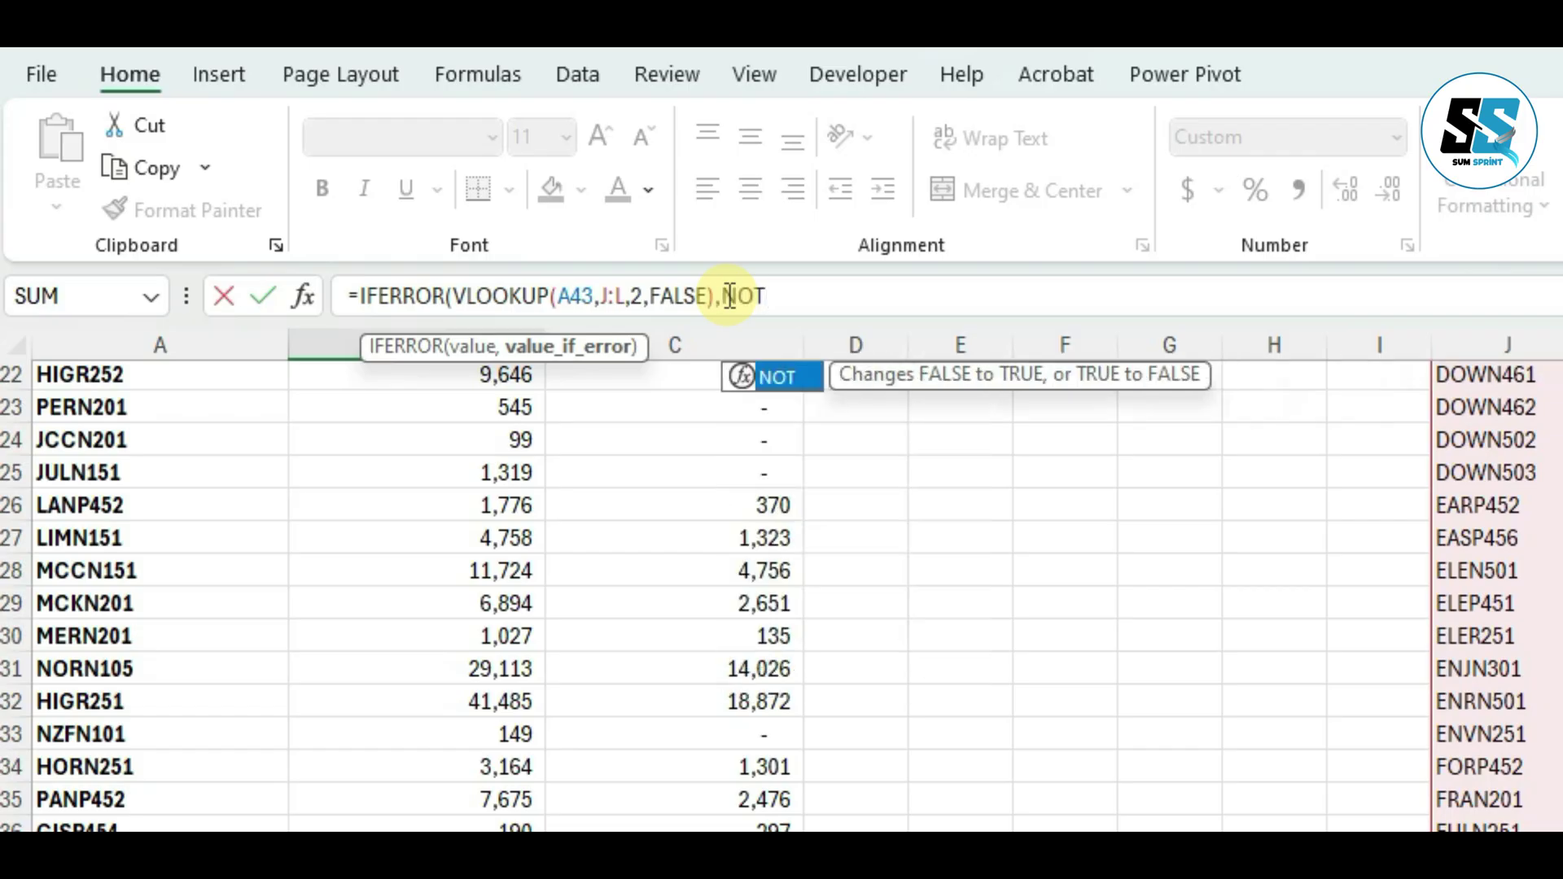
text( FOUND)
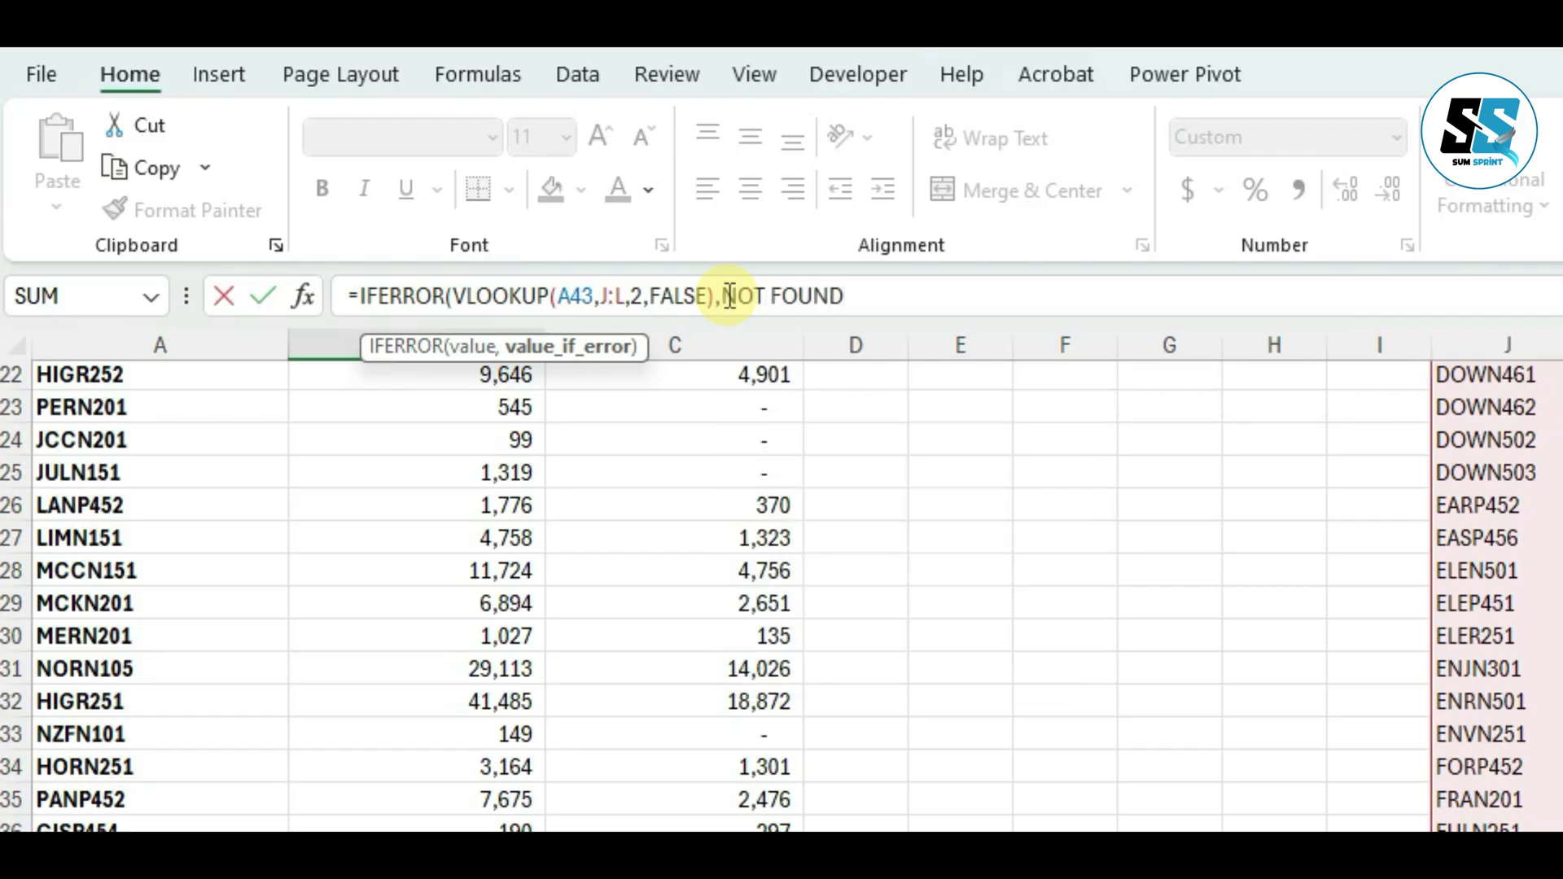
text(")
text(")
click(912, 295)
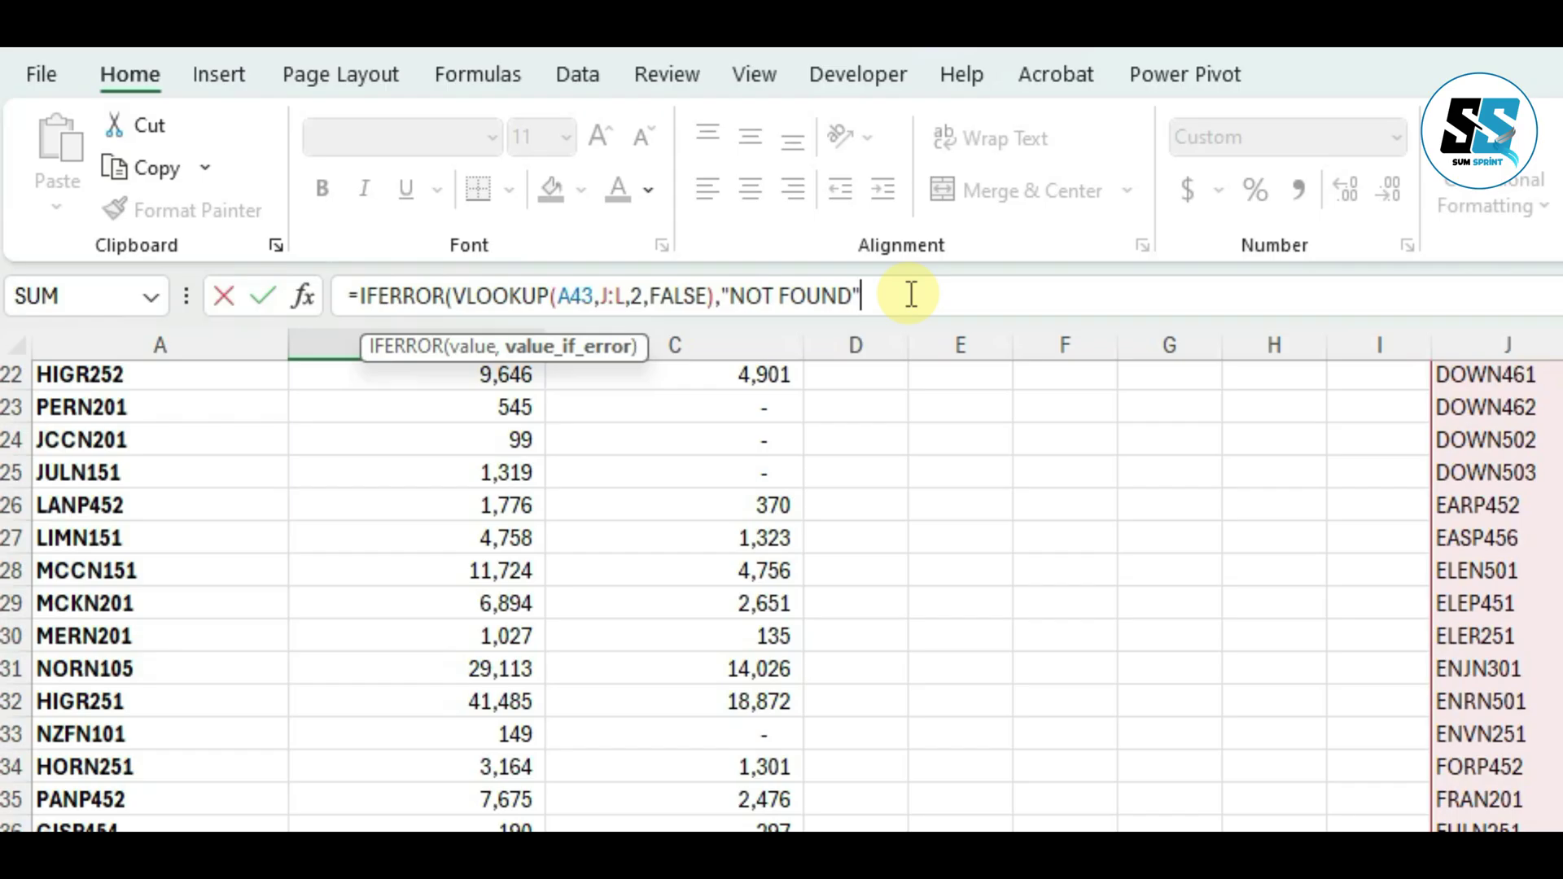
text())
key(Return)
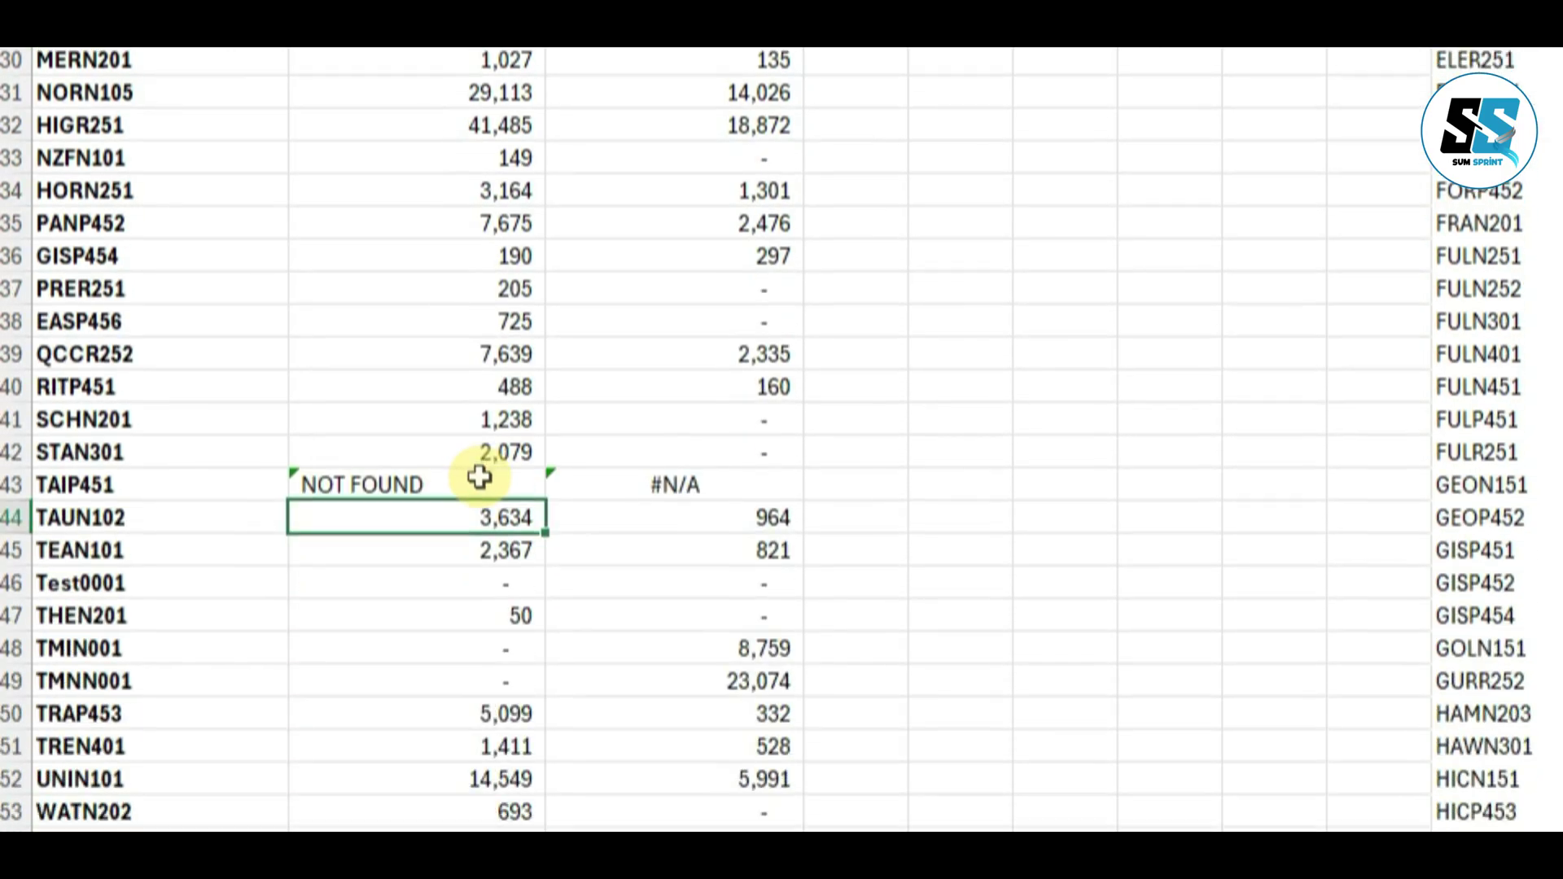
- Replace the fallback text in B43's IFERROR income formula for TAIP451 with "0"
click(478, 276)
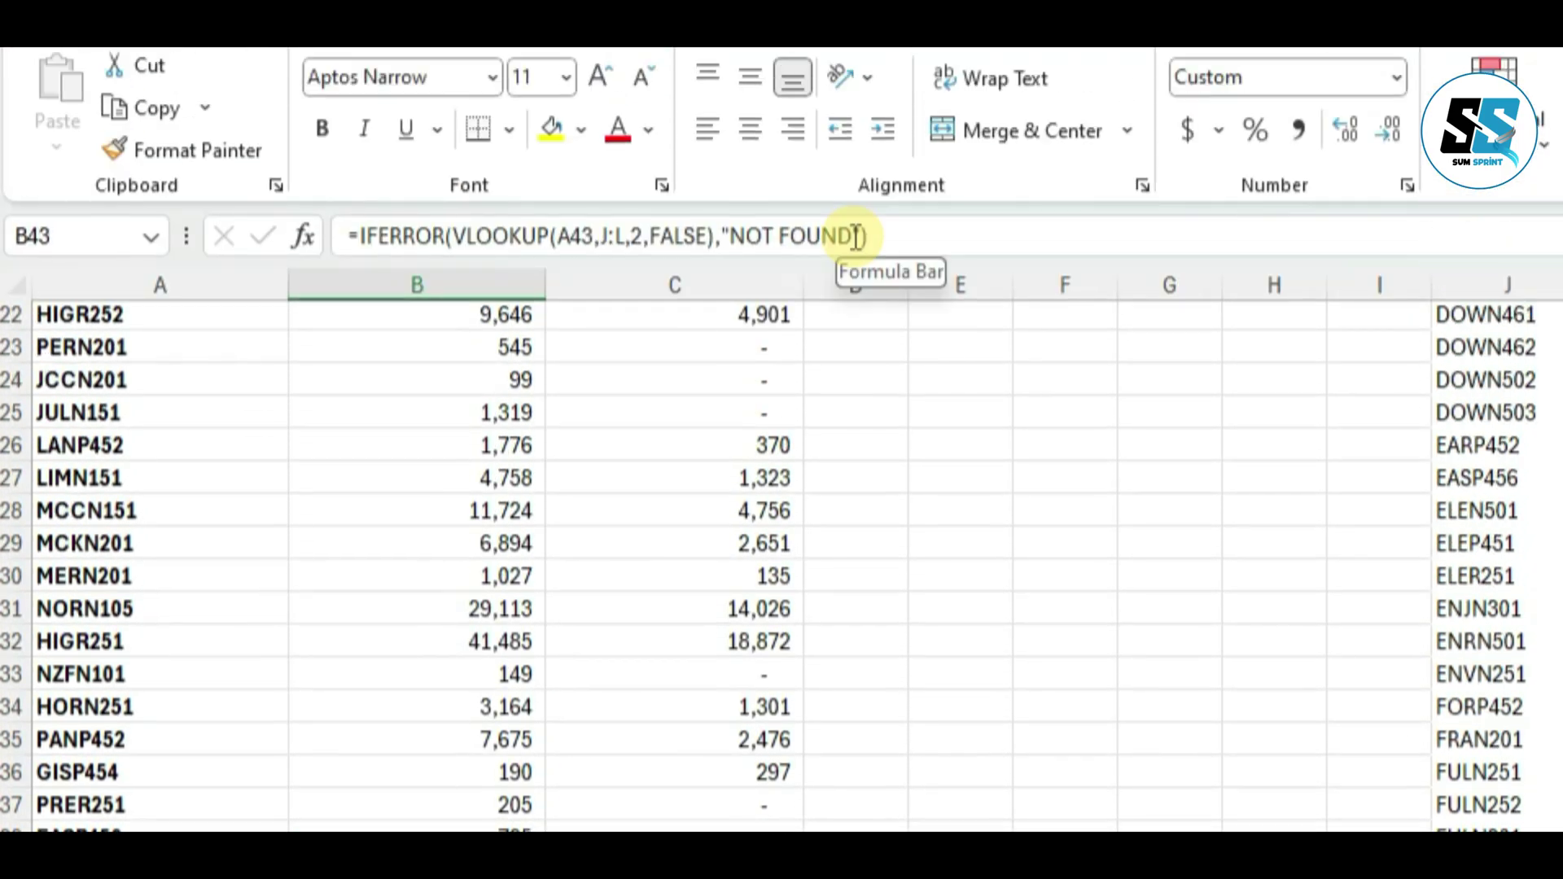
drag(852, 297, 732, 298)
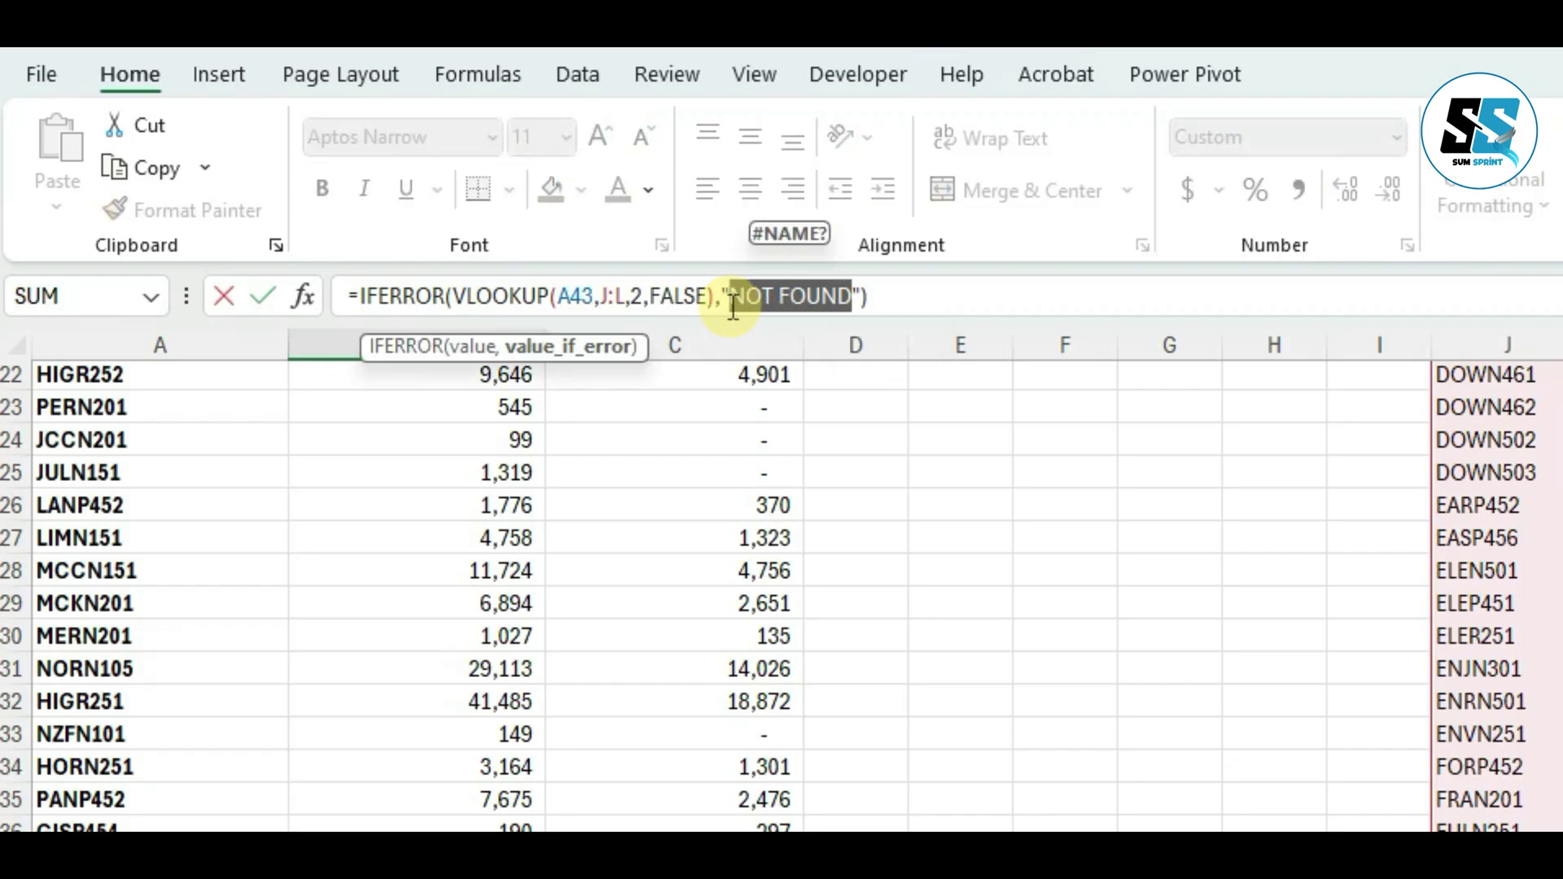
text(0)
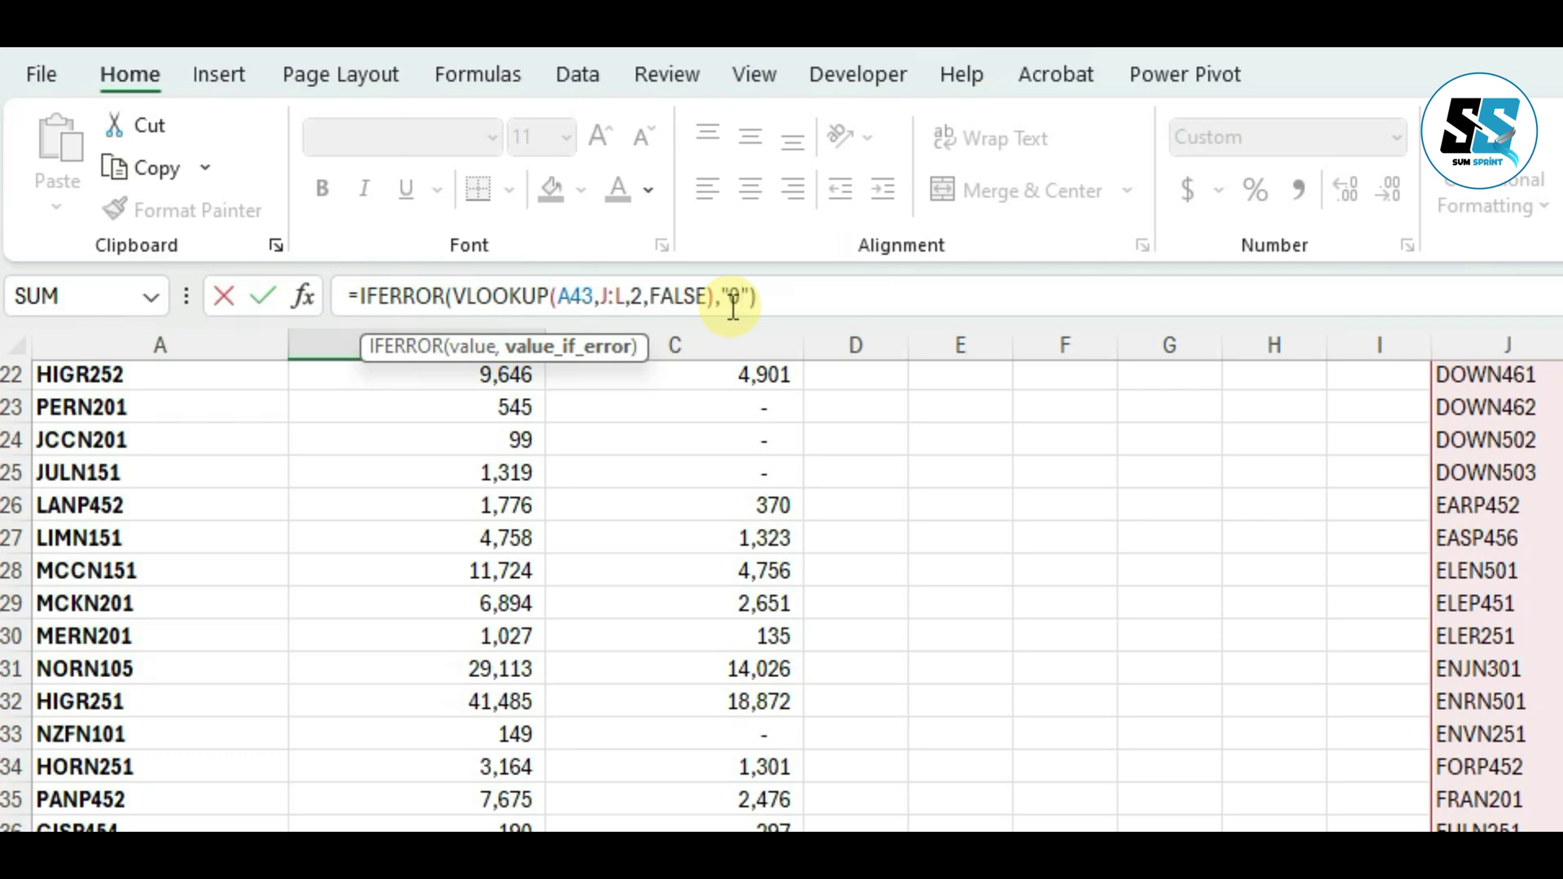
key(Return)
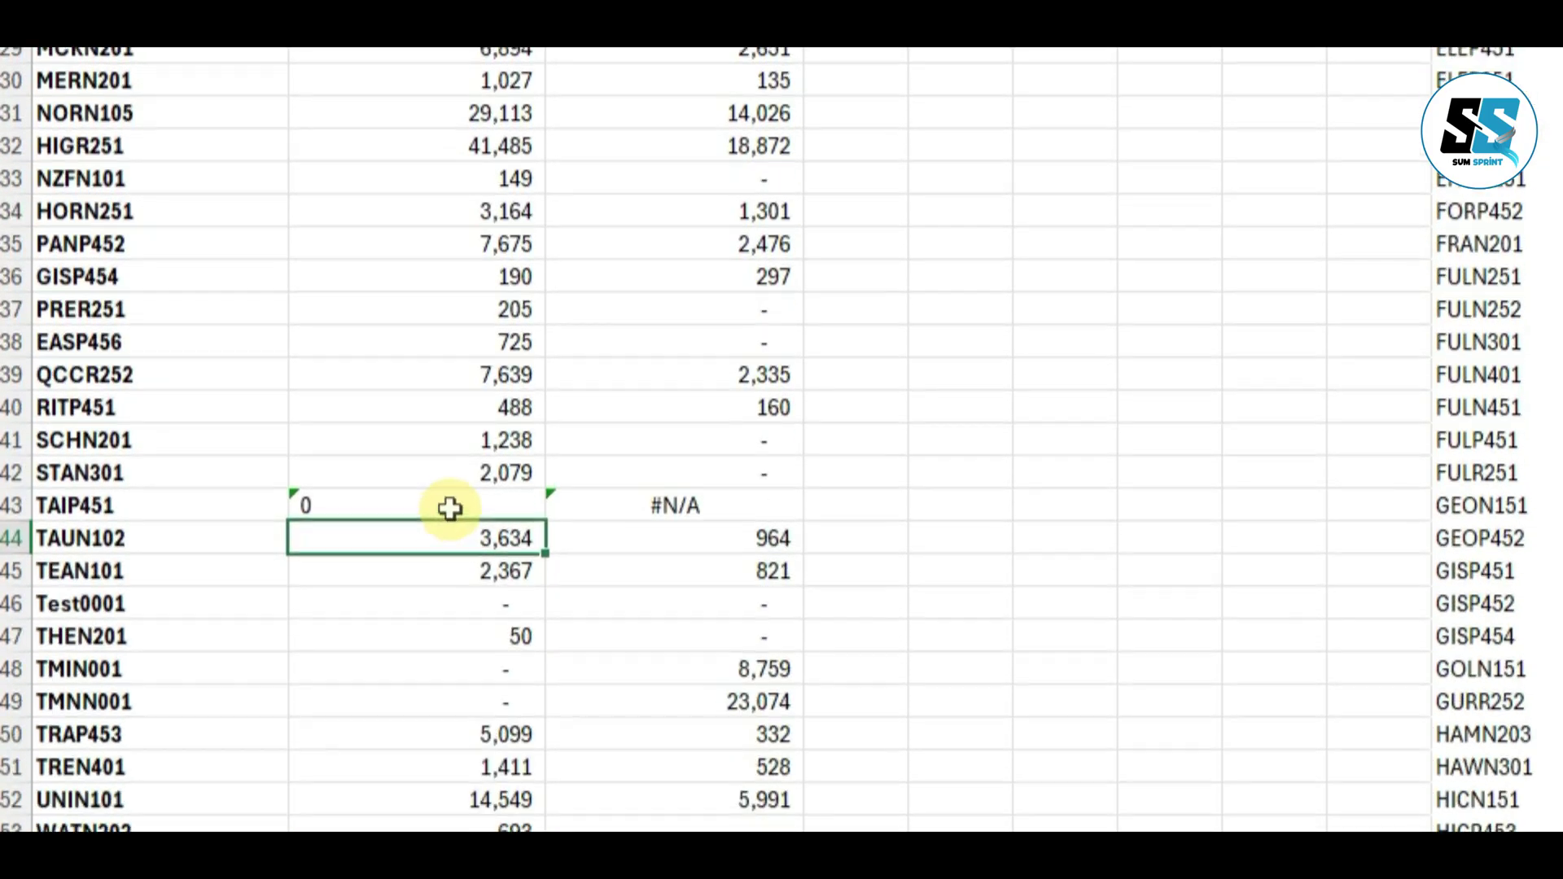
- Fill the B43 IFERROR formula down the rest of the Sum of Income column and check the rows with missing codes
click(450, 537)
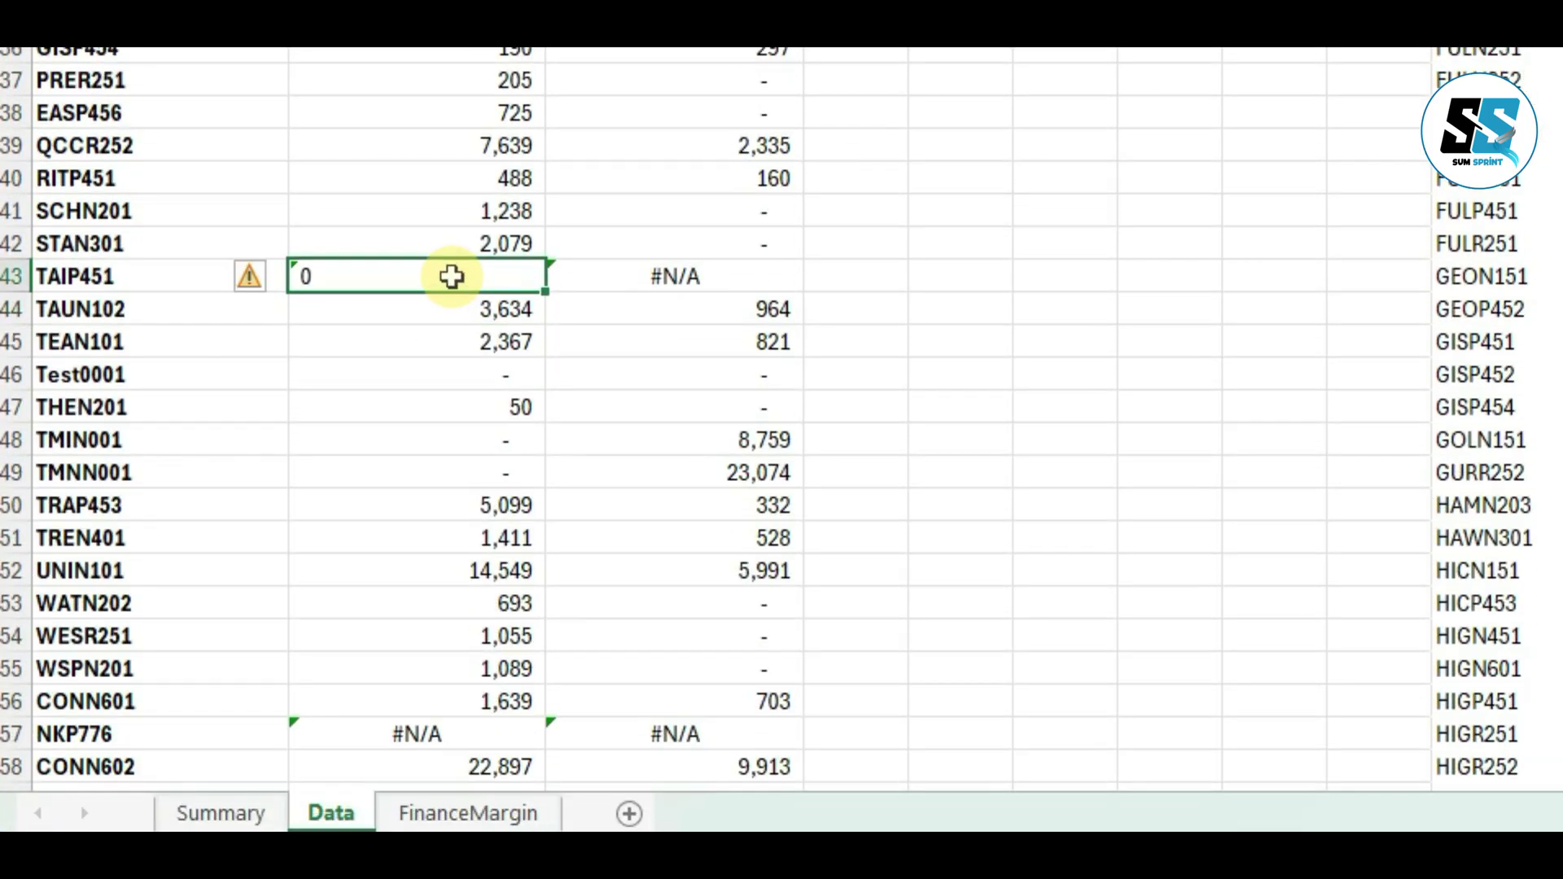
double_click(547, 293)
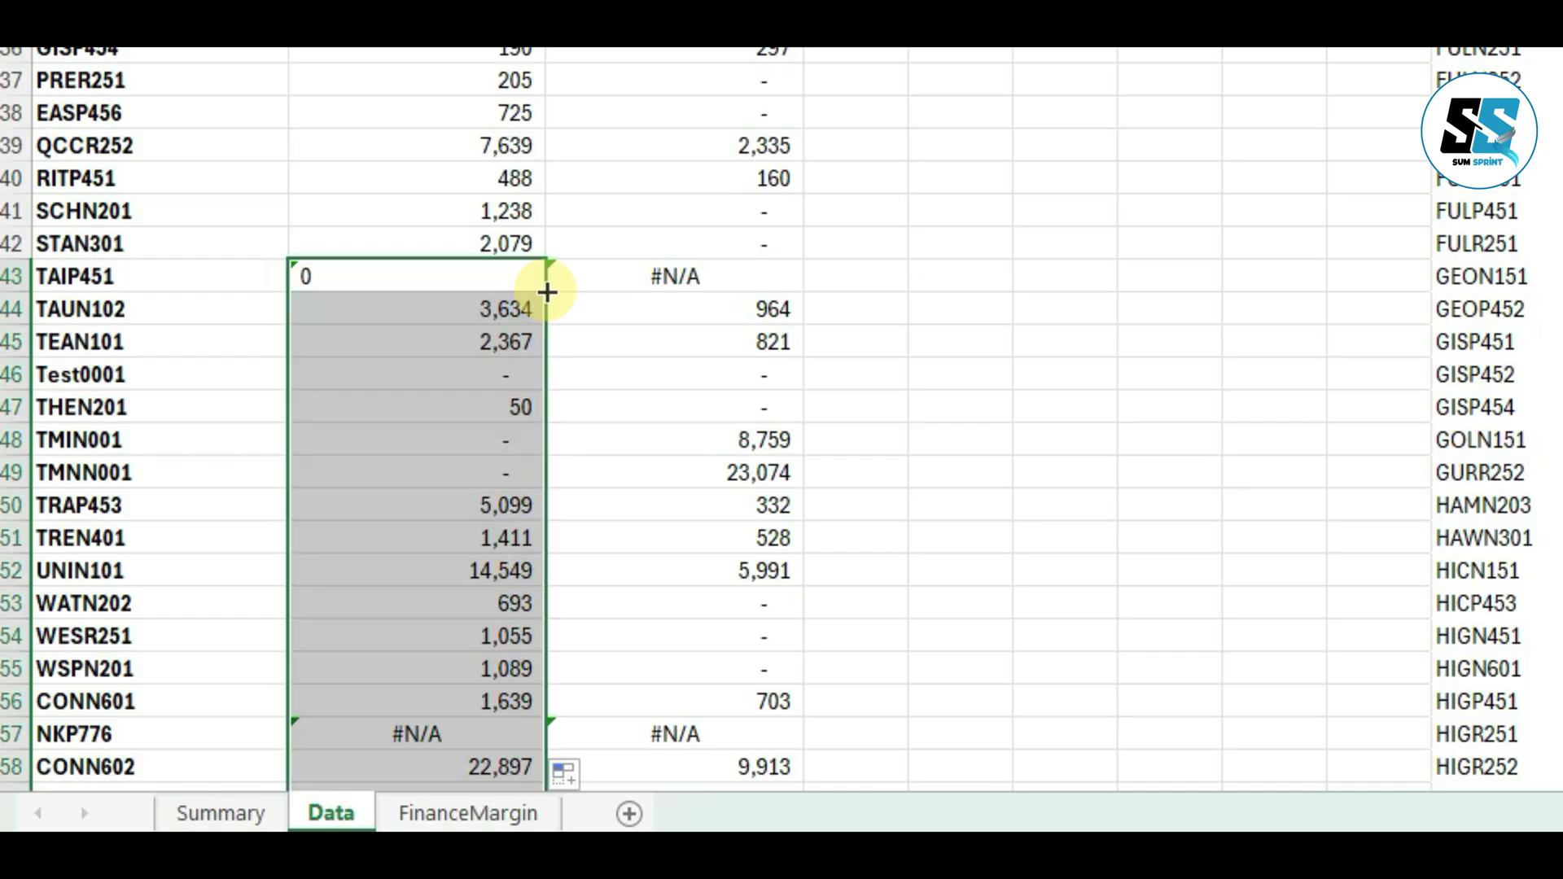
scroll(412, 367, down, 7)
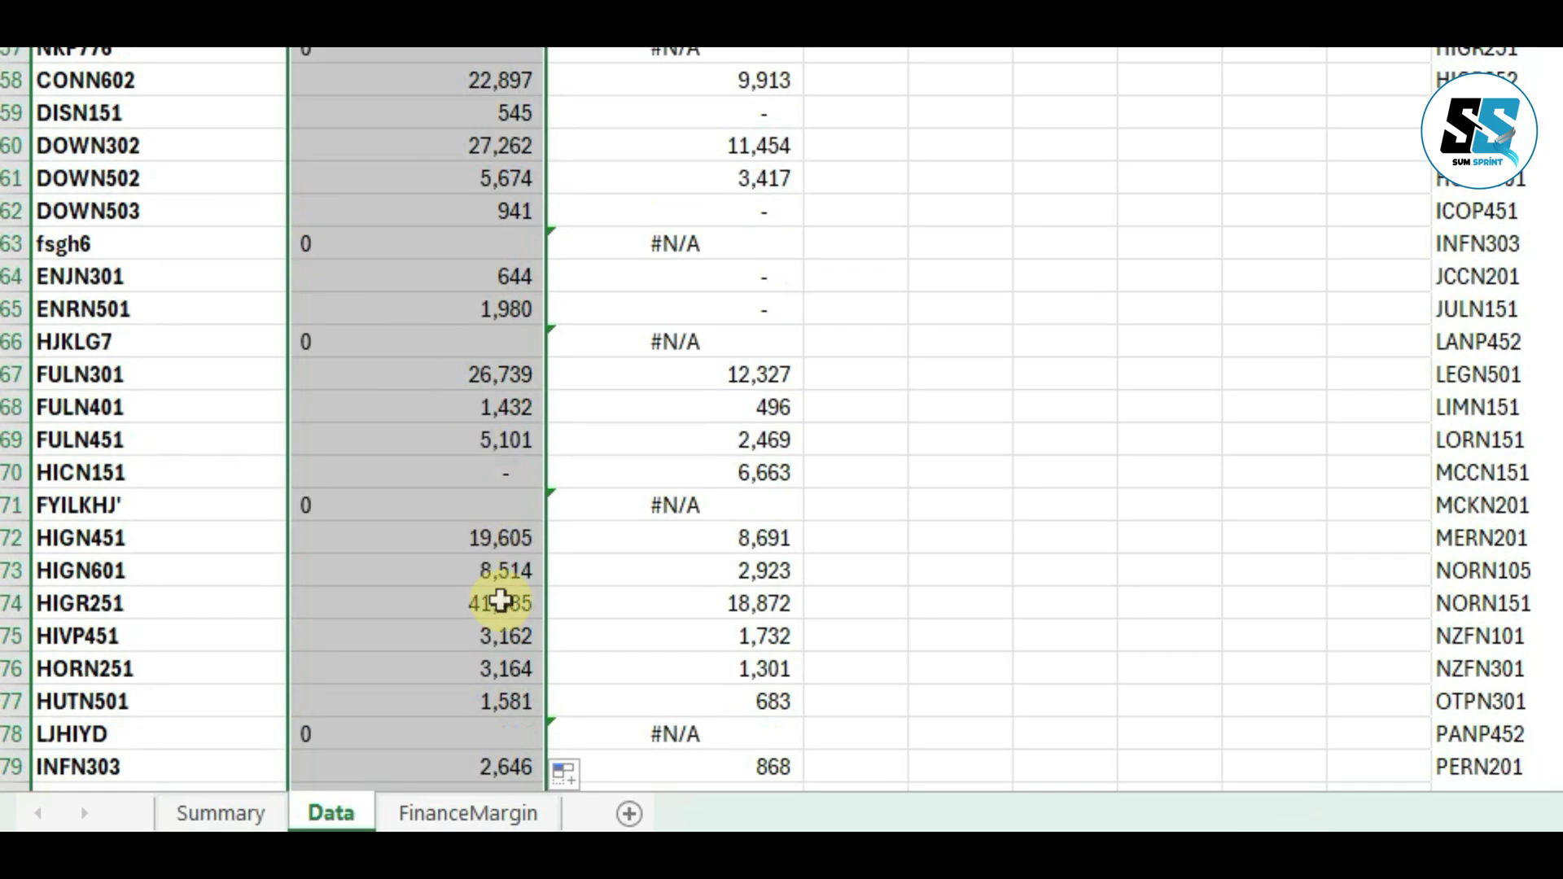
scroll(480, 586, up, 7)
scroll(401, 504, down, 6)
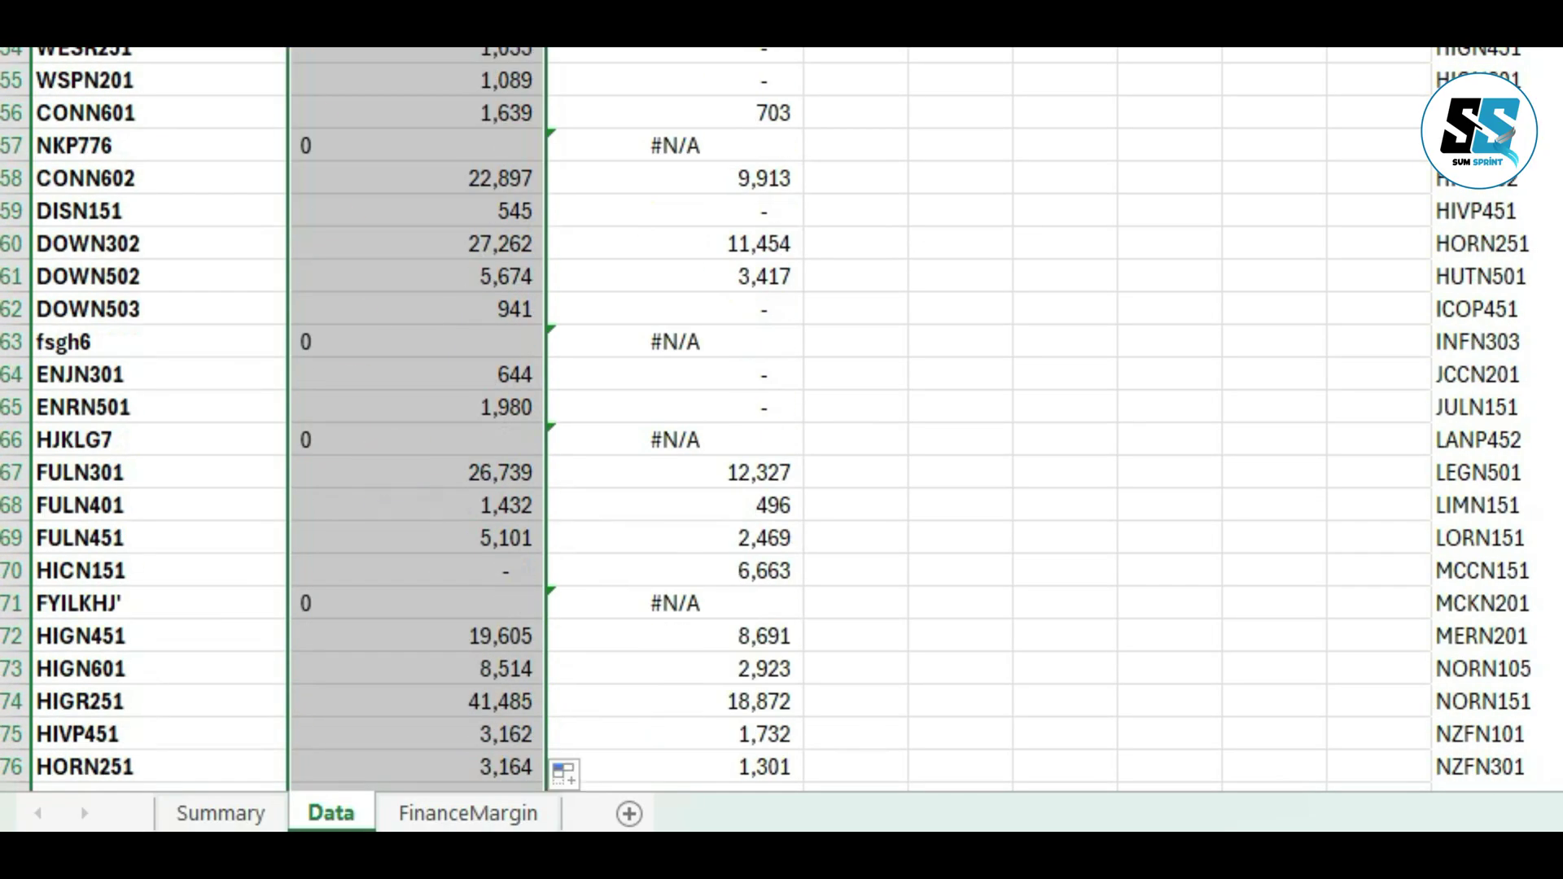
scroll(349, 456, down, 3)
scroll(340, 407, down, 1)
scroll(348, 551, up, 9)
- Wrap the VLOOKUP in C43, the labour cost cell for TAIP451, in IFERROR with the fallback "0"
click(644, 294)
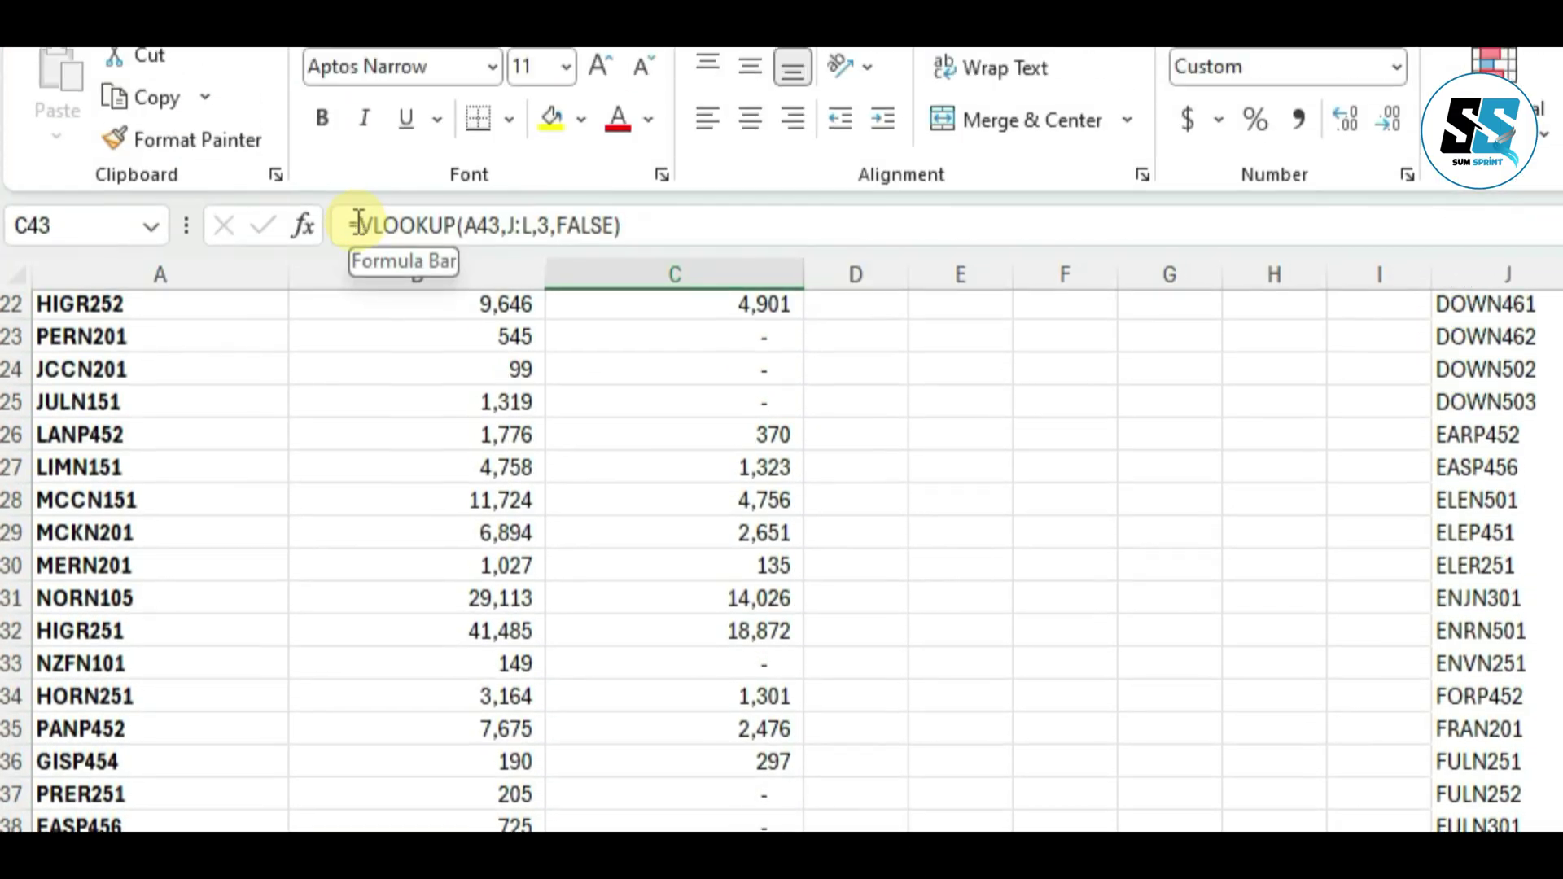
click(359, 225)
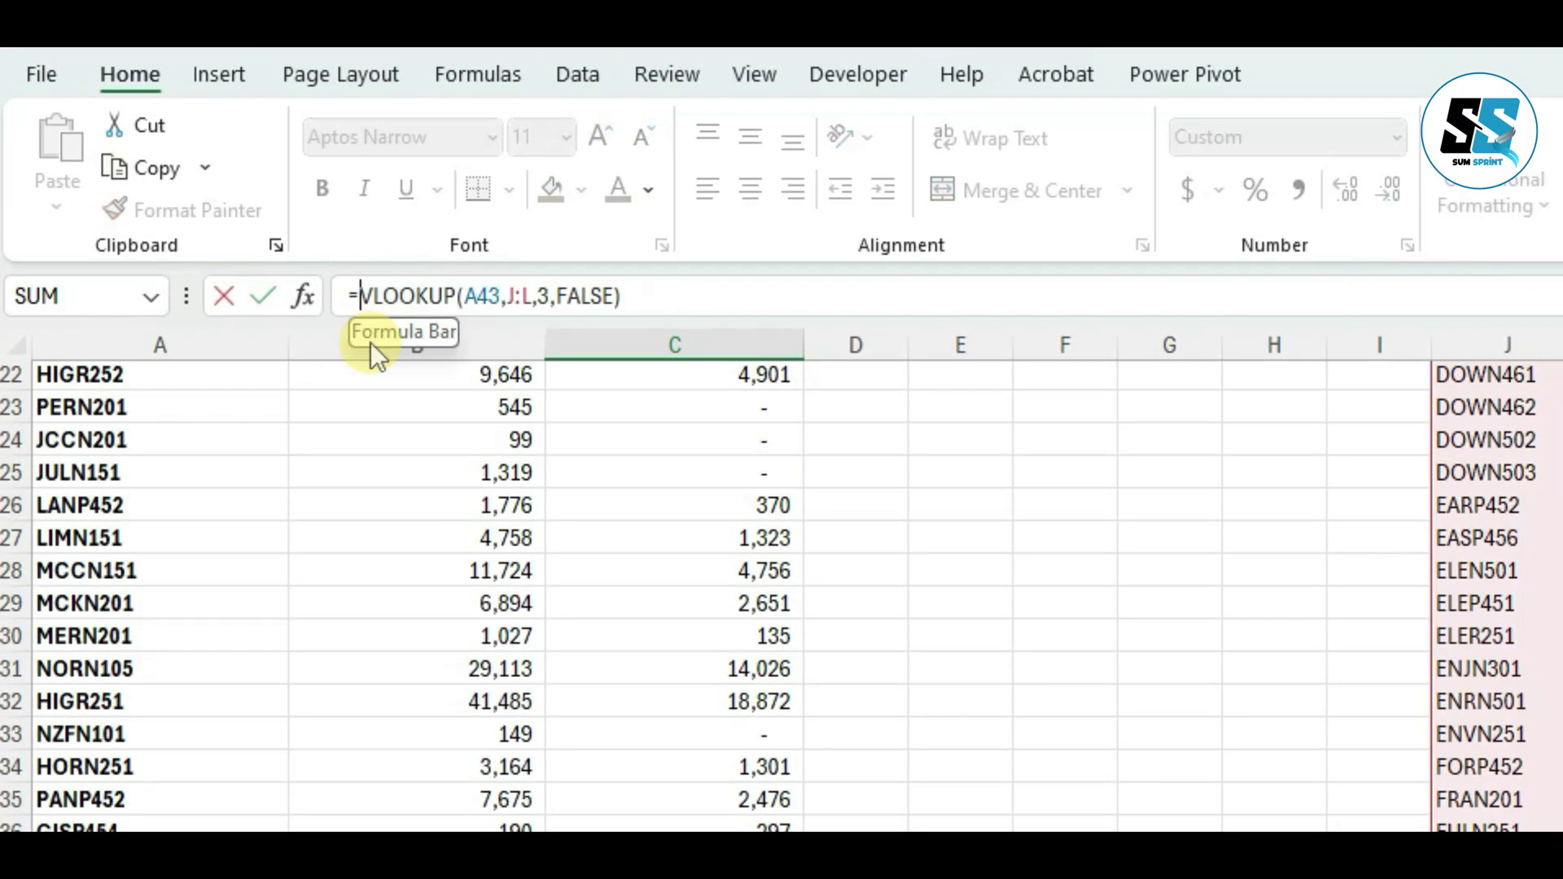
text(IFE)
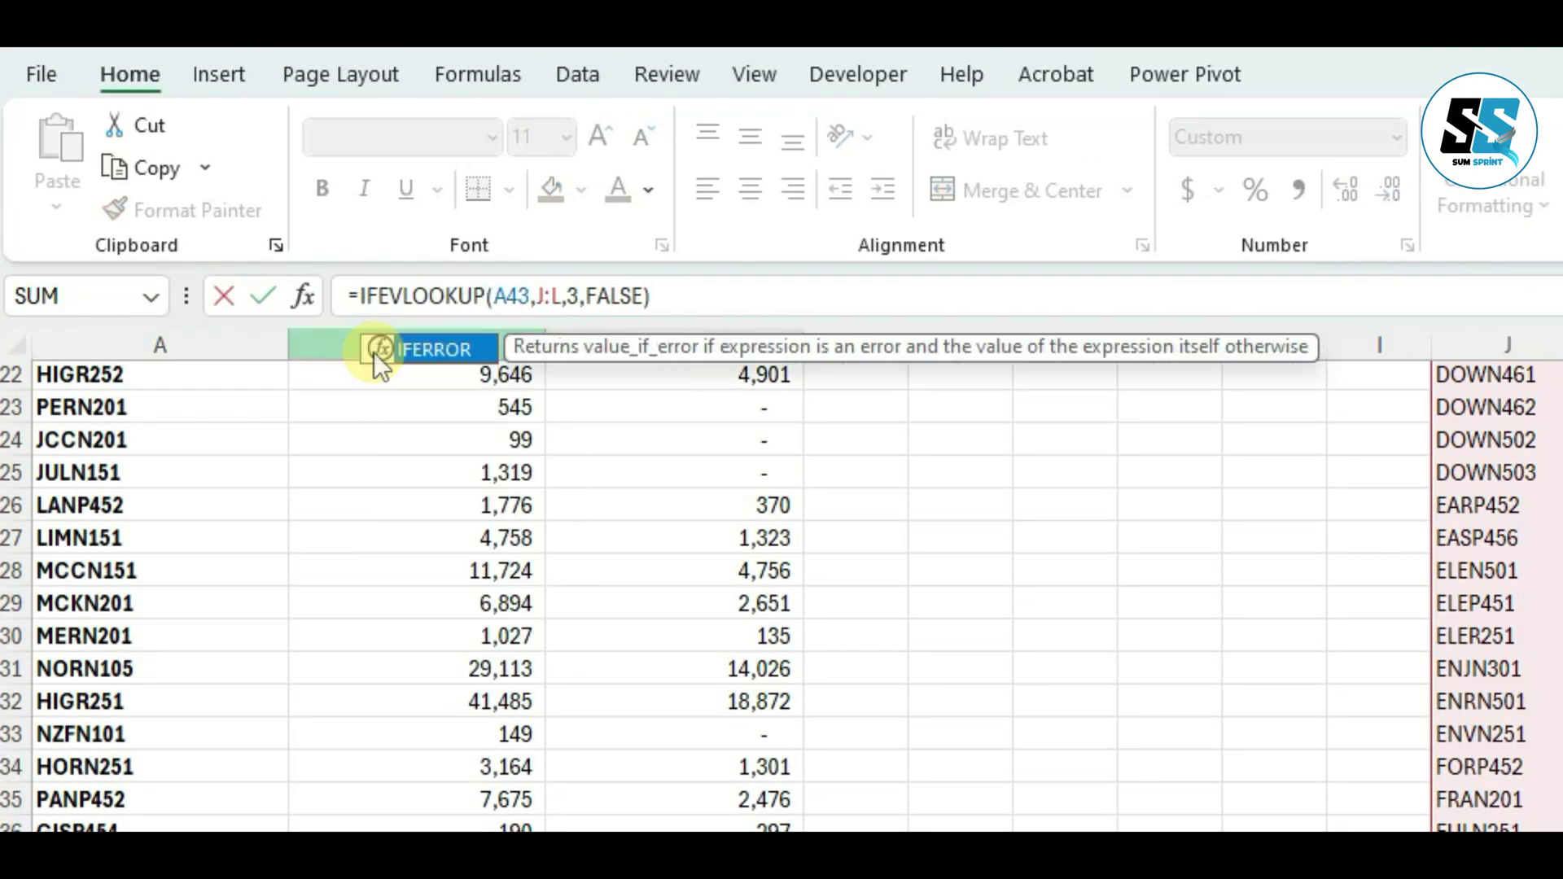
double_click(423, 353)
click(720, 296)
text(,")
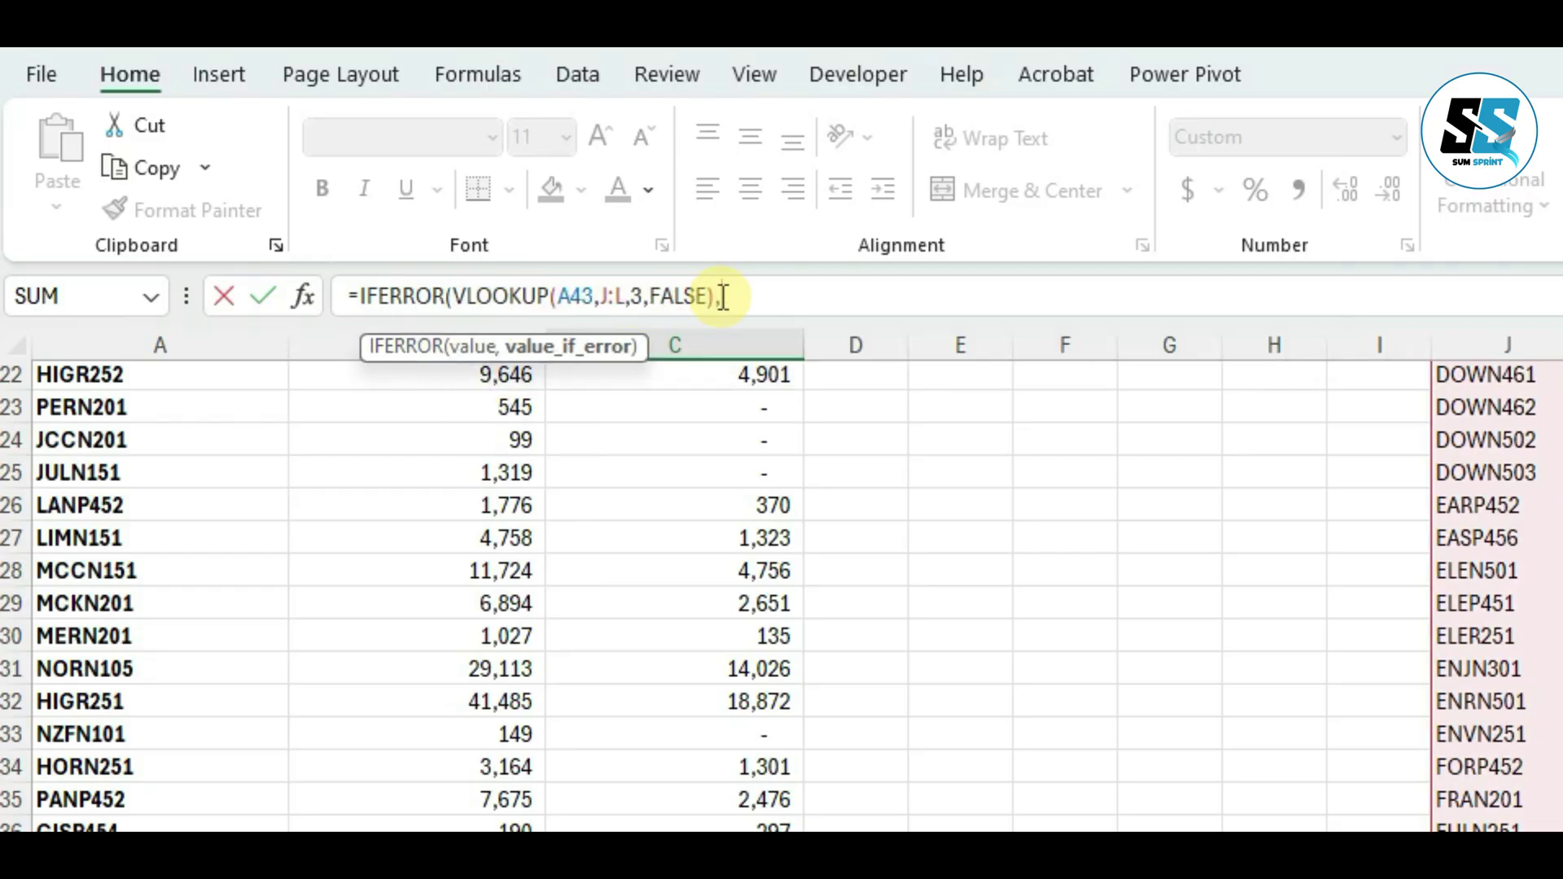
text(0")
key(Return)
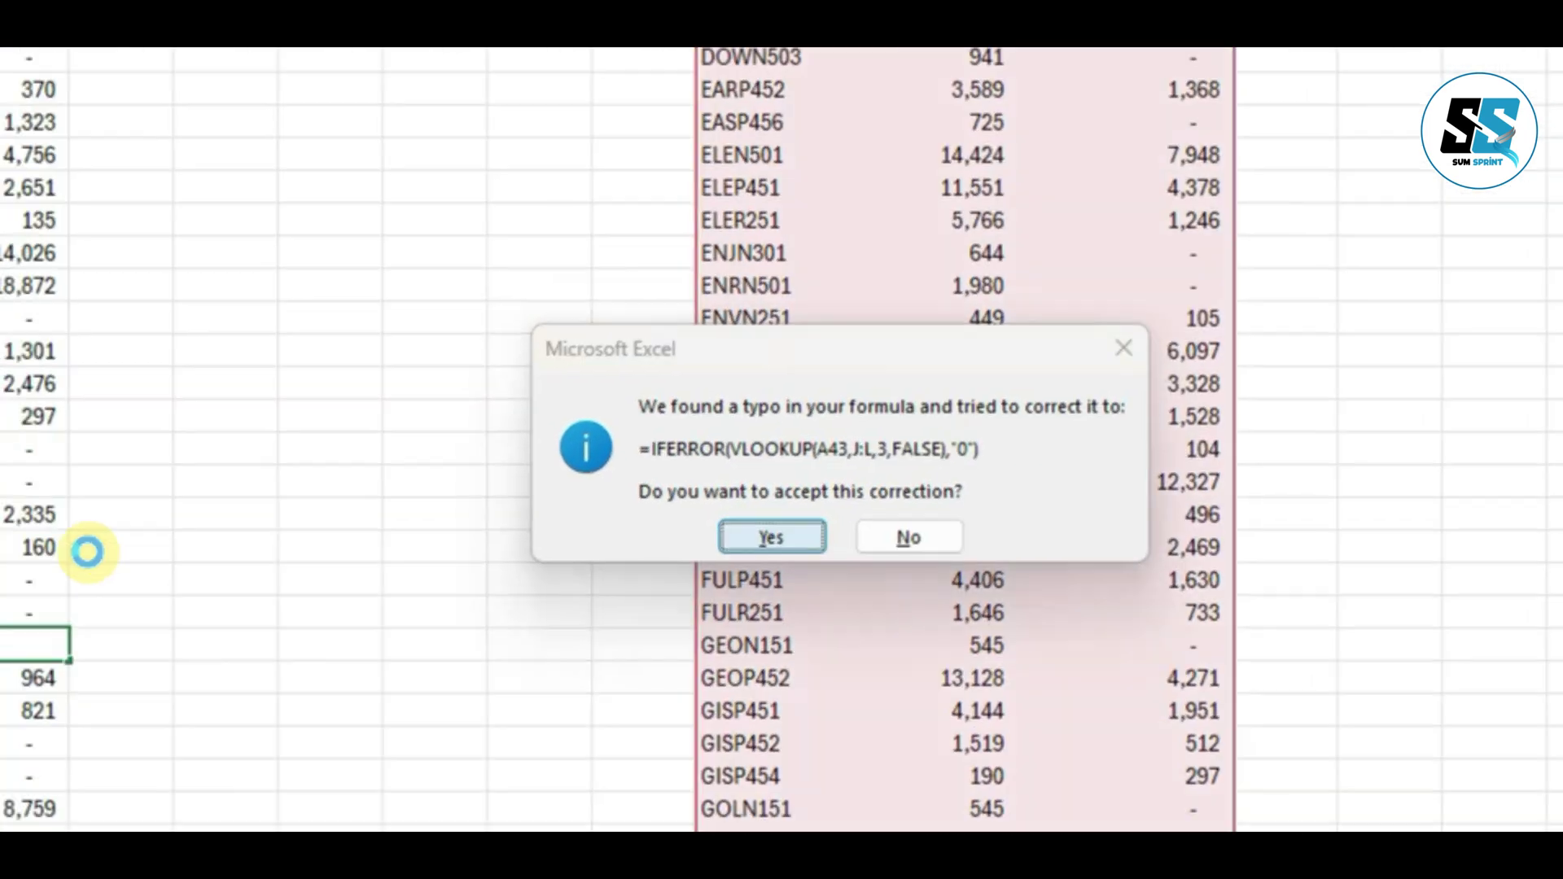
click(989, 694)
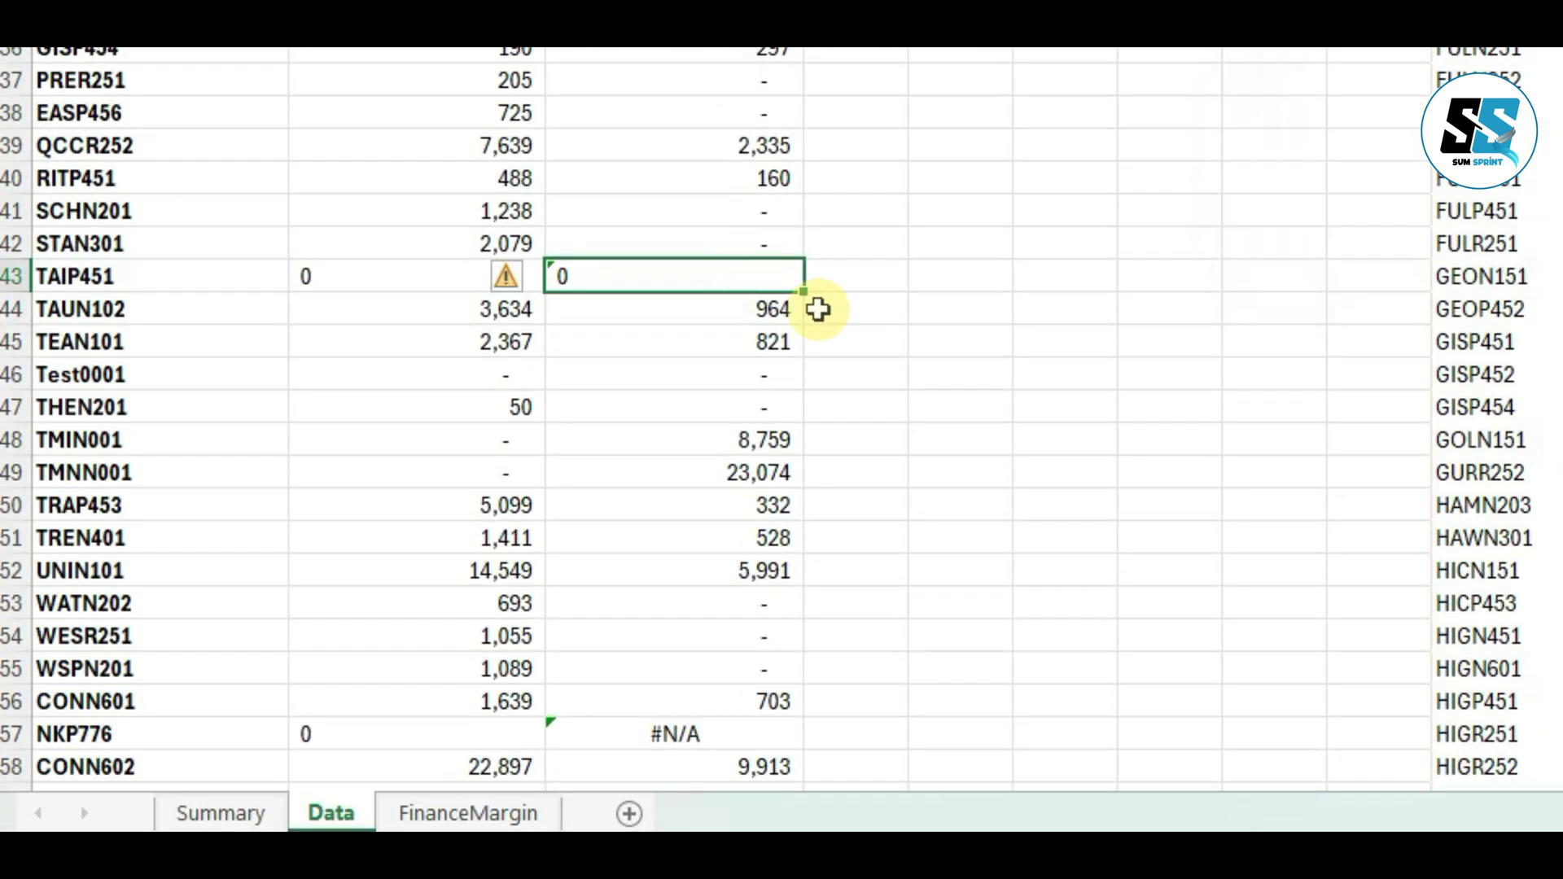
- Fill the C43 IFERROR formula down the rest of the Sum of Labour Cost column and check the rows with missing codes
double_click(801, 291)
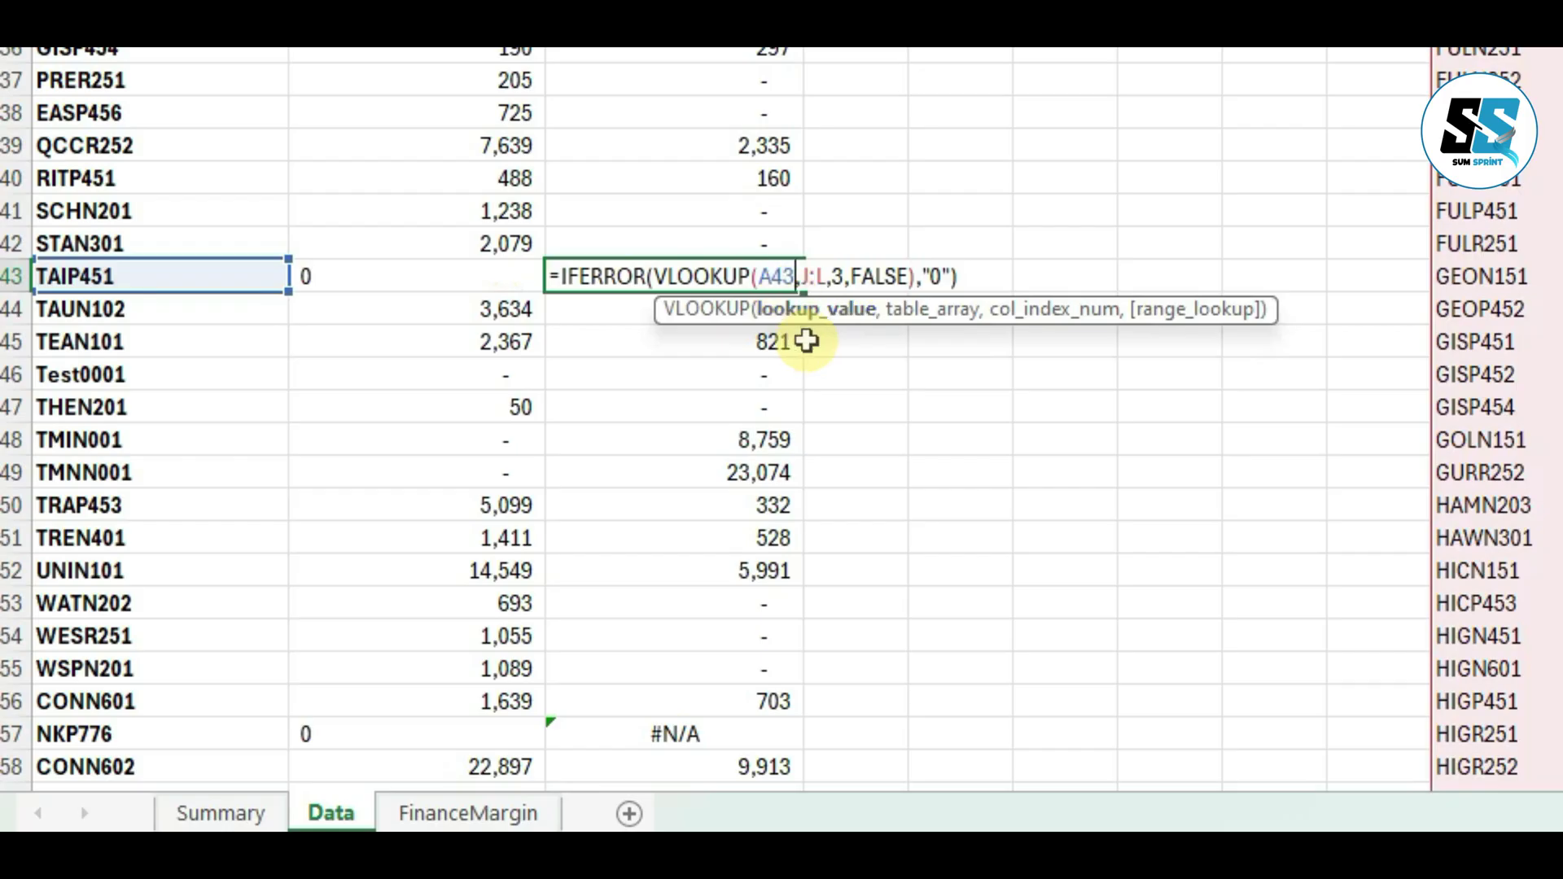
key(Return)
click(711, 280)
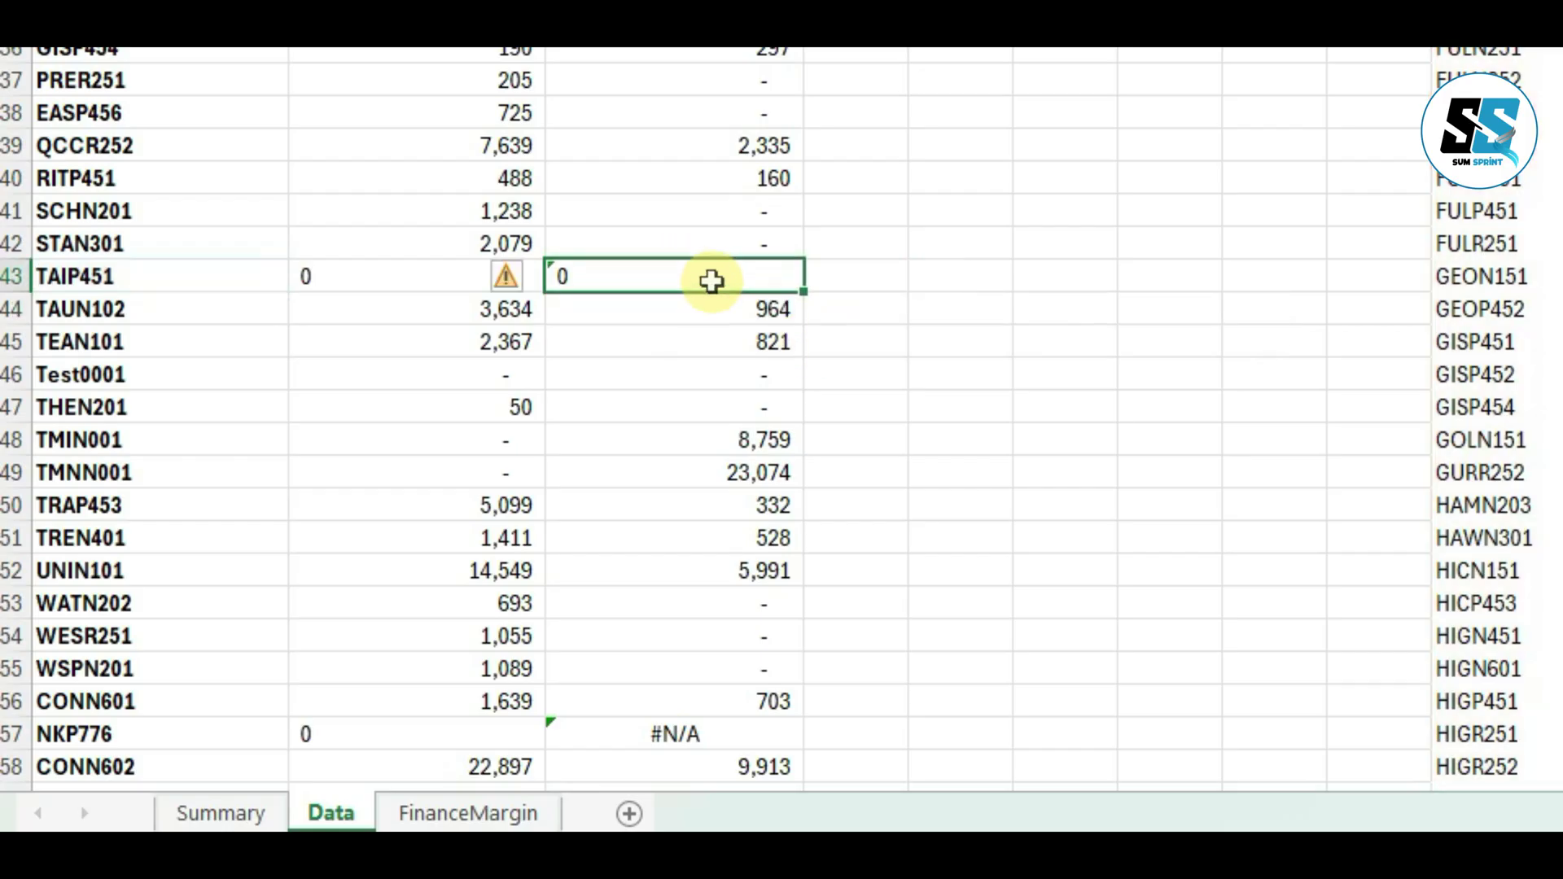
double_click(805, 293)
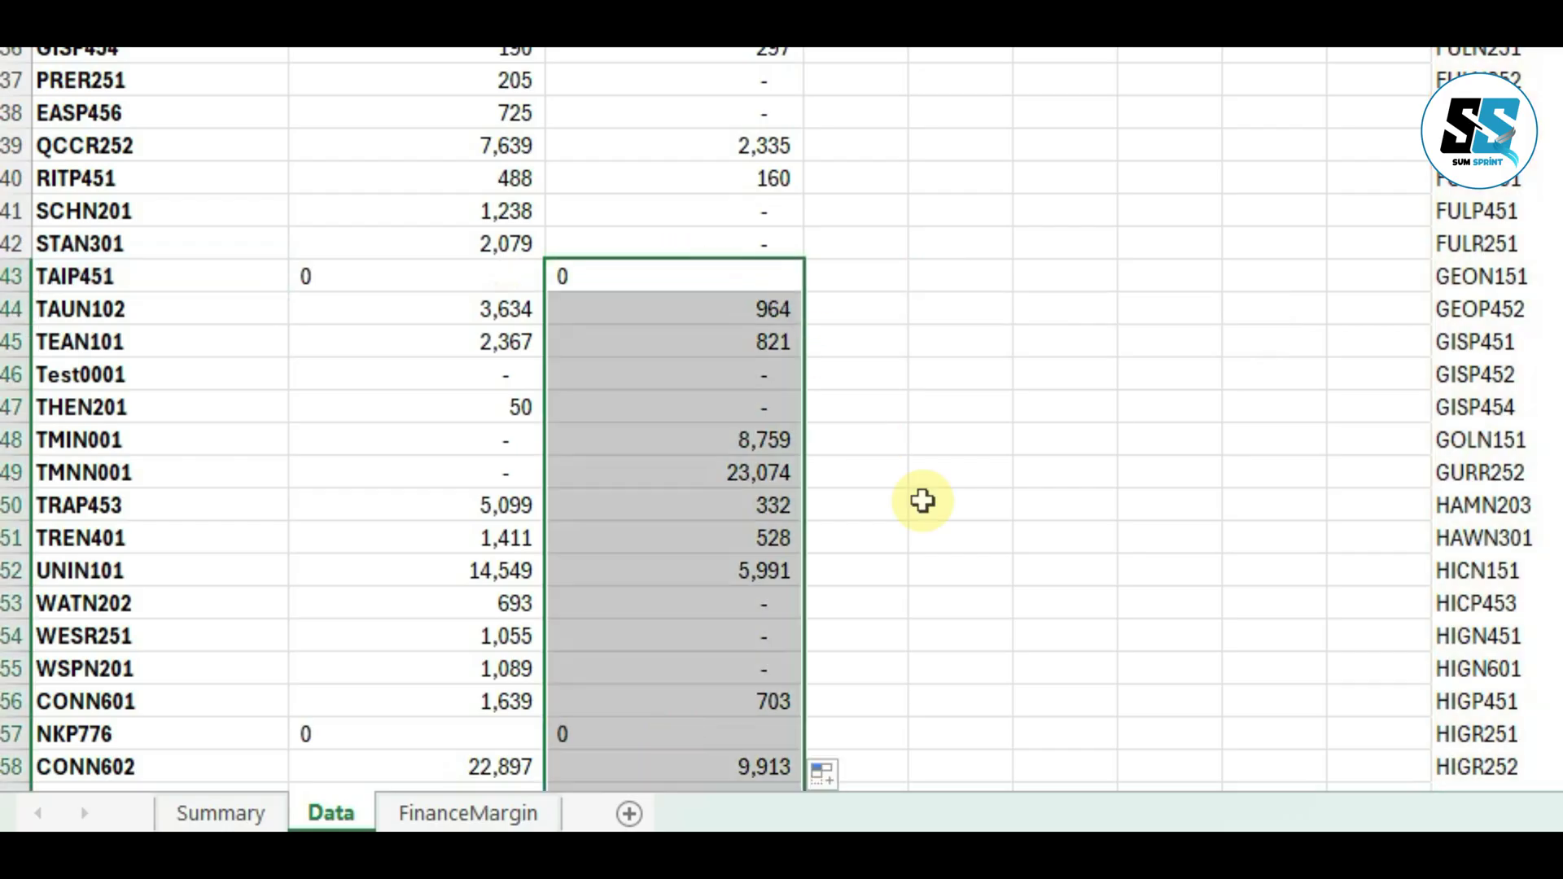
scroll(921, 499, down, 7)
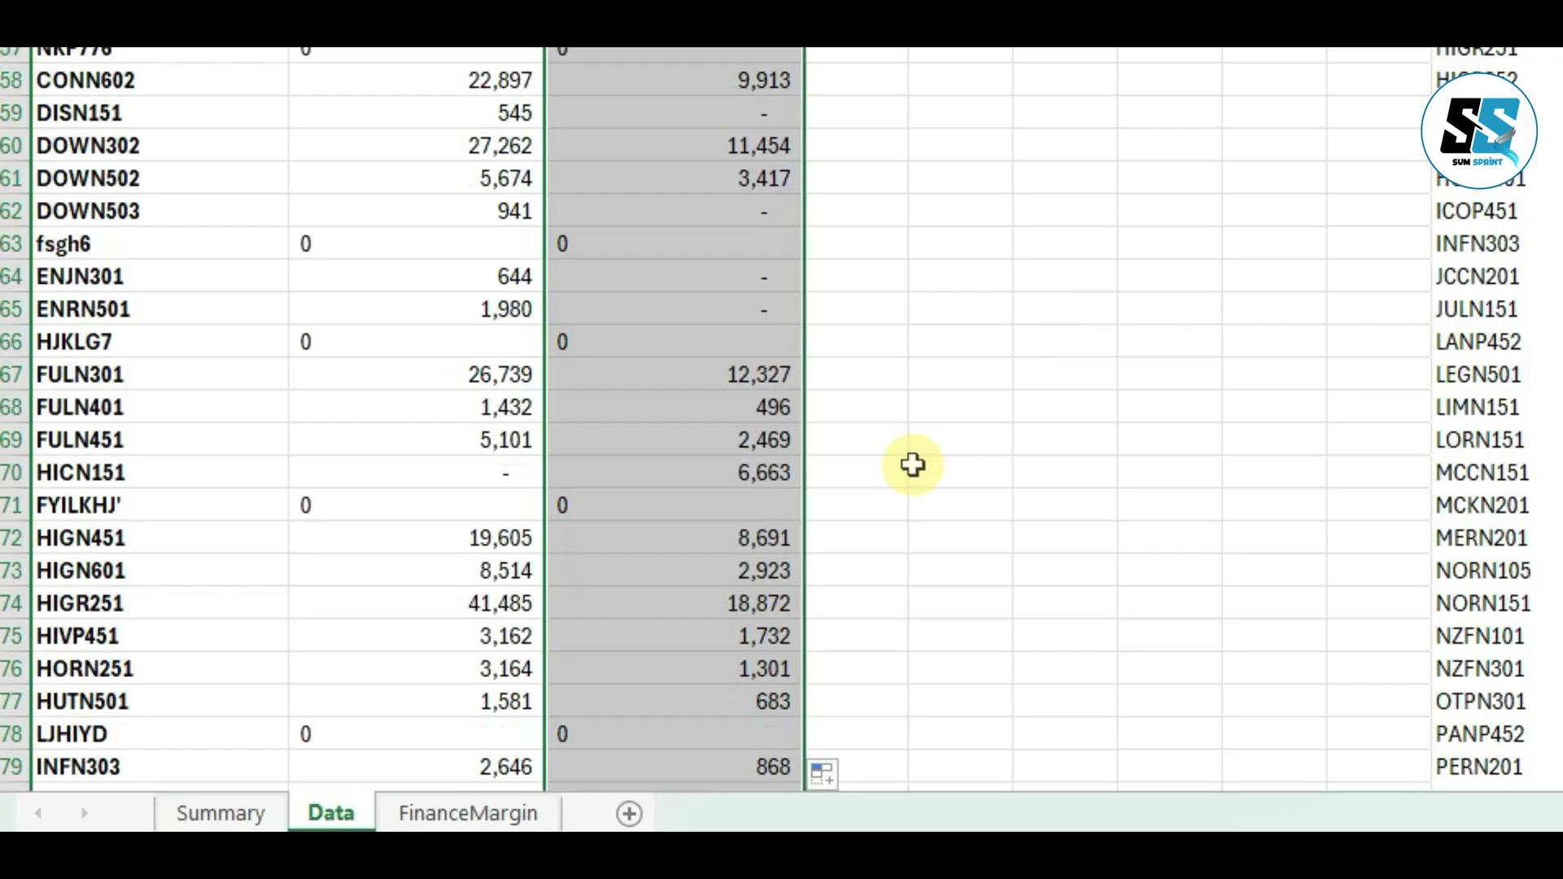
scroll(980, 375, up, 14)
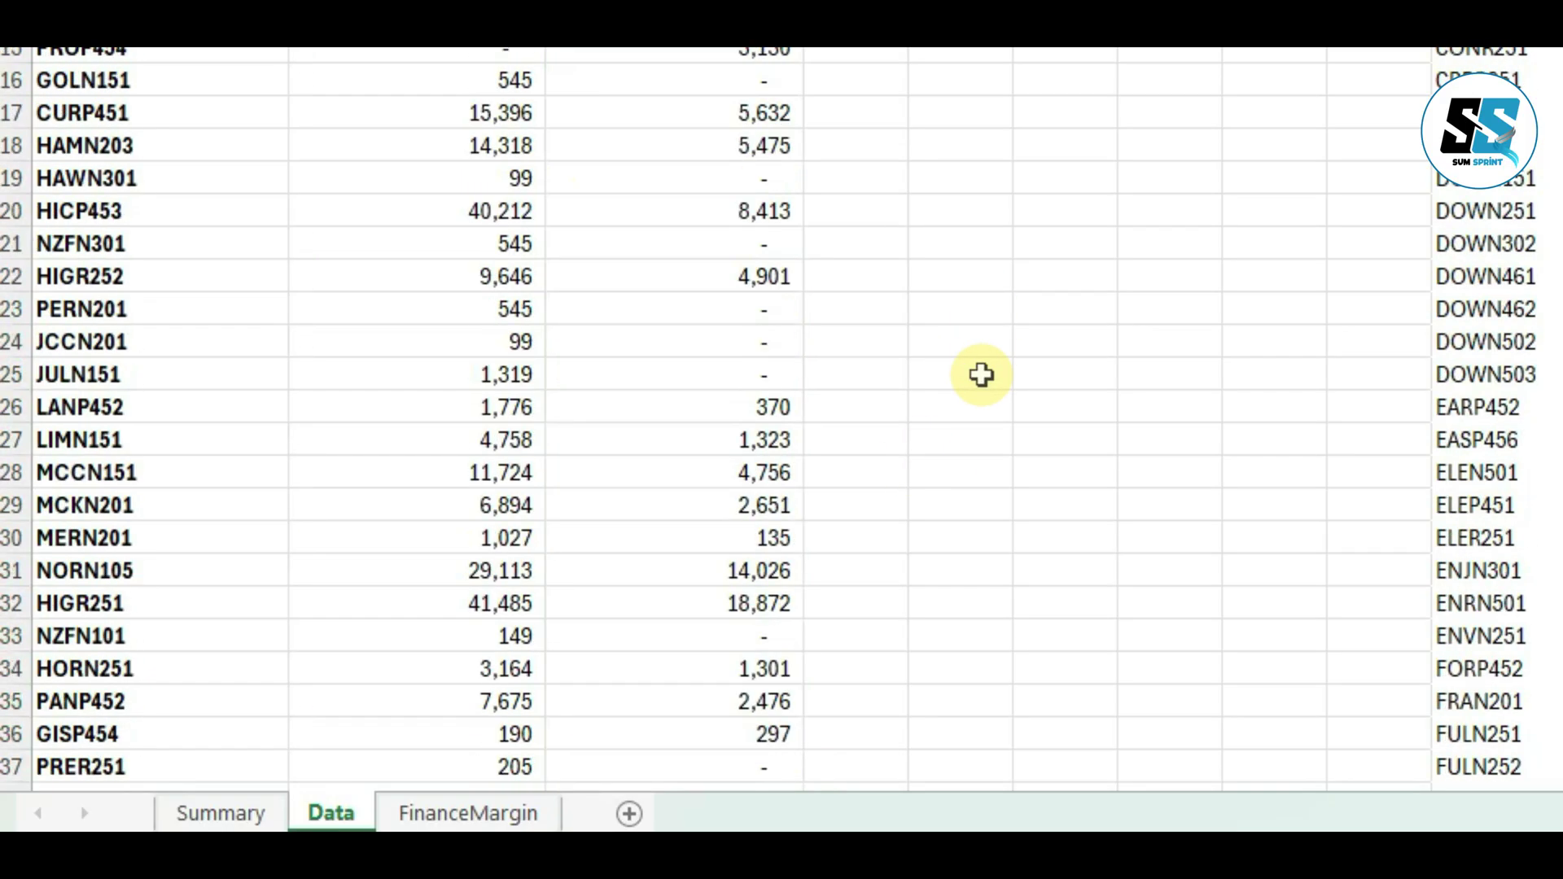
- Select the Sum of Income and Sum of Labour Cost columns B:C and look over their values
drag(534, 374, 606, 384)
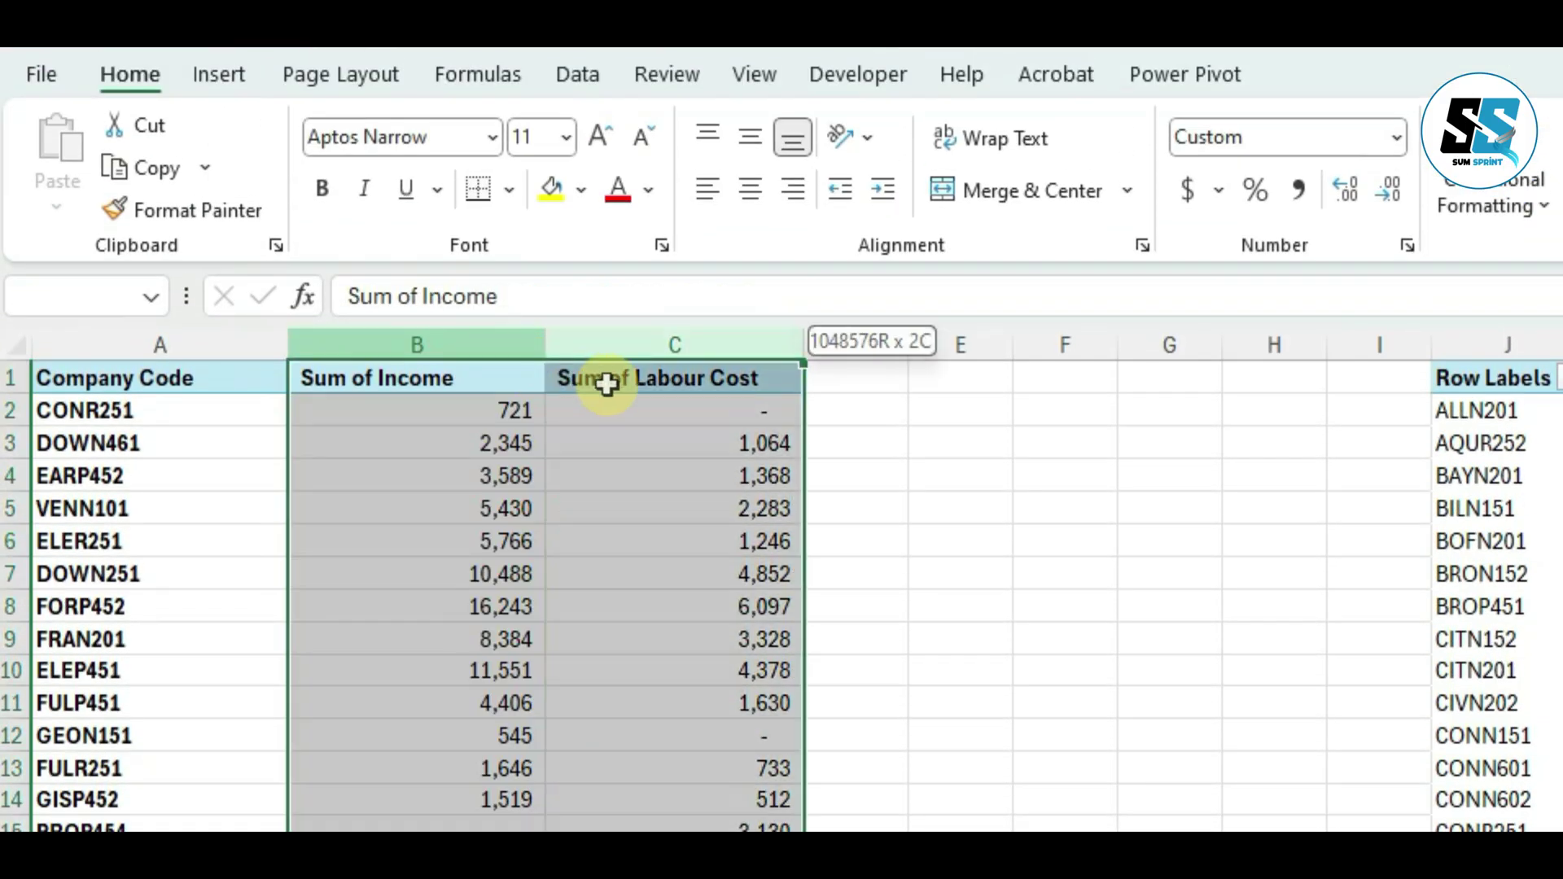
scroll(607, 570, down, 6)
scroll(606, 570, up, 6)
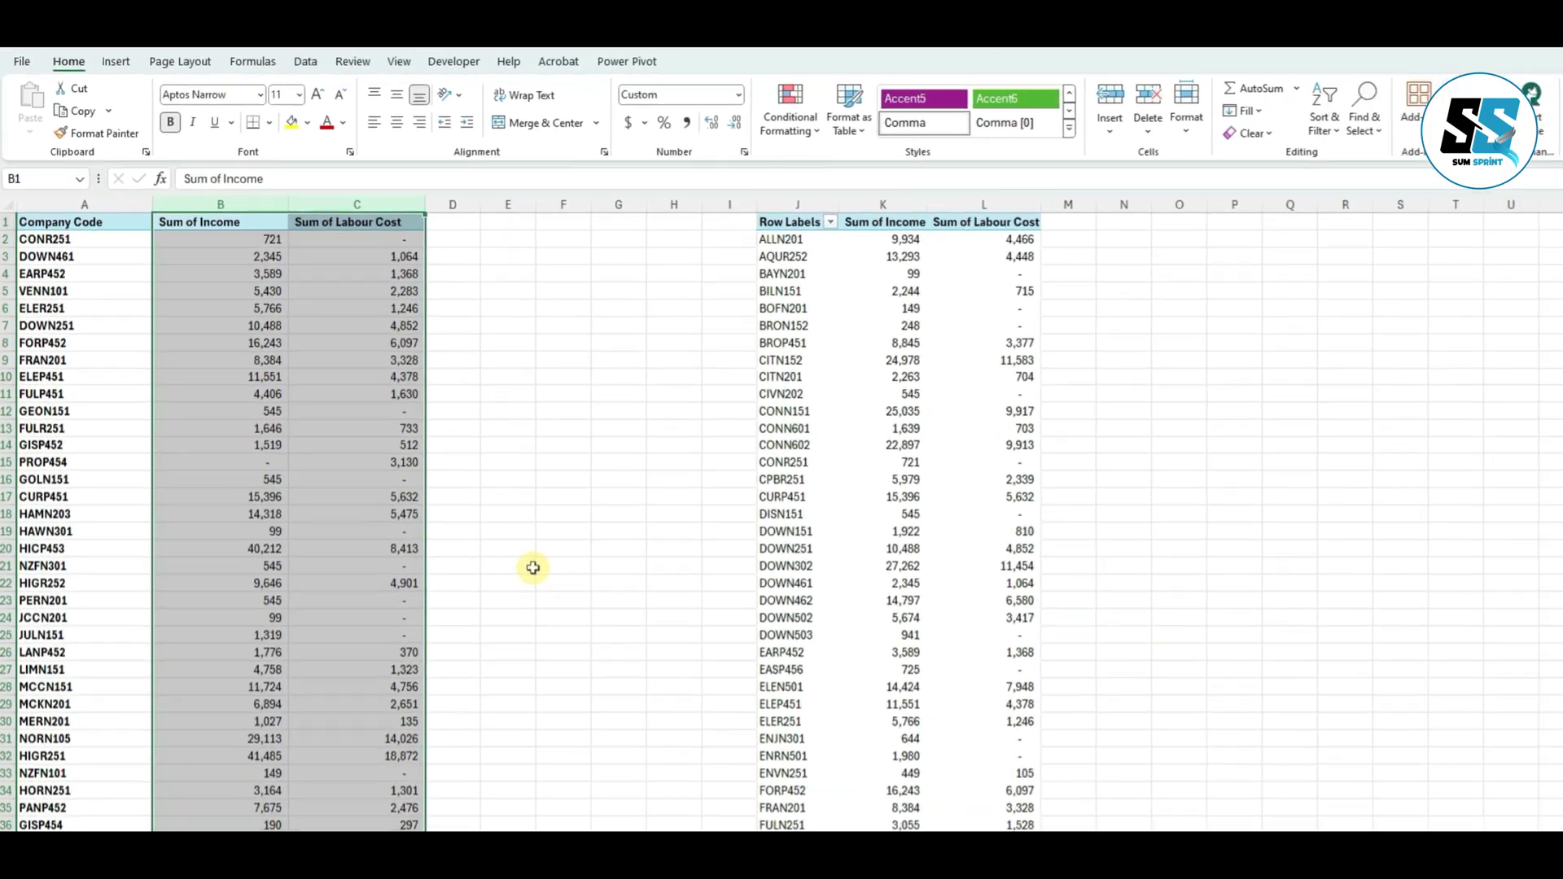